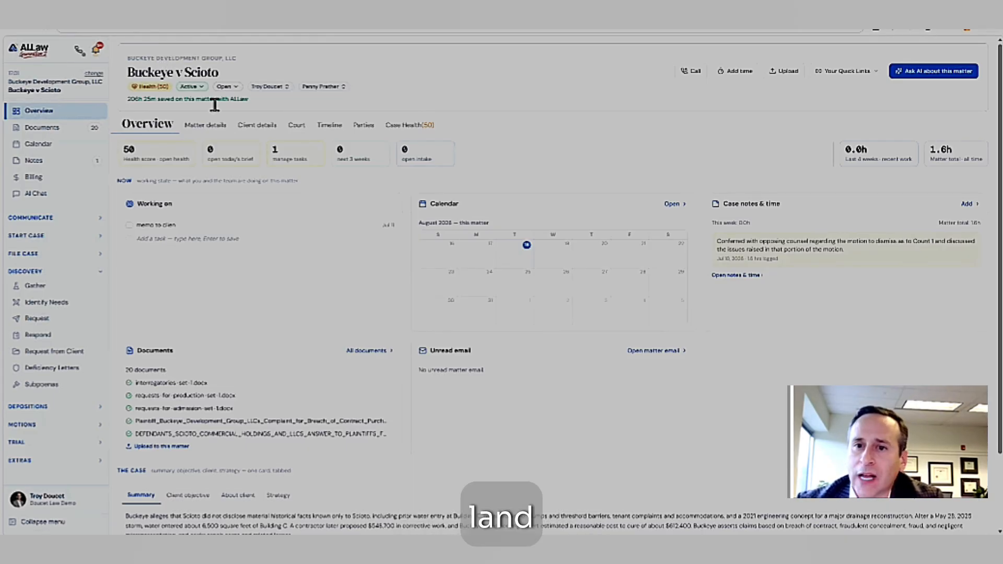
# - Open the matter's documents, expand all folders, and show the summary of the defendants' answer in 03.1 Pleadings
pyautogui.click(55, 132)
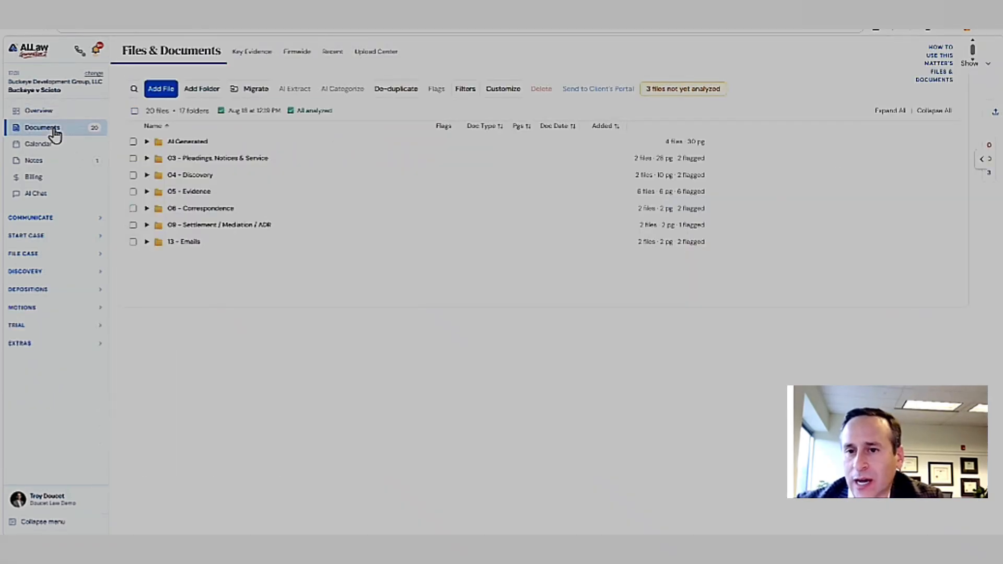
pyautogui.click(48, 113)
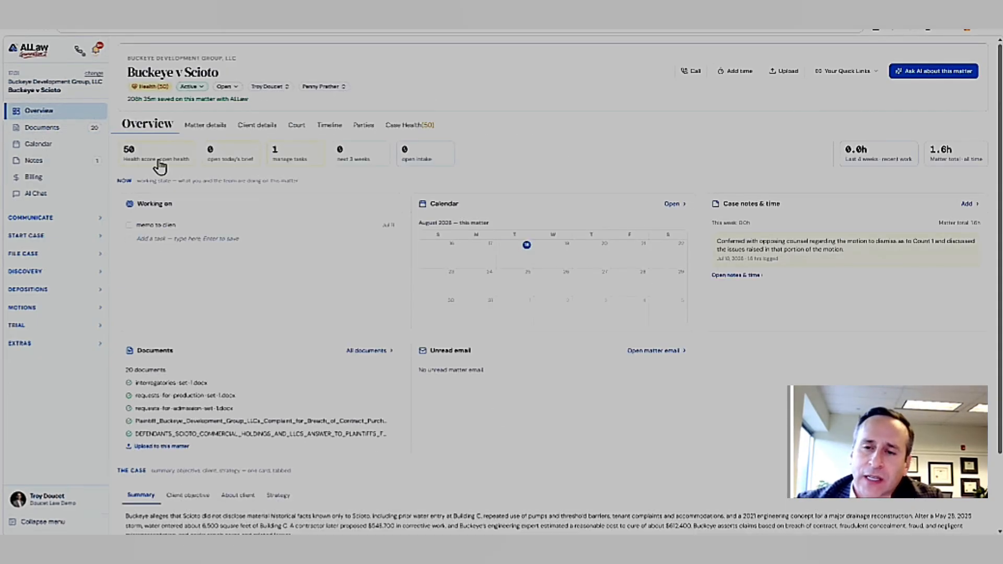
pyautogui.click(44, 132)
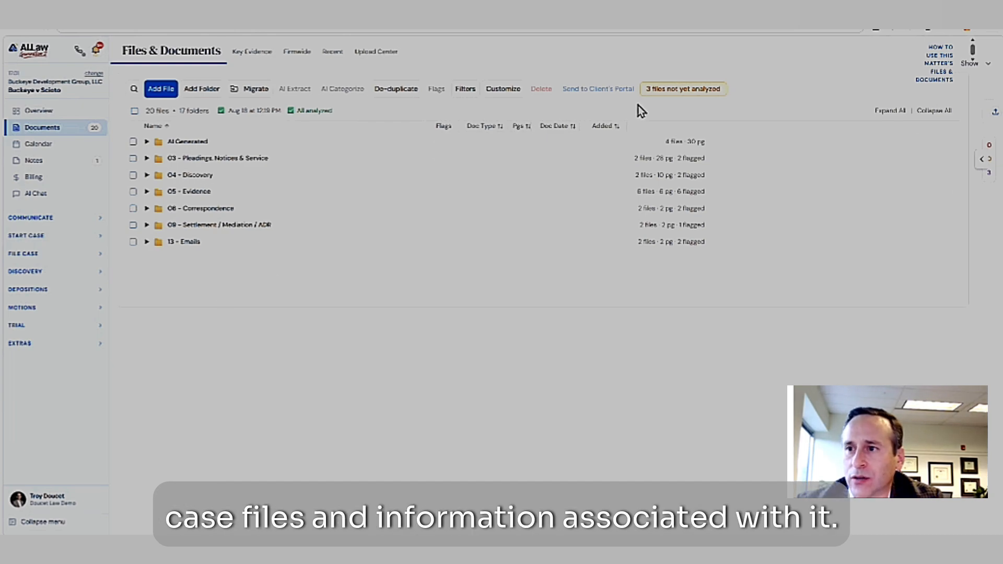
pyautogui.click(889, 112)
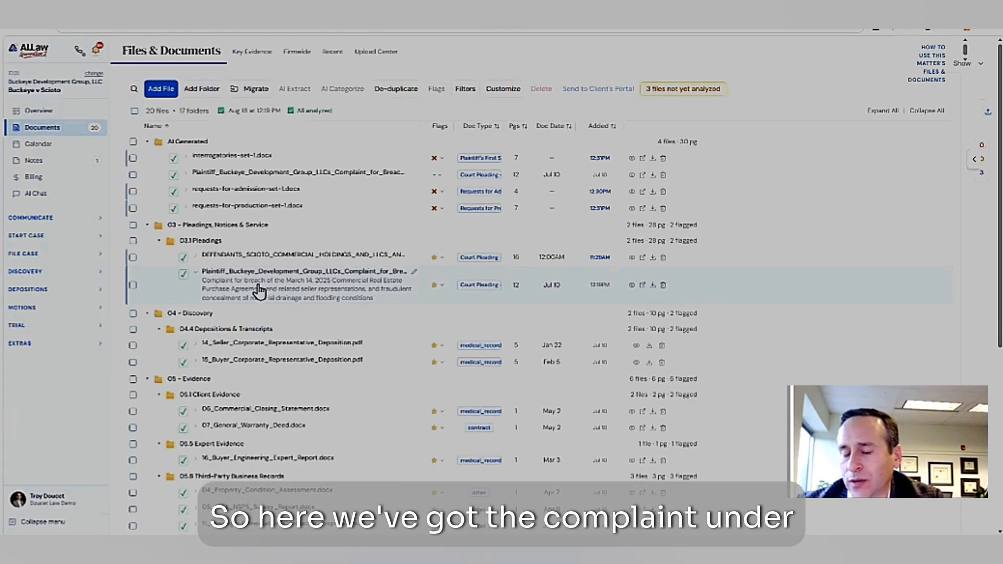
pyautogui.click(265, 256)
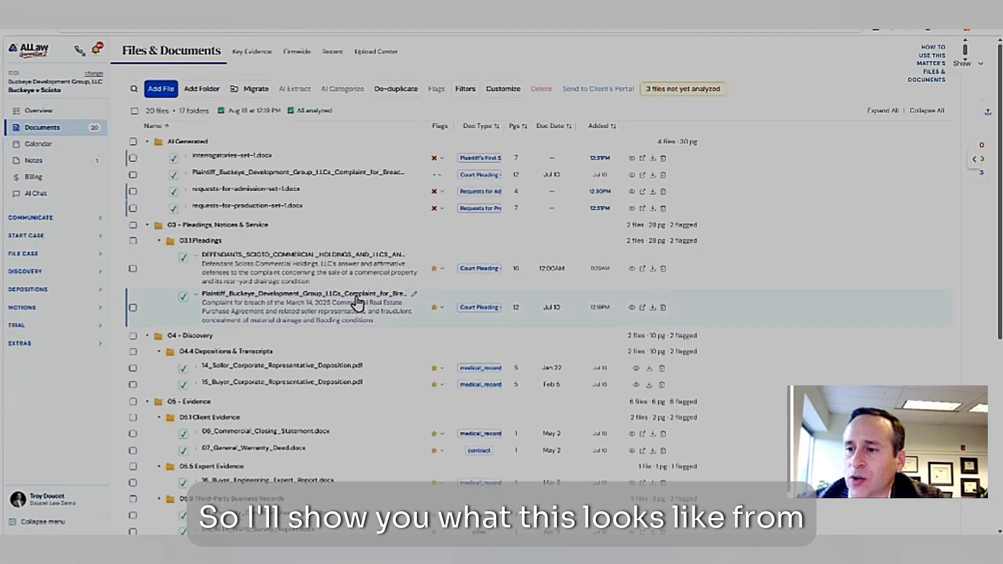
# - Preview the plaintiff's complaint from 03.1 Pleadings in its formatted version, read through to the signature block, and close it
pyautogui.click(632, 308)
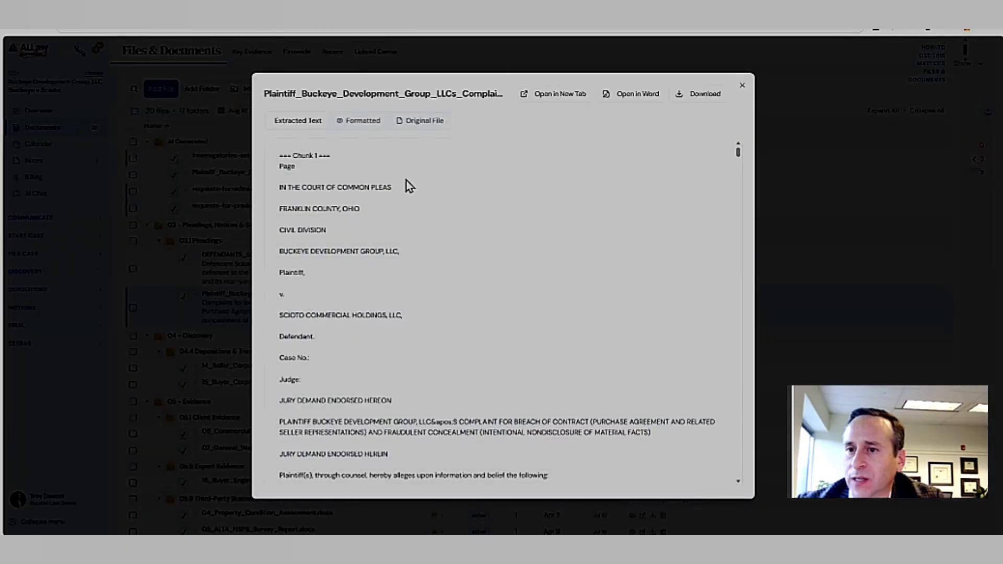
pyautogui.click(362, 122)
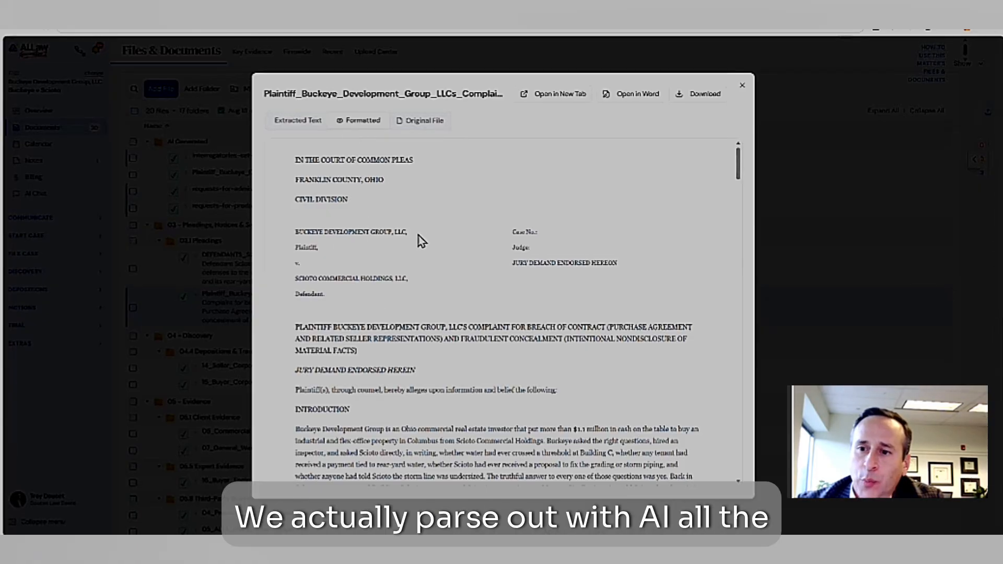
pyautogui.scroll(-8, 366, 319)
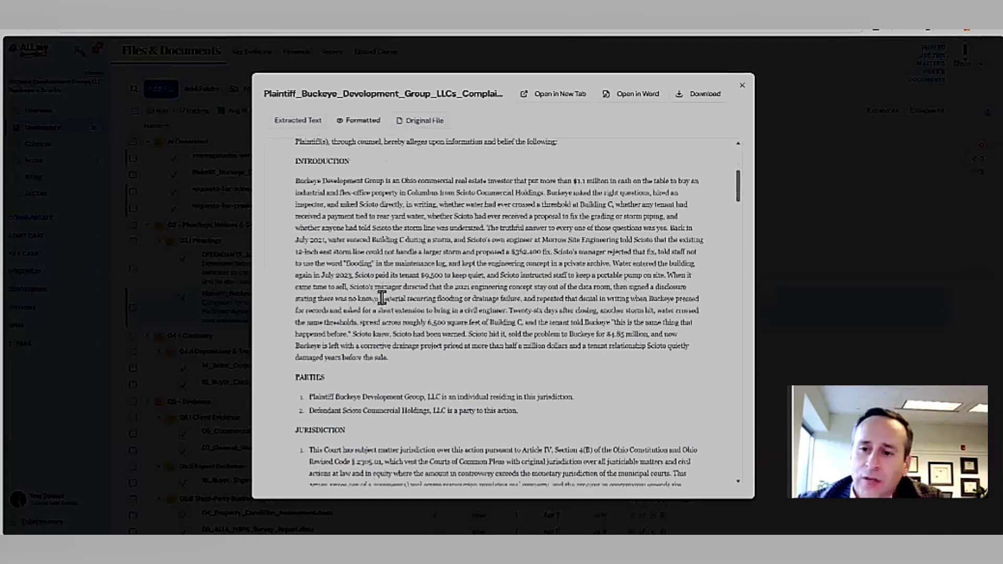
pyautogui.scroll(-10, 388, 240)
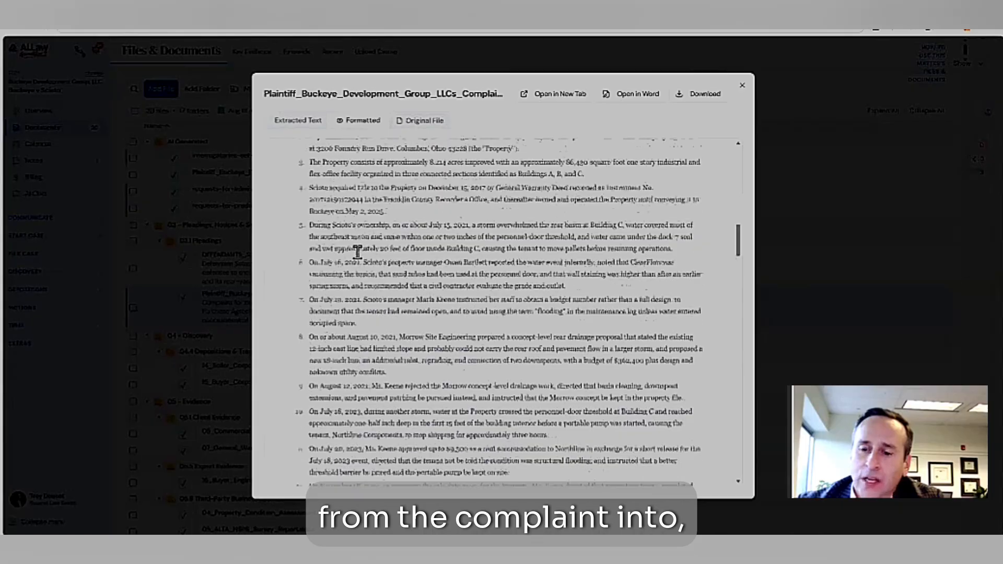
pyautogui.scroll(-15, 363, 261)
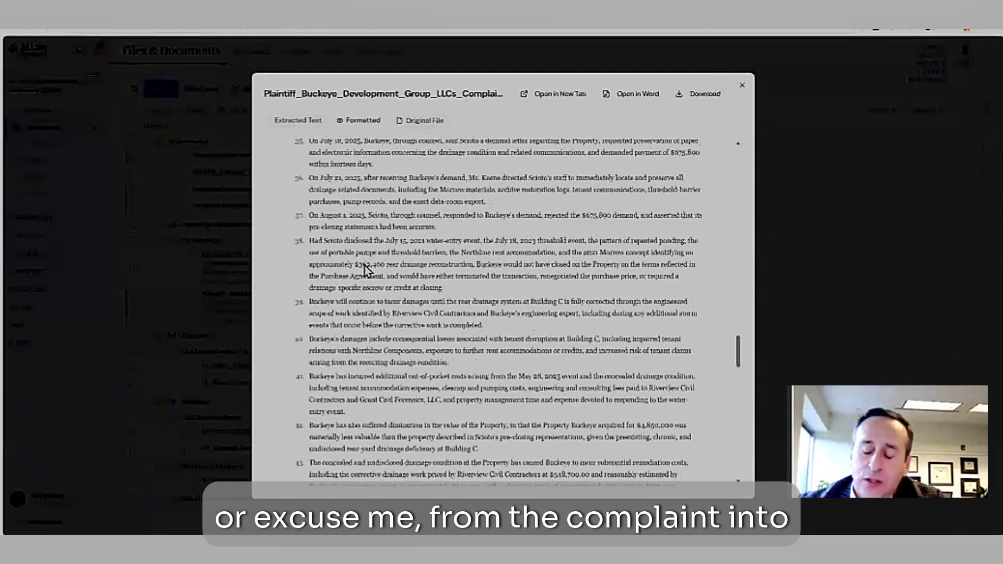
pyautogui.scroll(-15, 364, 266)
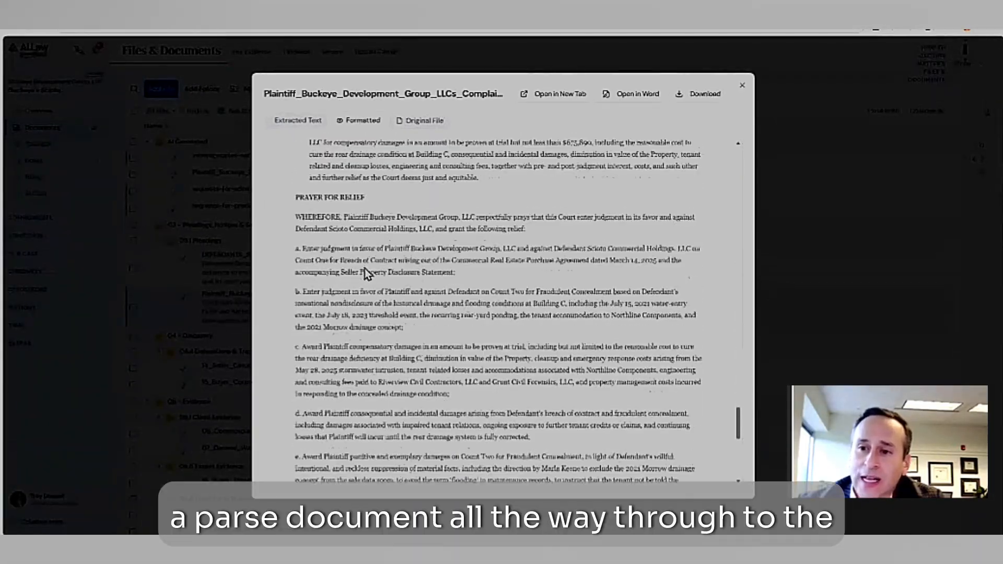
pyautogui.scroll(-10, 366, 273)
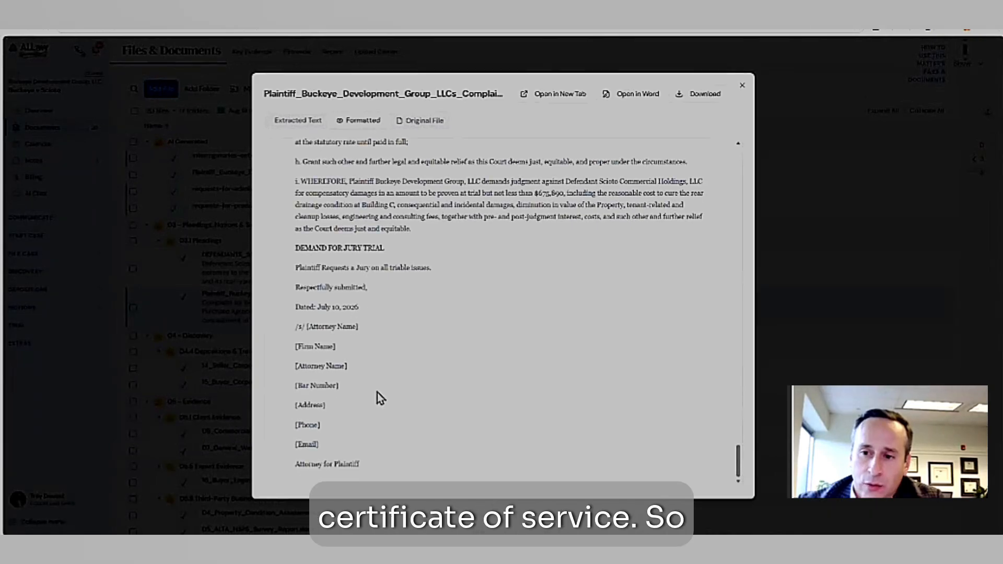
pyautogui.scroll(20, 410, 292)
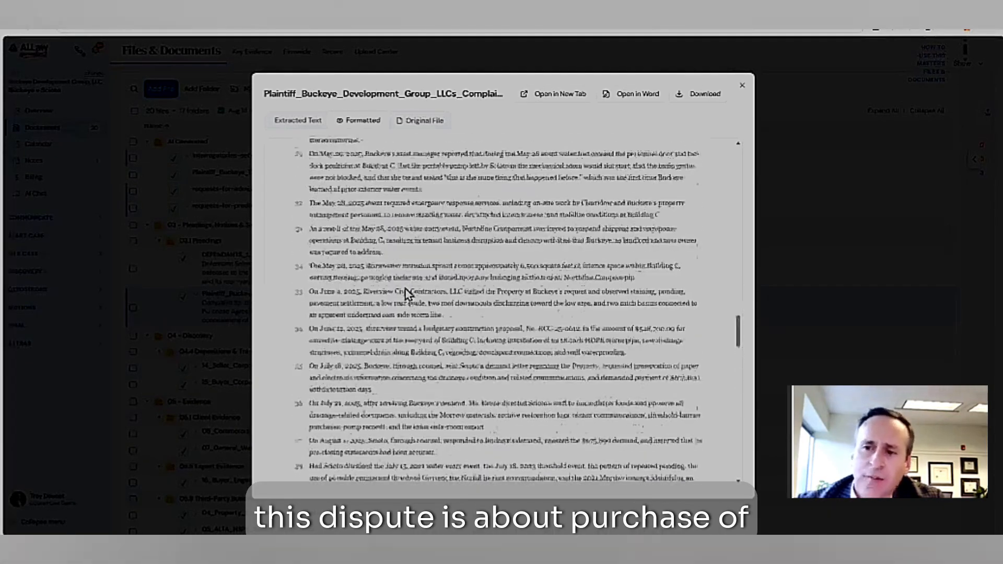
pyautogui.scroll(5, 446, 250)
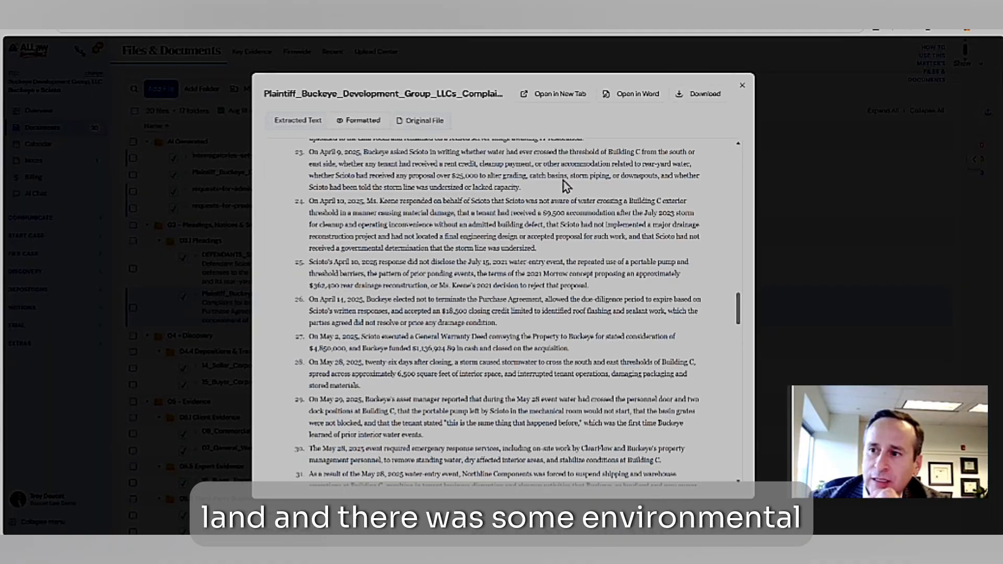
pyautogui.click(742, 87)
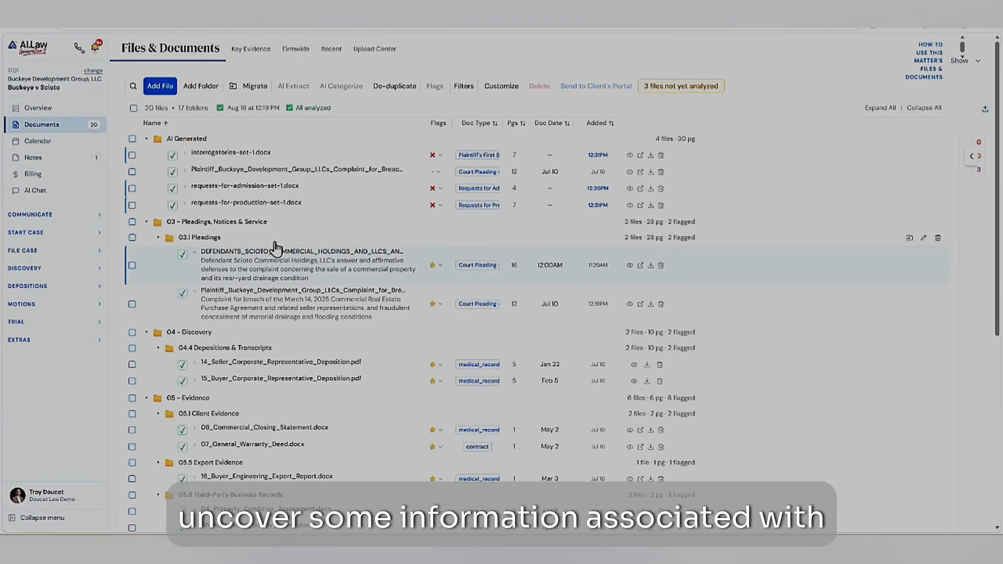
# - Open the written discovery request drafting tool and bring up the discovery types for a new set
pyautogui.scroll(-1, 293, 254)
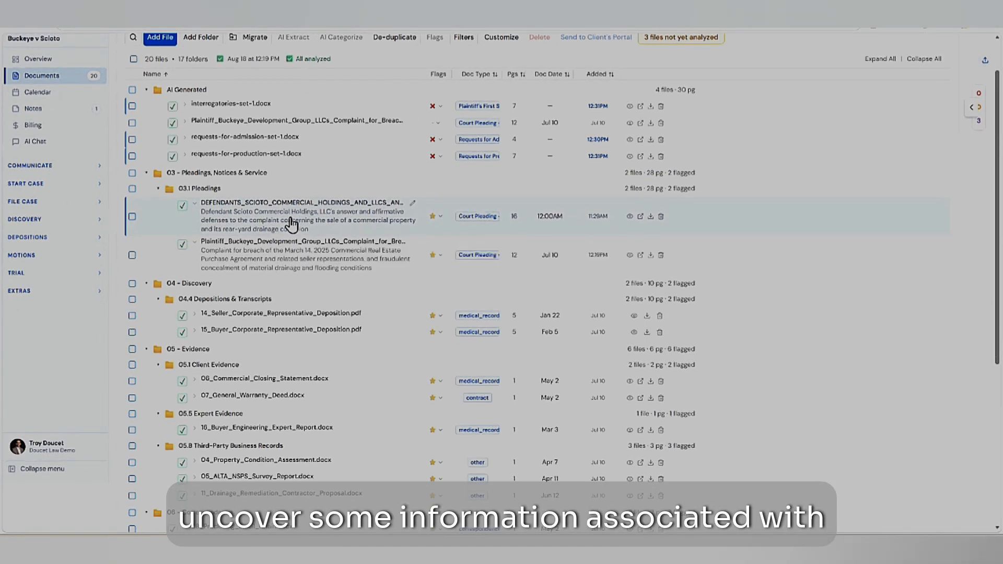
pyautogui.scroll(-2, 284, 291)
pyautogui.scroll(2, 285, 290)
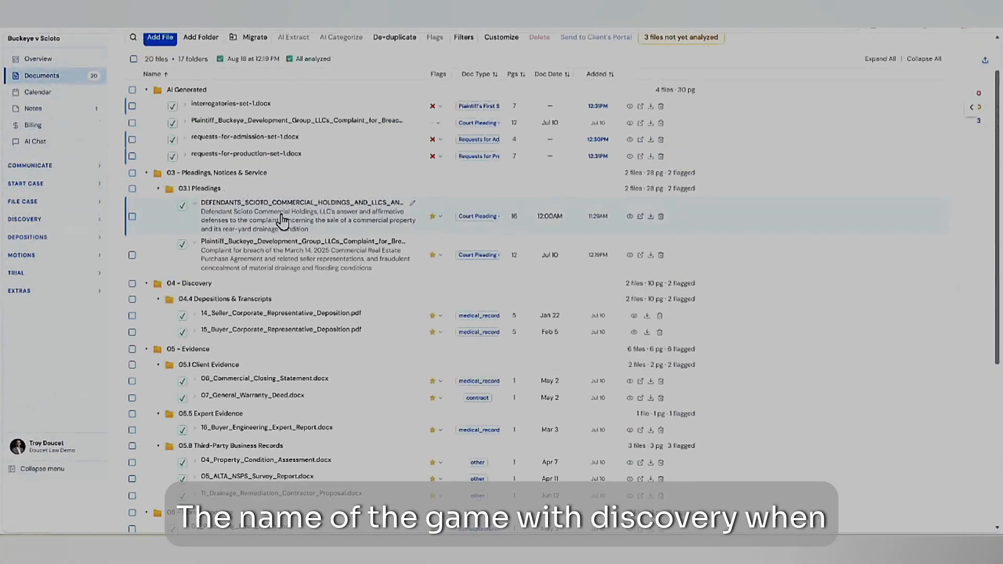
pyautogui.click(38, 220)
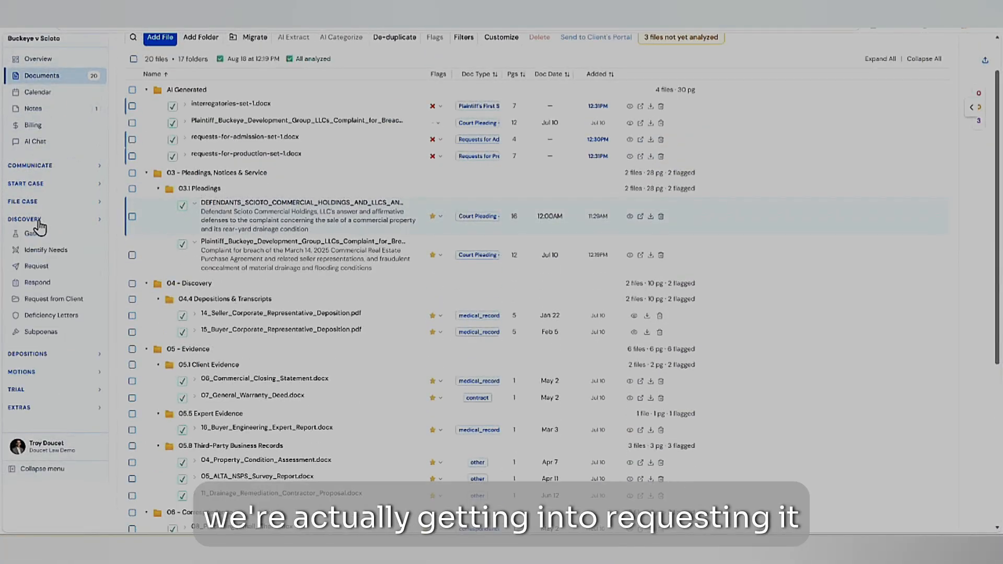
pyautogui.click(41, 268)
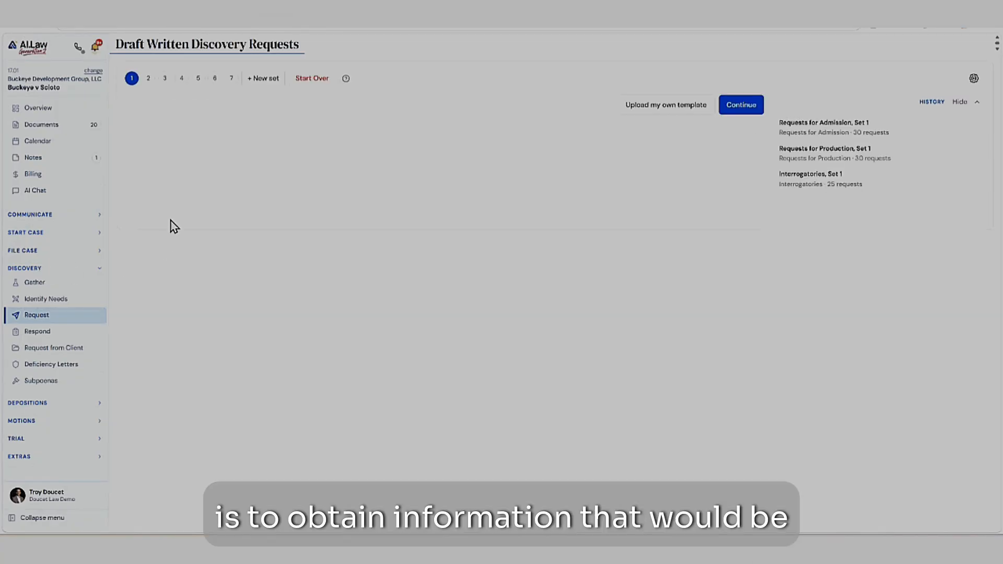
pyautogui.click(263, 79)
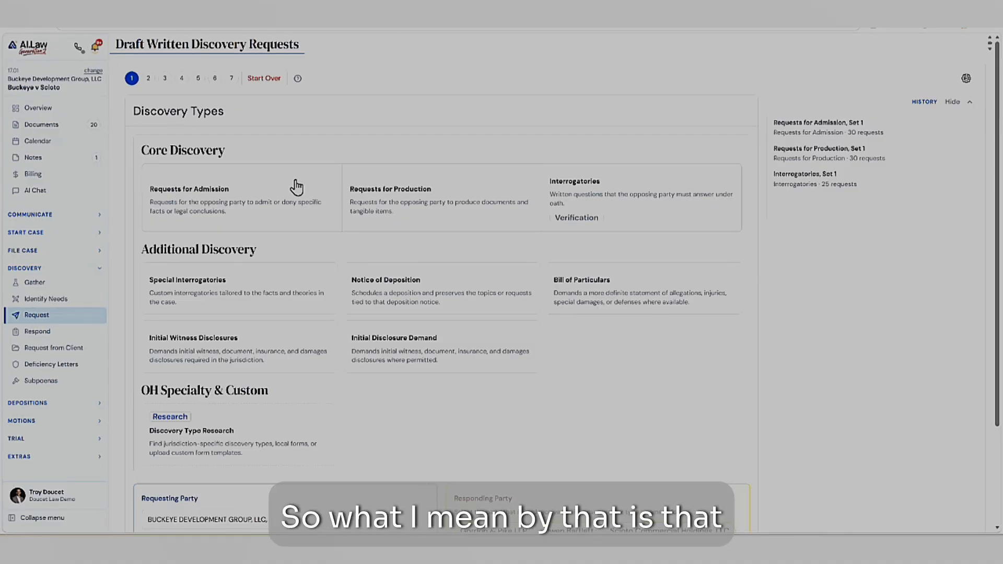
# - Open the Breach of Contract claim in the War Room and inspect the evidence for the contractual capacity element
pyautogui.click(47, 300)
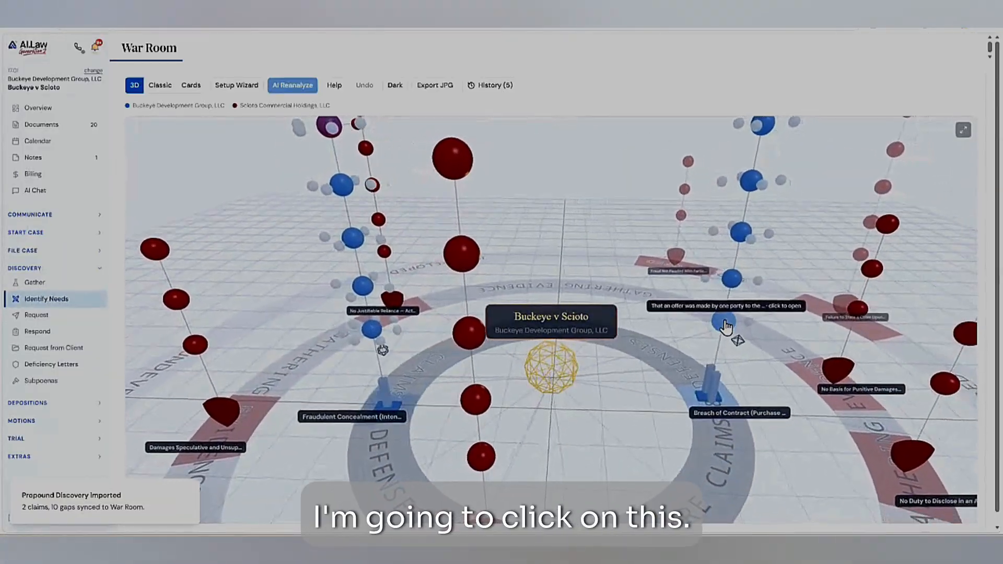
pyautogui.click(726, 327)
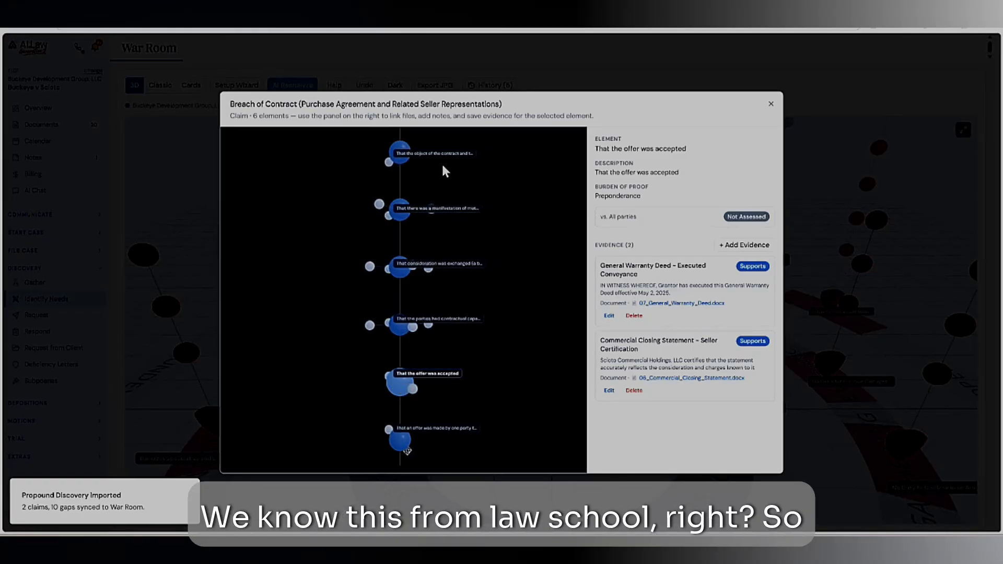
pyautogui.scroll(4, 429, 304)
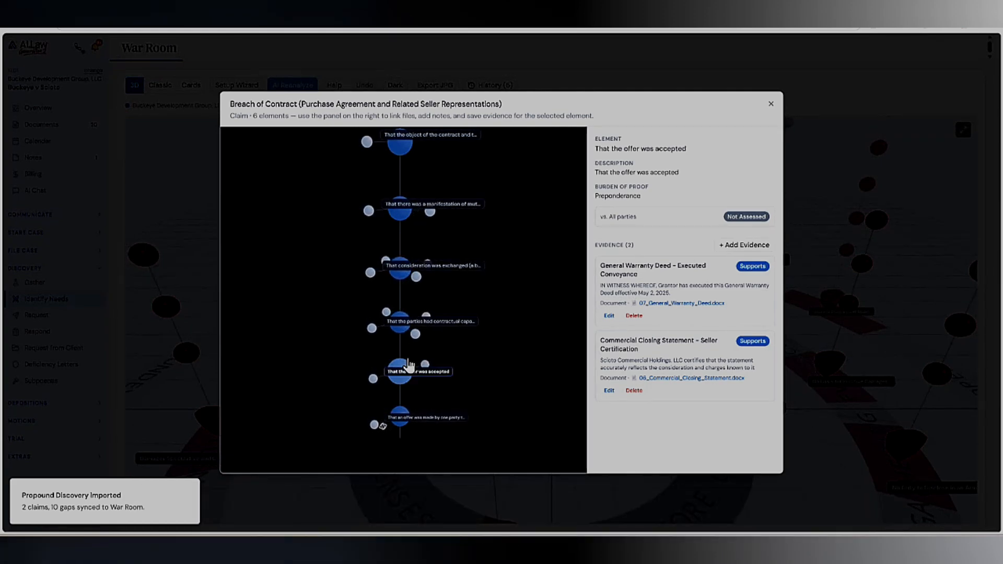
pyautogui.click(401, 336)
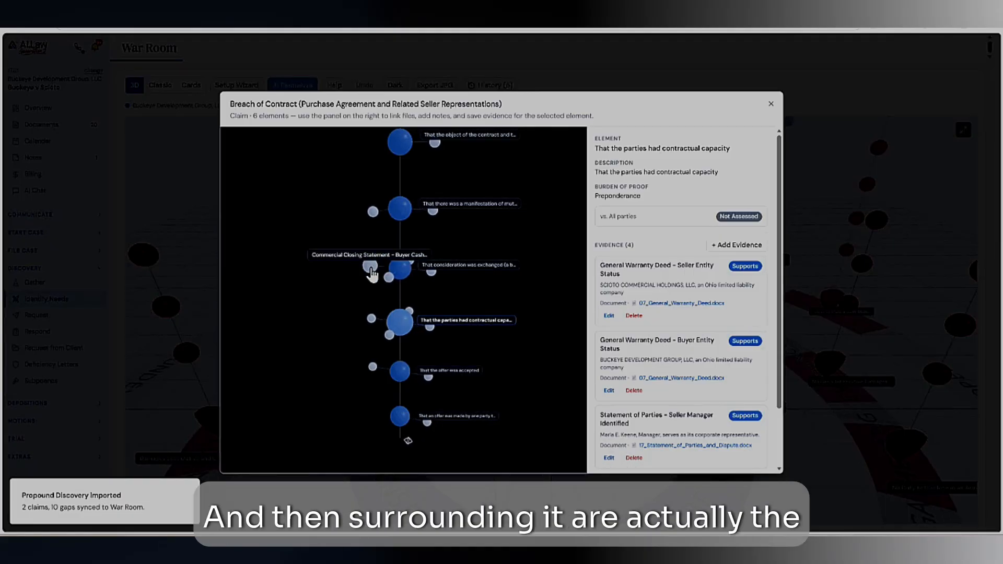
# - Examine the consideration and mutual assent elements with their linked evidence files, and close the claim details
pyautogui.click(398, 269)
pyautogui.click(393, 211)
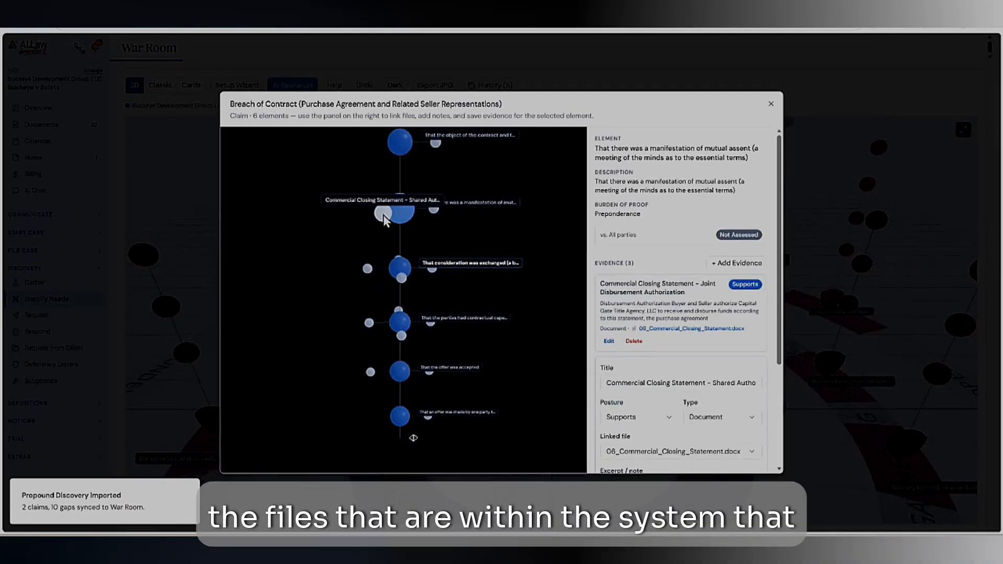
pyautogui.click(431, 211)
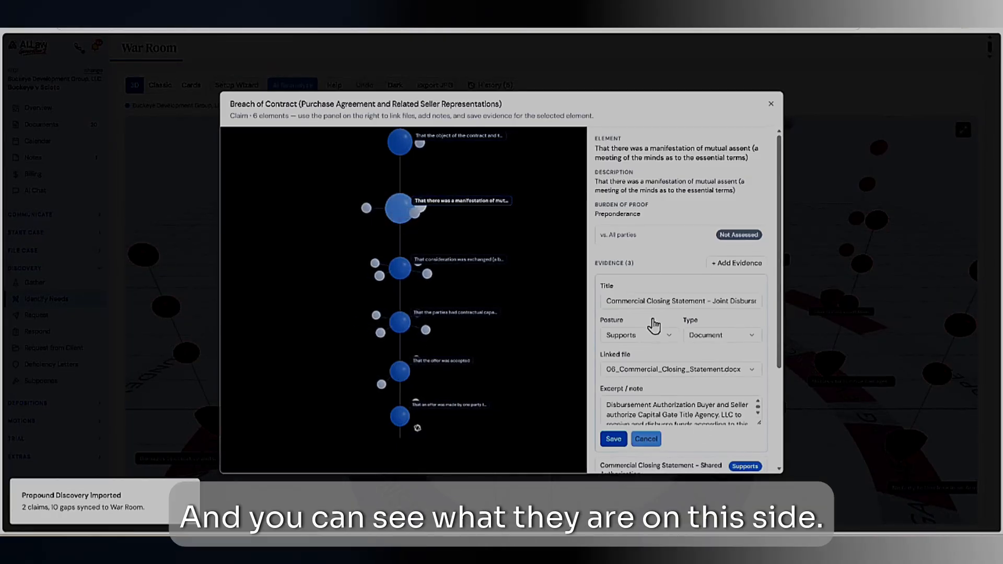
pyautogui.scroll(-3, 680, 449)
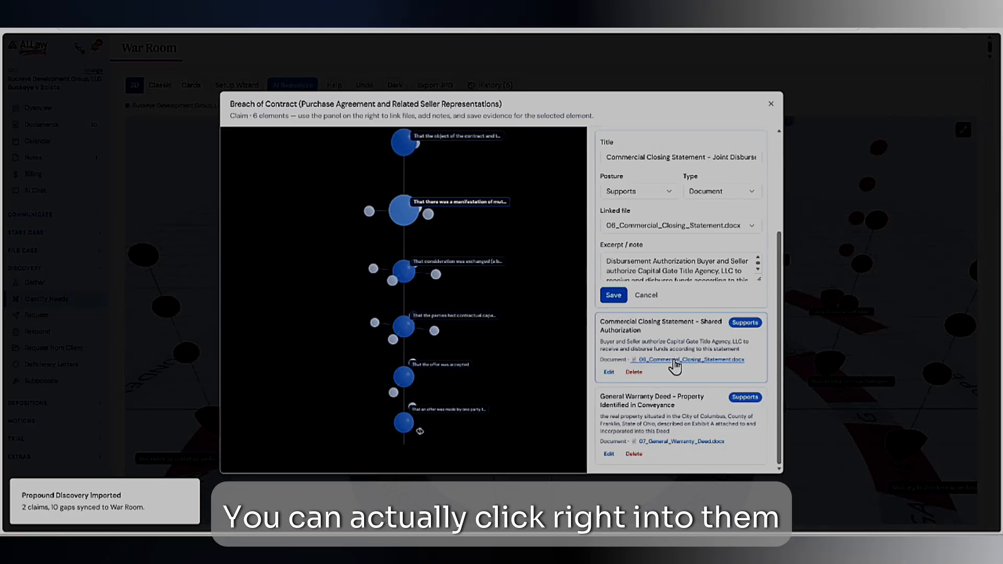
pyautogui.click(770, 107)
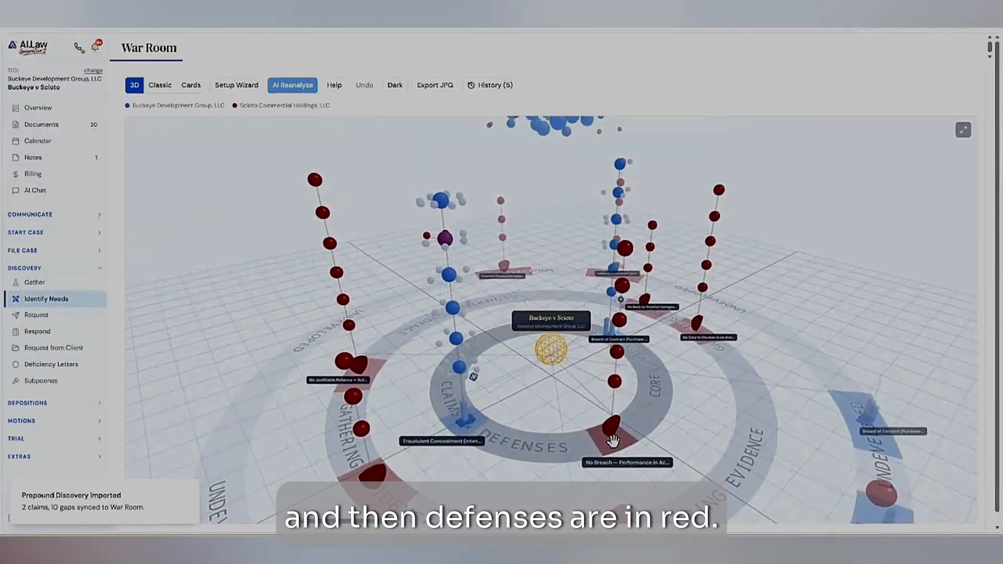
# - Reposition the "No Breach — Performance" defense along the core ring of the 3D case map
pyautogui.moveTo(636, 429); pyautogui.dragTo(634, 427)
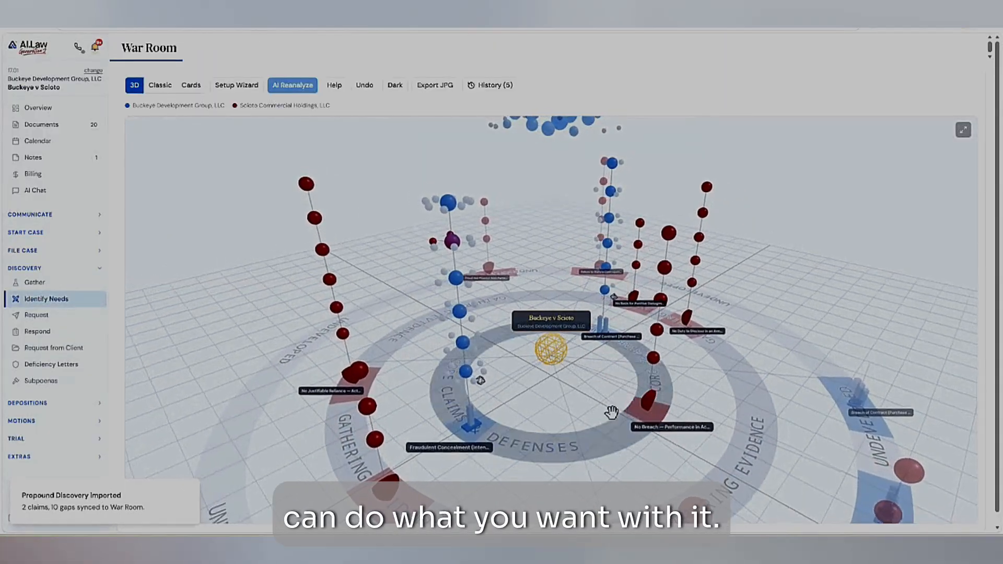
pyautogui.scroll(-5, 523, 439)
pyautogui.moveTo(546, 456); pyautogui.dragTo(517, 345)
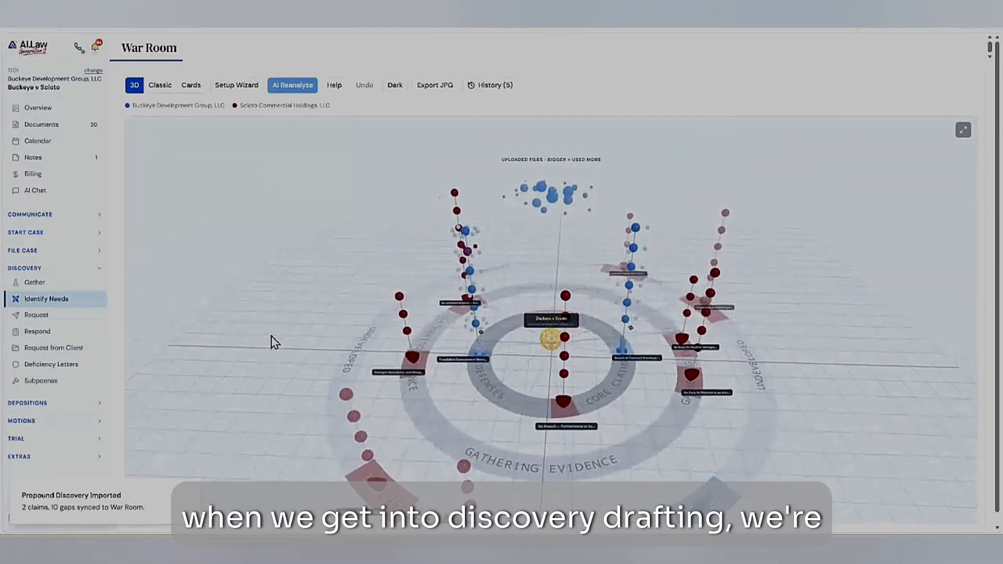
# - Start a new written discovery set that drafts Requests for Admission, Requests for Production and Interrogatories together
pyautogui.click(37, 315)
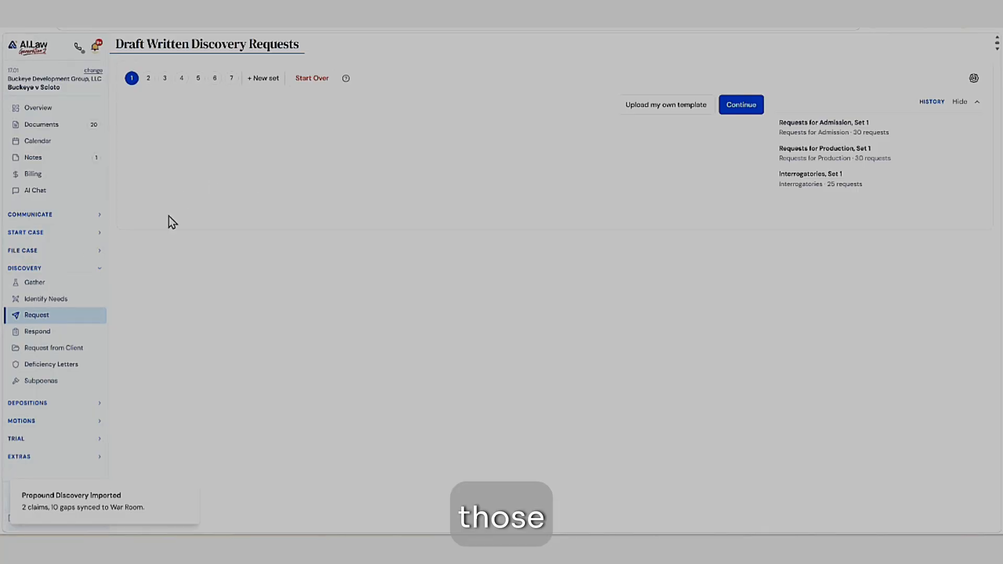
pyautogui.click(264, 83)
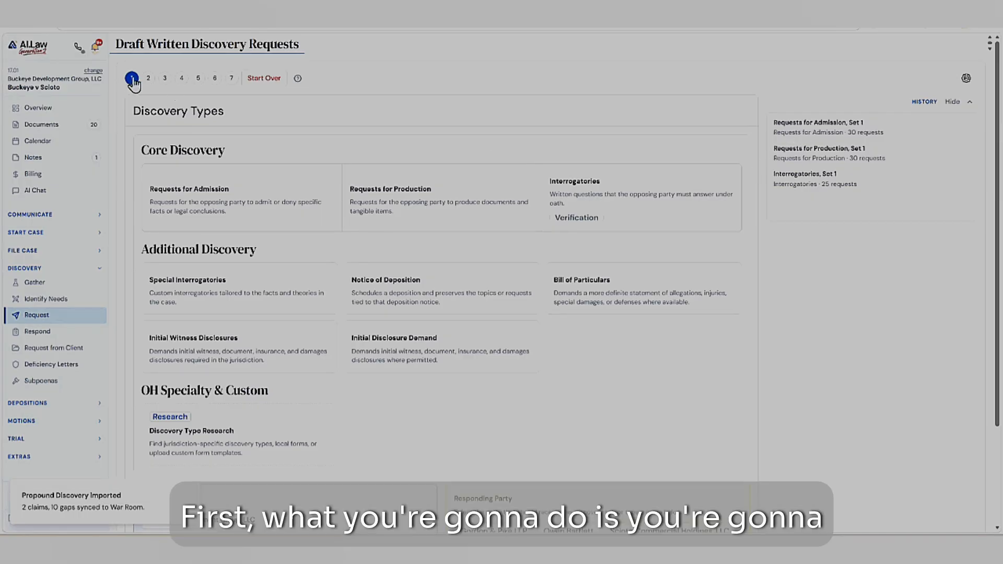
pyautogui.click(288, 196)
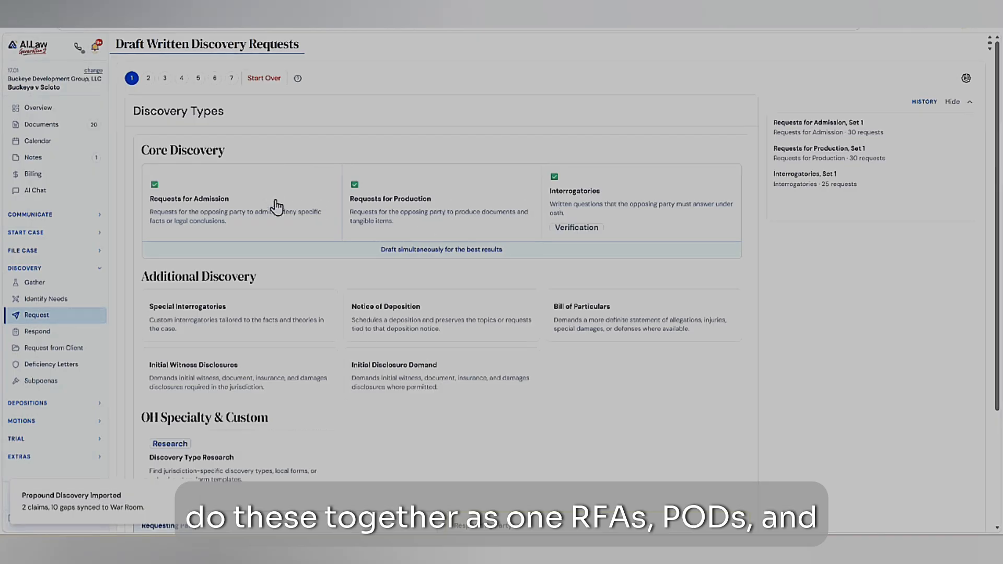
# - Choose Scioto Commercial Holdings, LLC as the responding party and proceed to selecting files for analysis
pyautogui.scroll(-3, 748, 314)
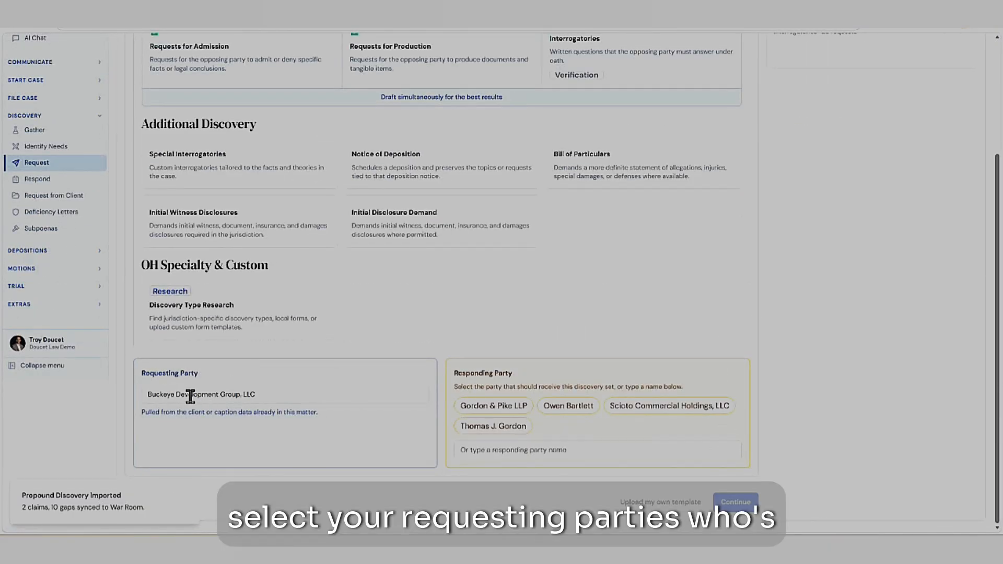
pyautogui.click(639, 409)
pyautogui.click(737, 505)
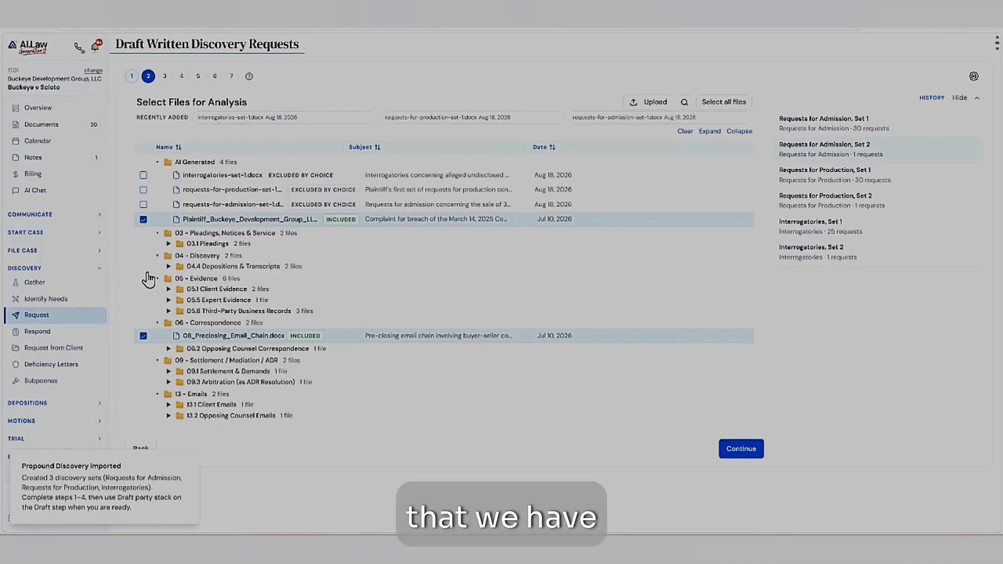
# - Review the deposition files included for analysis and collapse the AI Generated folder in the file list
pyautogui.click(168, 267)
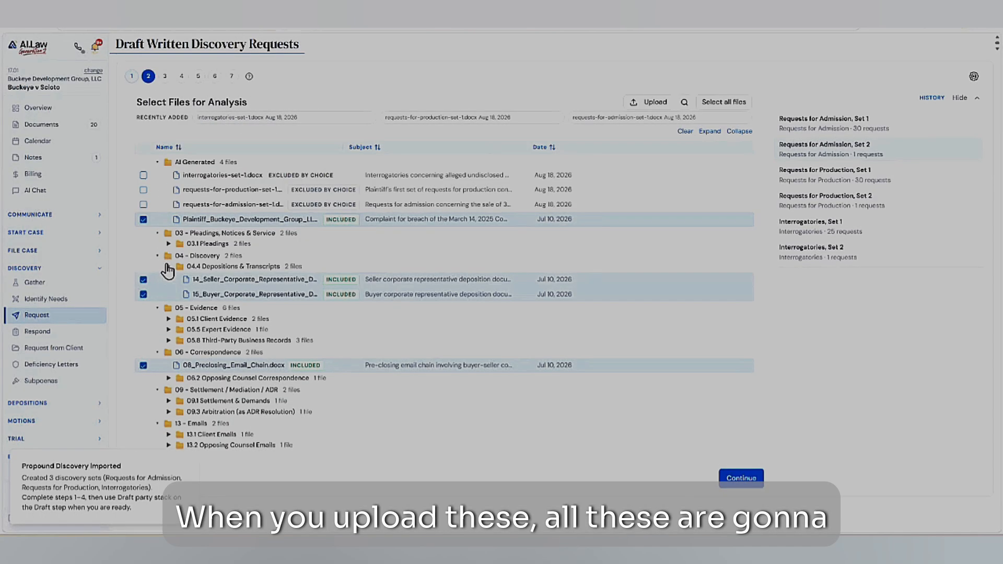
pyautogui.click(218, 283)
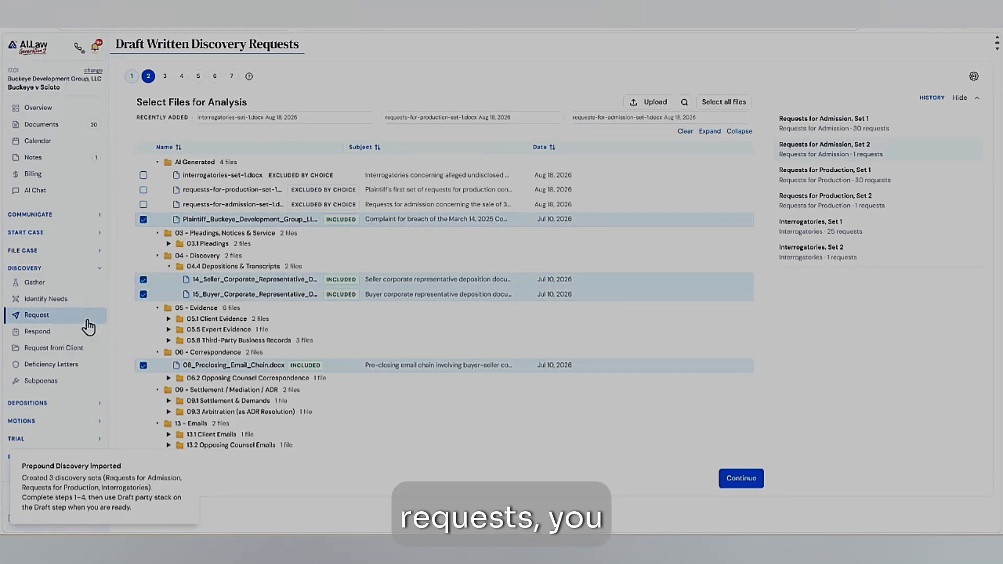
pyautogui.click(157, 163)
pyautogui.click(156, 162)
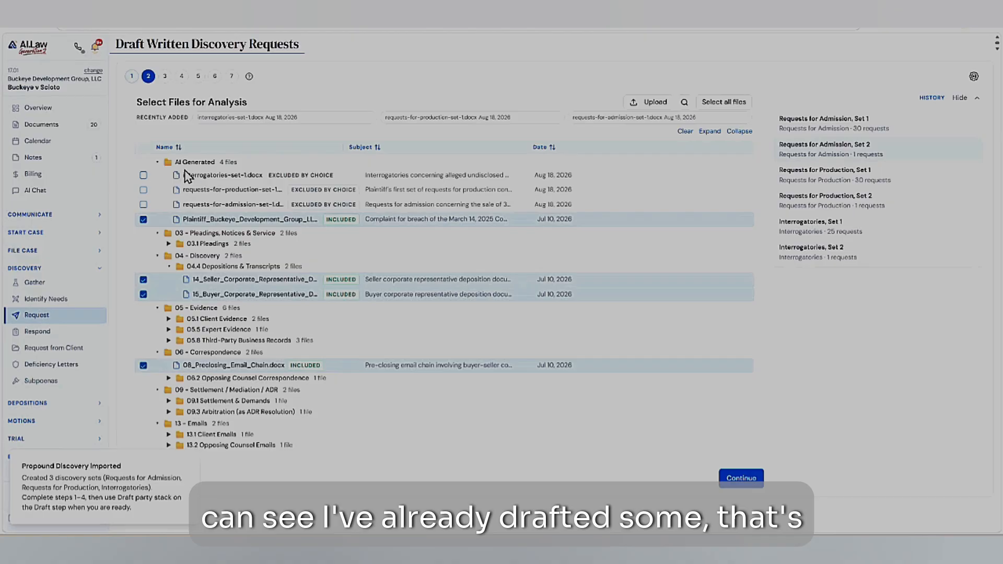
pyautogui.click(157, 162)
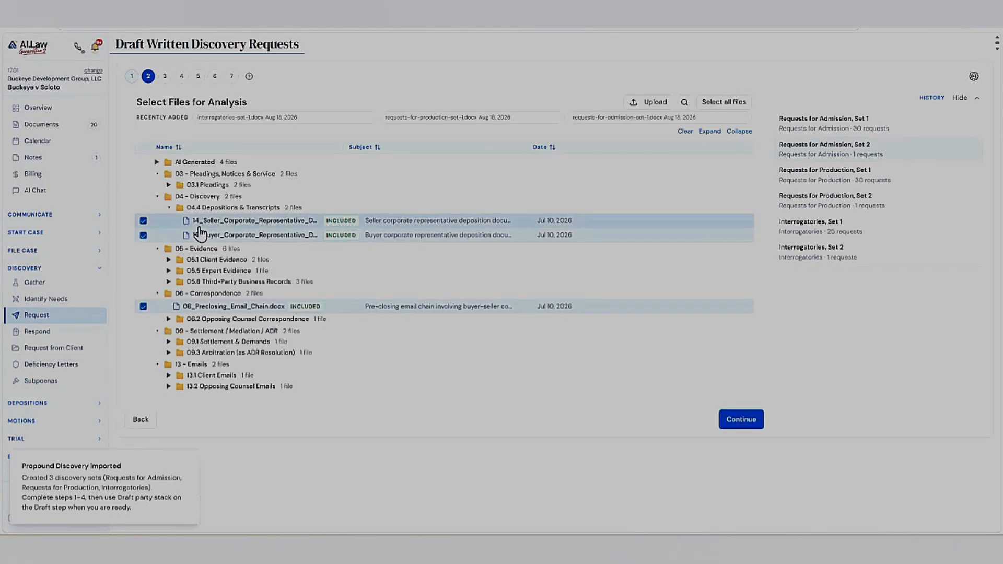
# - Check the included client, expert and third-party evidence files, and proceed with this file selection to the pleadings comparison
pyautogui.click(168, 282)
pyautogui.click(169, 270)
pyautogui.click(168, 259)
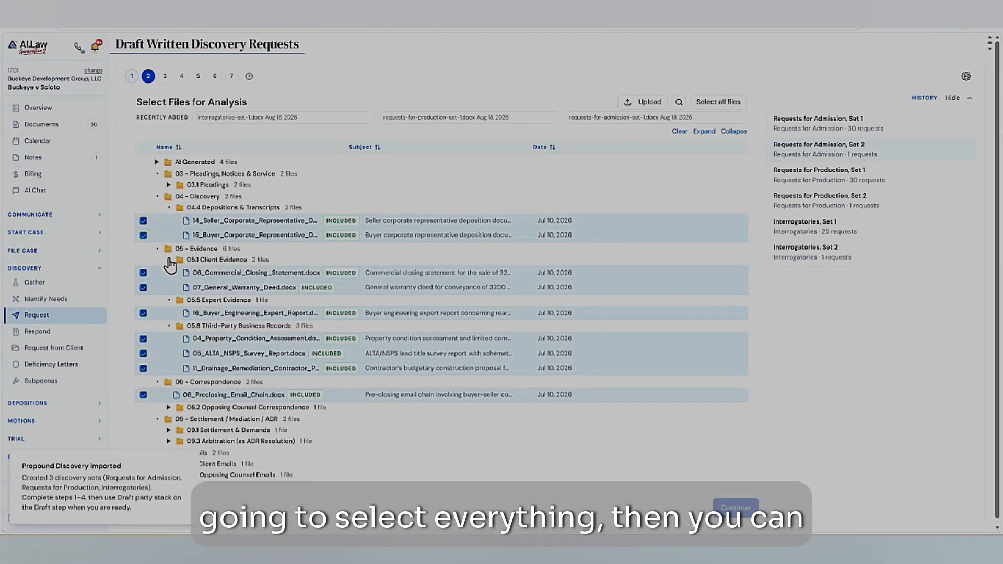
pyautogui.click(744, 512)
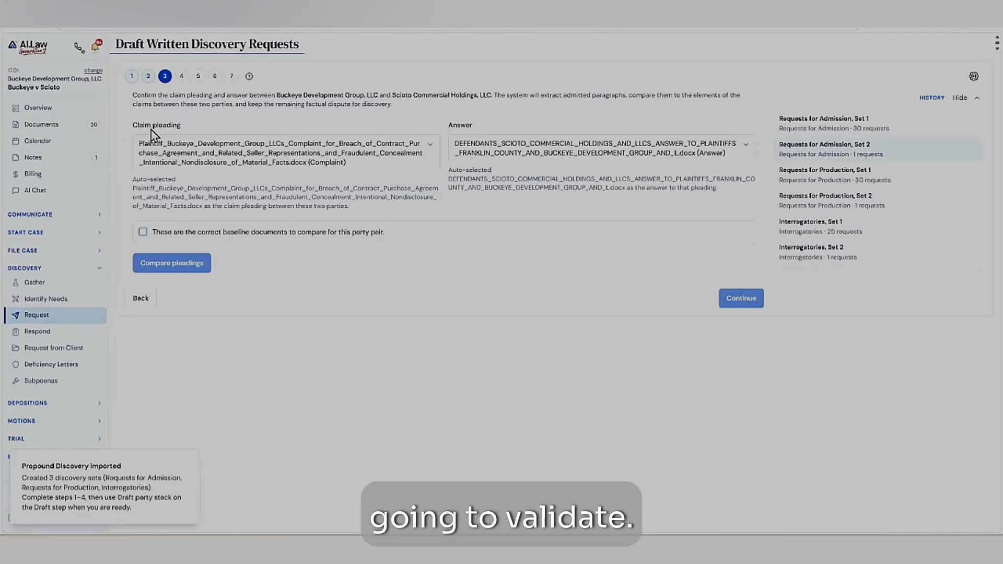
# - Confirm the complaint and answer as the correct baseline documents, and show the elements of both claims
pyautogui.click(143, 232)
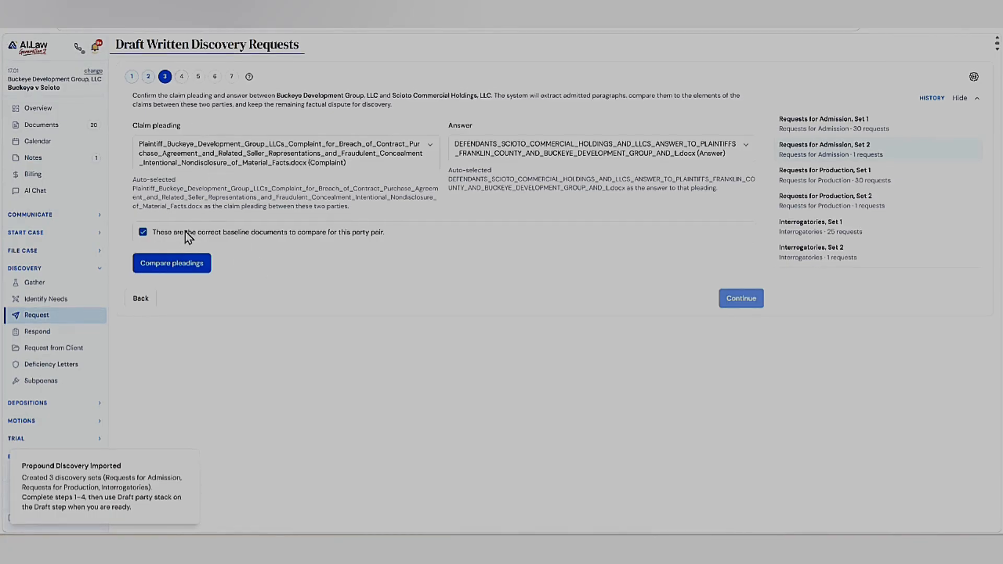
pyautogui.click(182, 76)
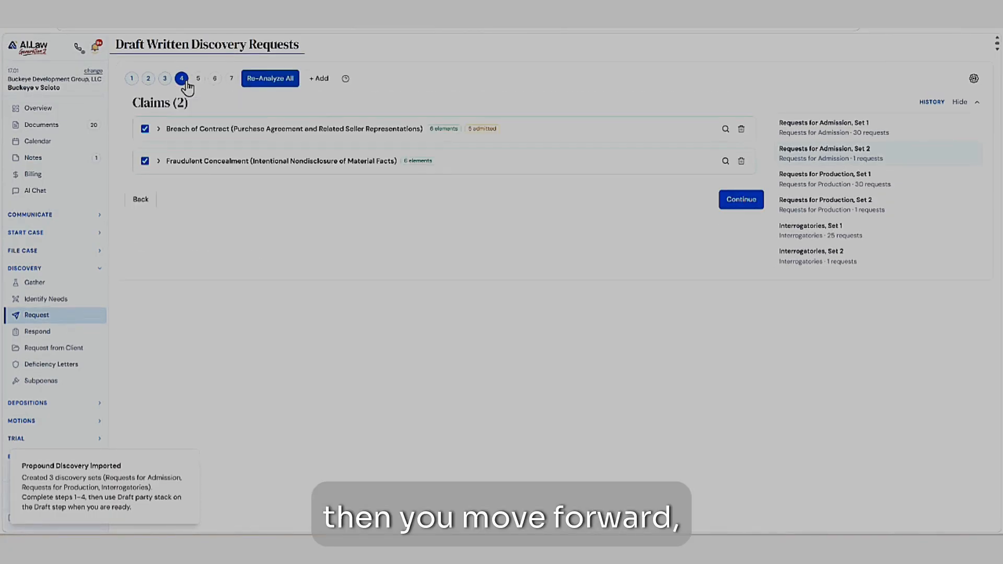
pyautogui.click(159, 162)
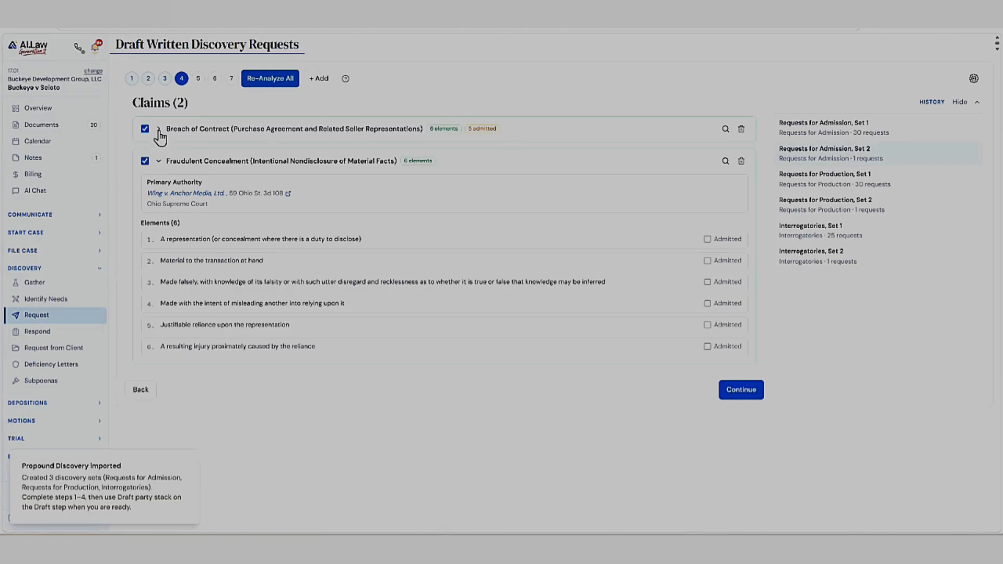
pyautogui.click(158, 130)
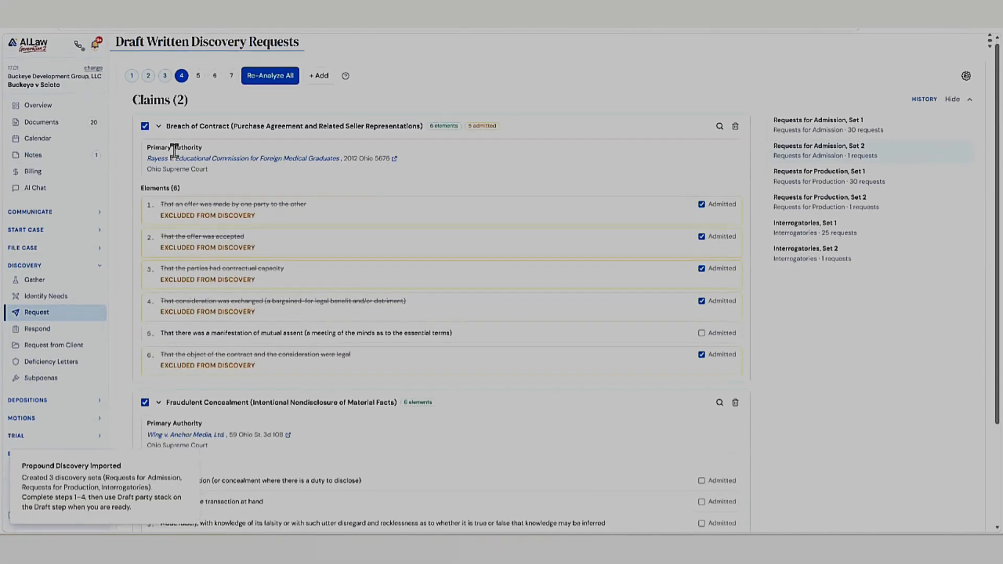
# - Open the primary authority cited for the Breach of Contract claim, Rayess v. Educational Commission for Foreign Medical Graduates
pyautogui.scroll(-1, 170, 143)
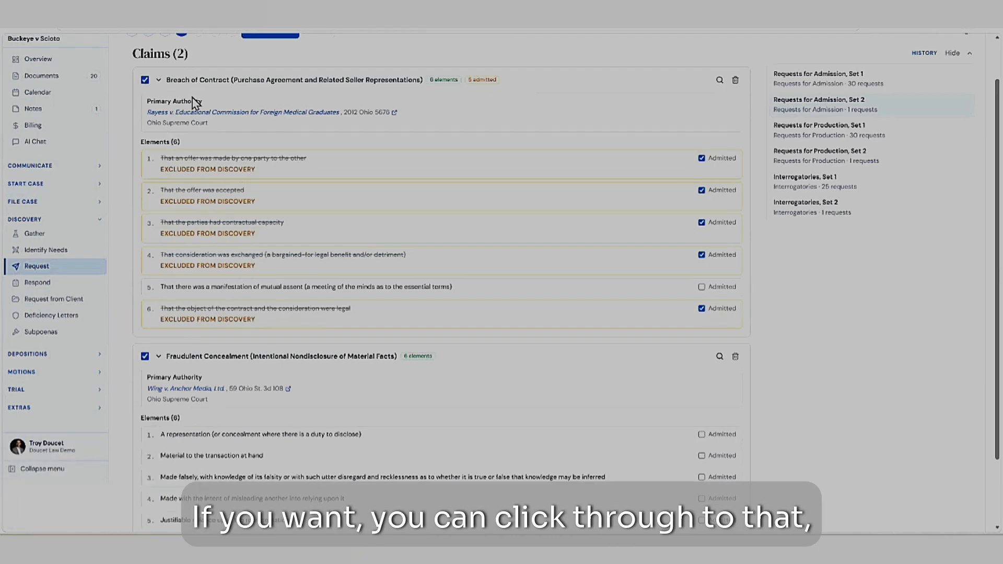
pyautogui.click(249, 116)
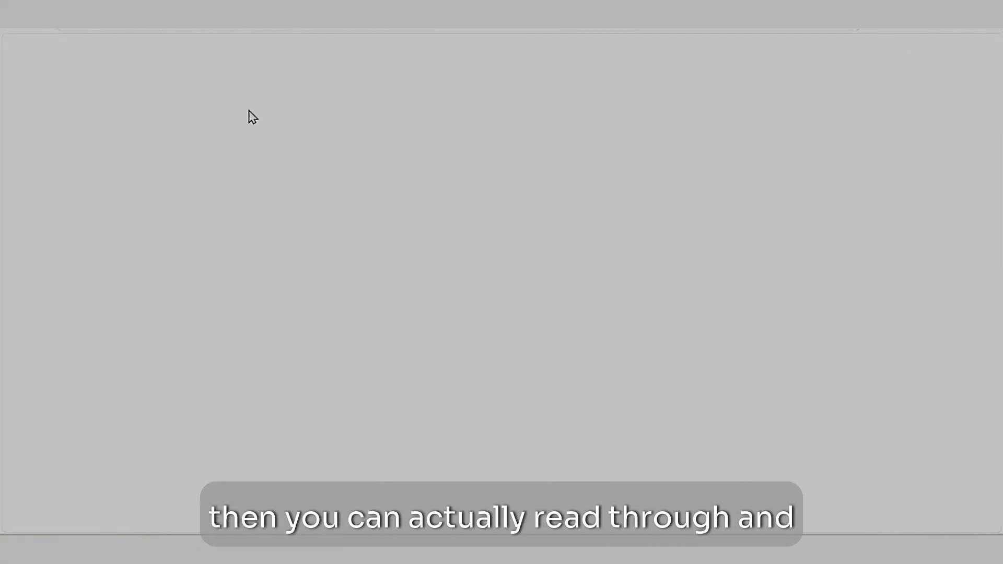
pyautogui.scroll(-5, 438, 189)
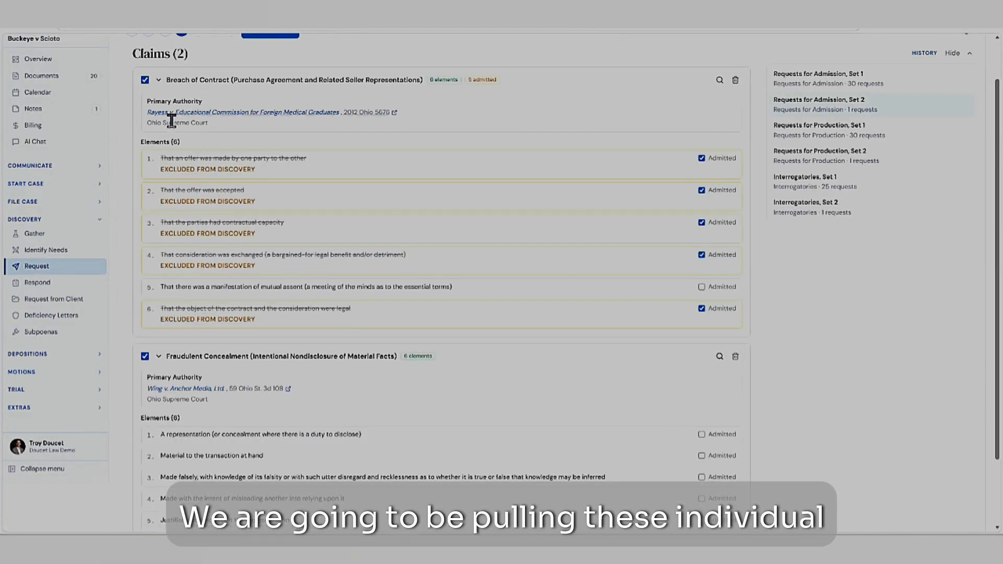
# - Clear the admitted marks on the offer, acceptance and contractual capacity elements of Breach of Contract, and mark all three as admitted again
pyautogui.click(702, 157)
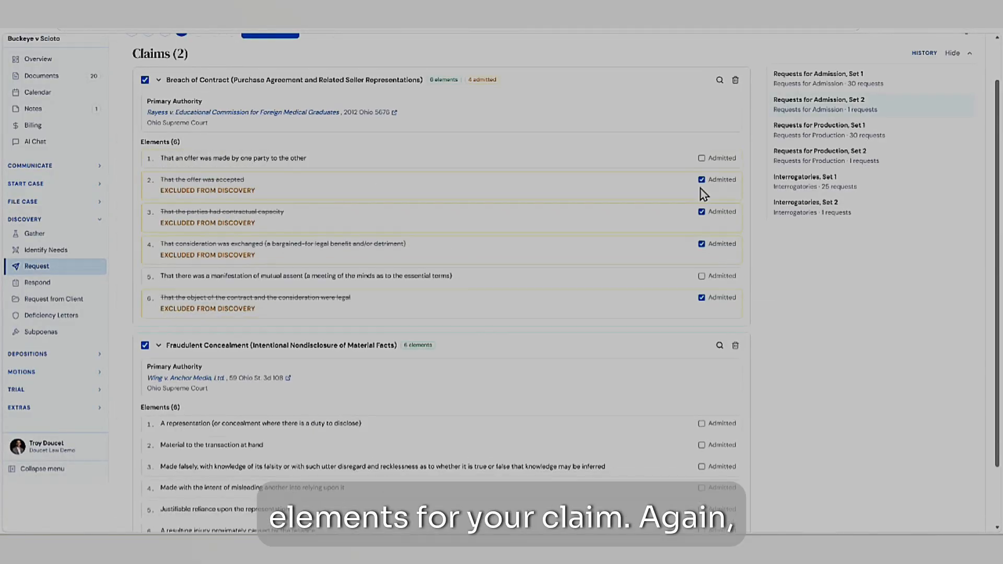
pyautogui.click(701, 179)
pyautogui.click(702, 201)
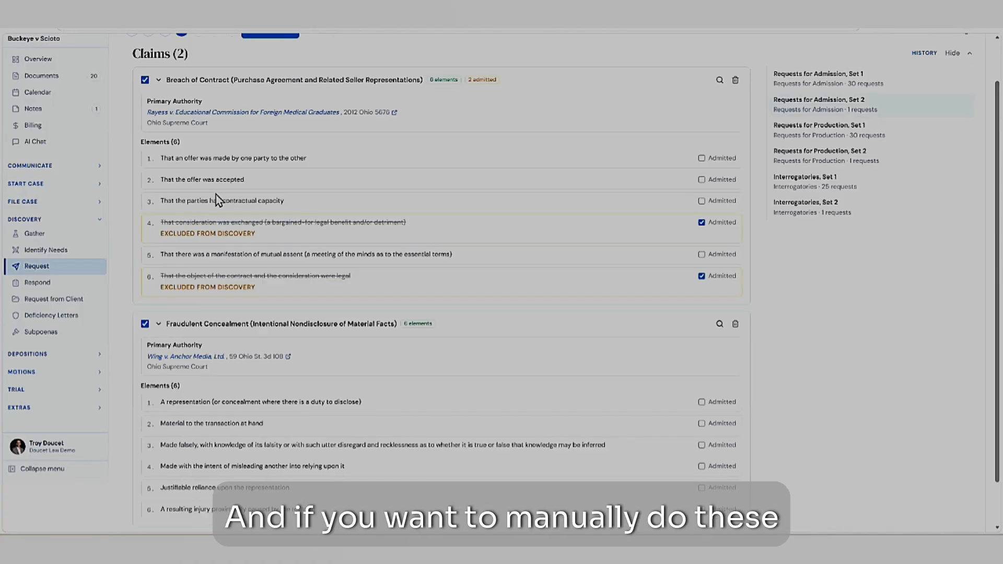
pyautogui.click(701, 180)
pyautogui.click(702, 158)
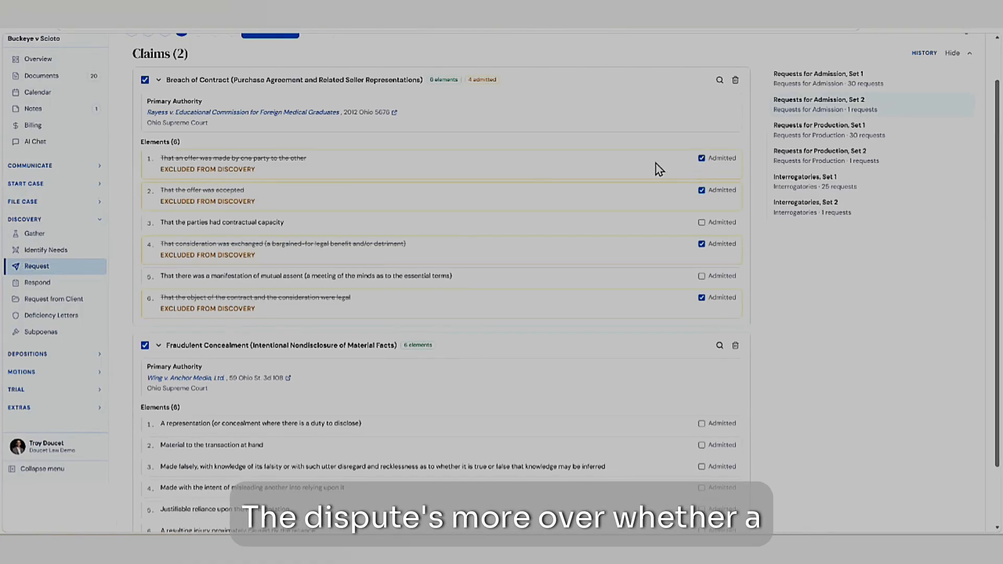
pyautogui.click(702, 223)
# - Review the Fraudulent Concealment elements and their authority, and proceed with both claims to the suggested areas to cover
pyautogui.scroll(-2, 264, 347)
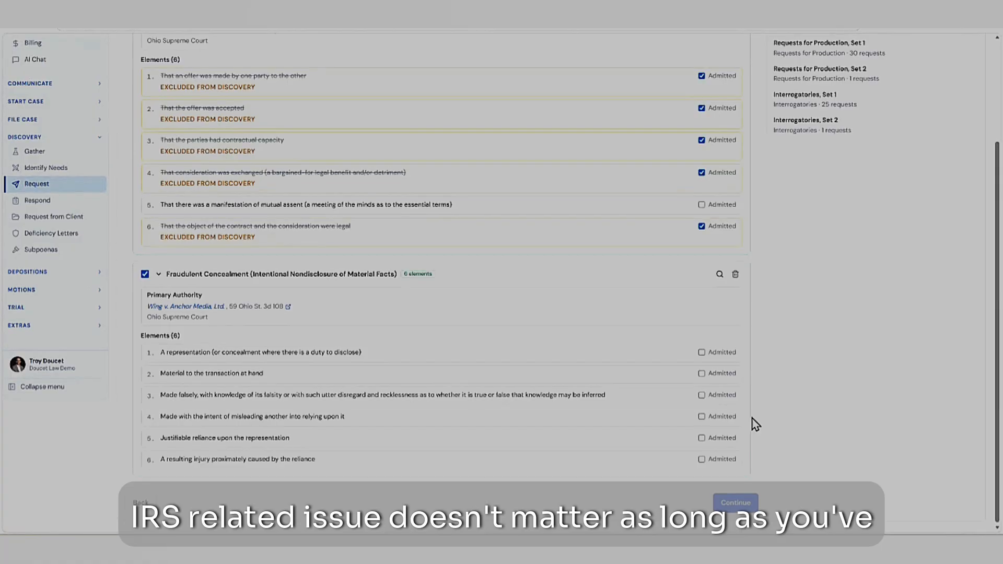
pyautogui.scroll(3, 753, 421)
pyautogui.scroll(-3, 753, 421)
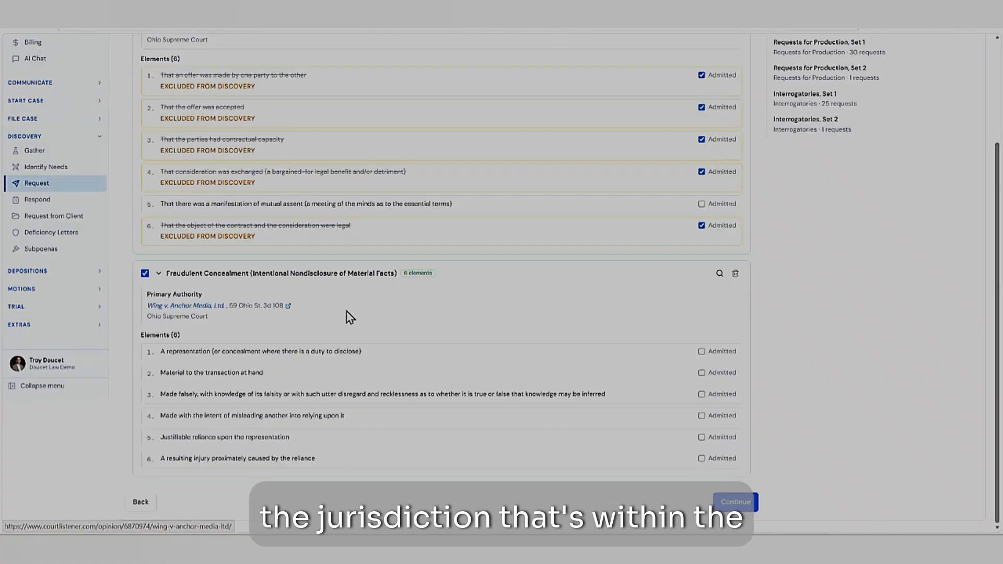
pyautogui.click(735, 502)
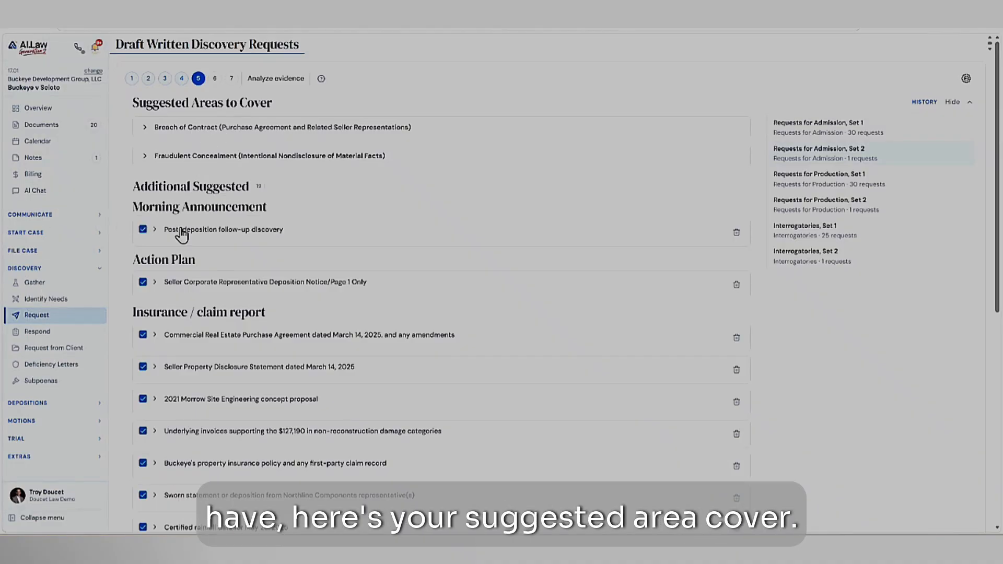
# - Examine the suggested areas to cover under Breach of Contract and Fraudulent Concealment, and collapse both claims
pyautogui.click(168, 131)
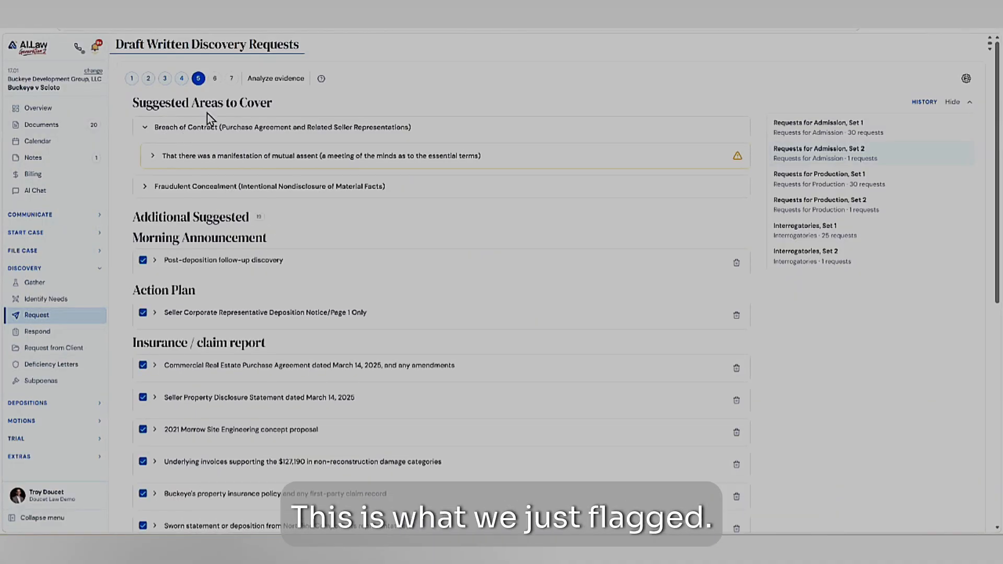
pyautogui.click(170, 187)
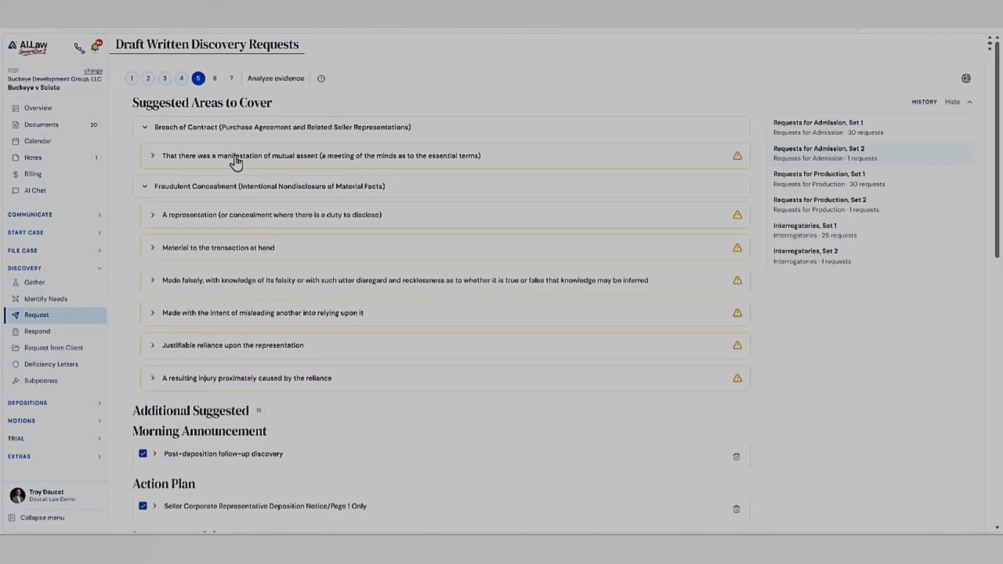
pyautogui.click(179, 129)
pyautogui.click(173, 157)
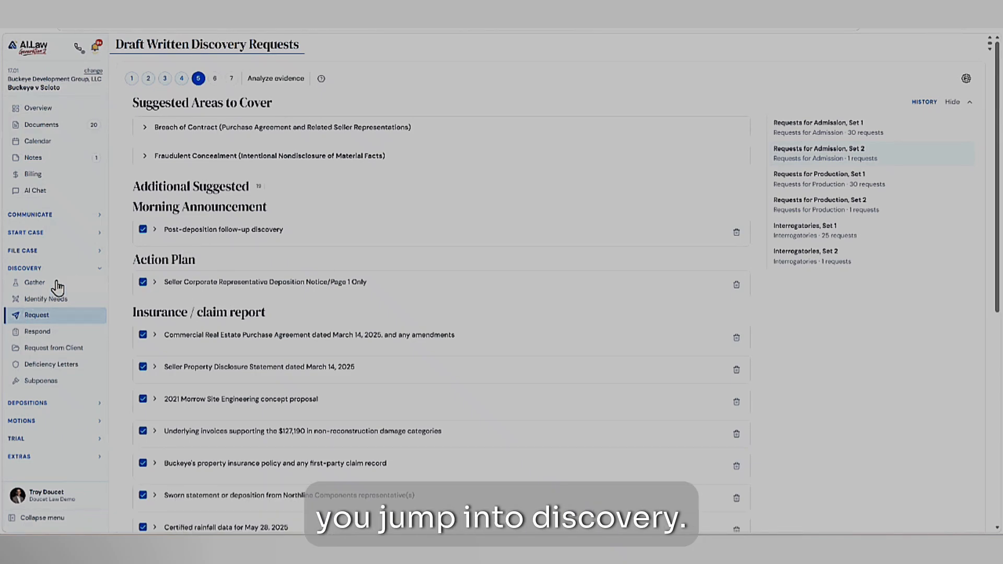
# - Read the details of the additional "Post-deposition follow-up discovery" suggestion and collapse them
pyautogui.scroll(-1, 151, 207)
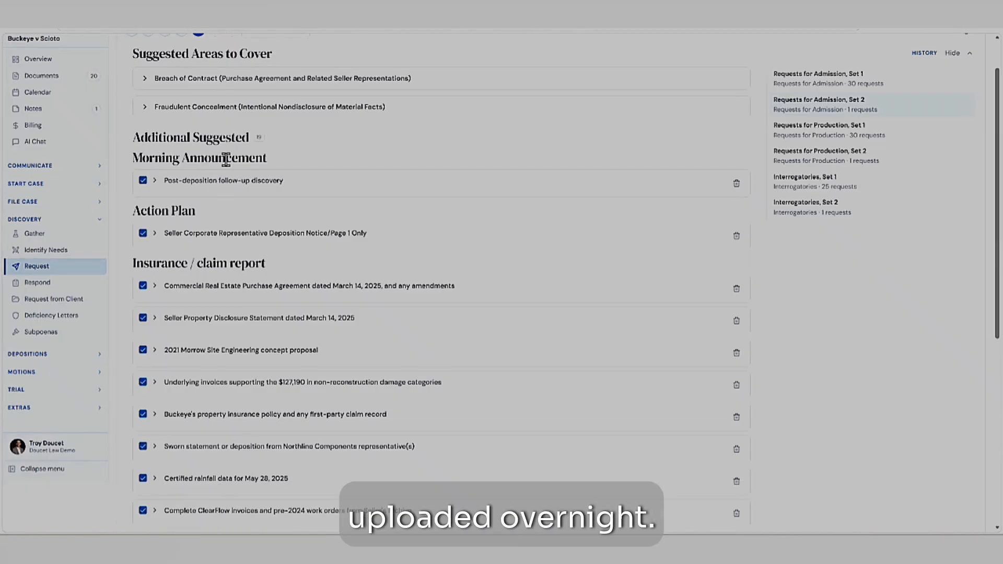
pyautogui.click(177, 184)
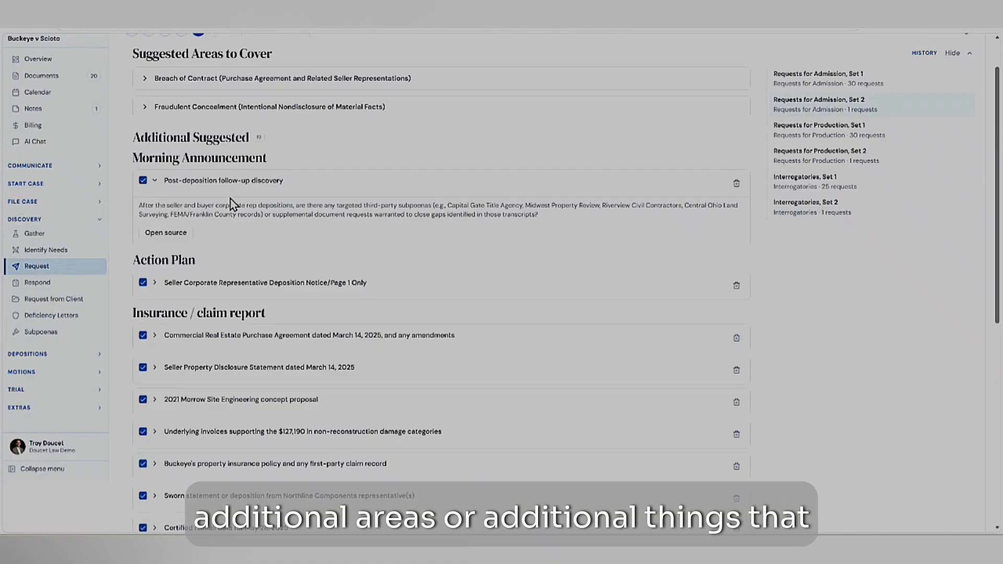
pyautogui.click(164, 184)
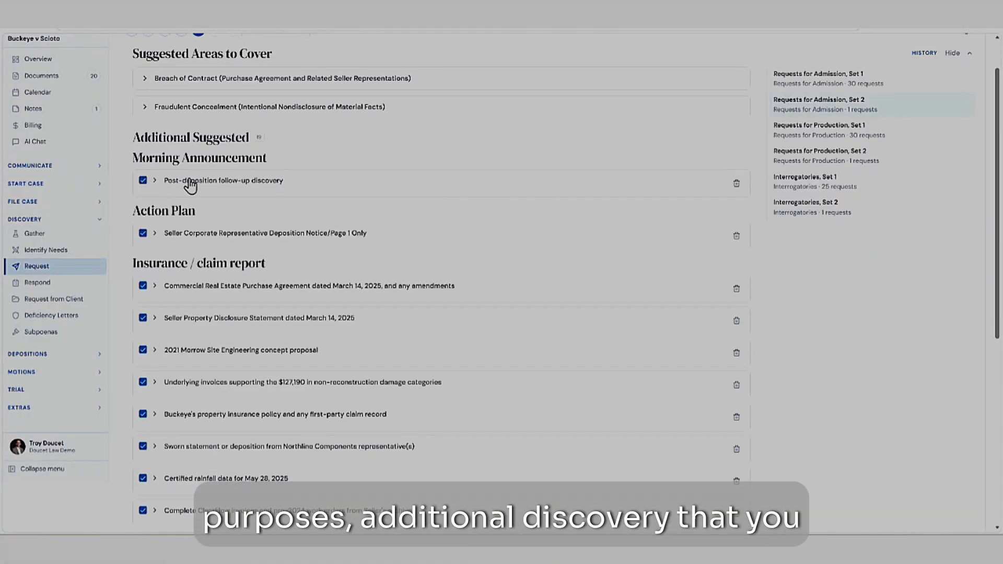
pyautogui.click(190, 183)
pyautogui.click(191, 183)
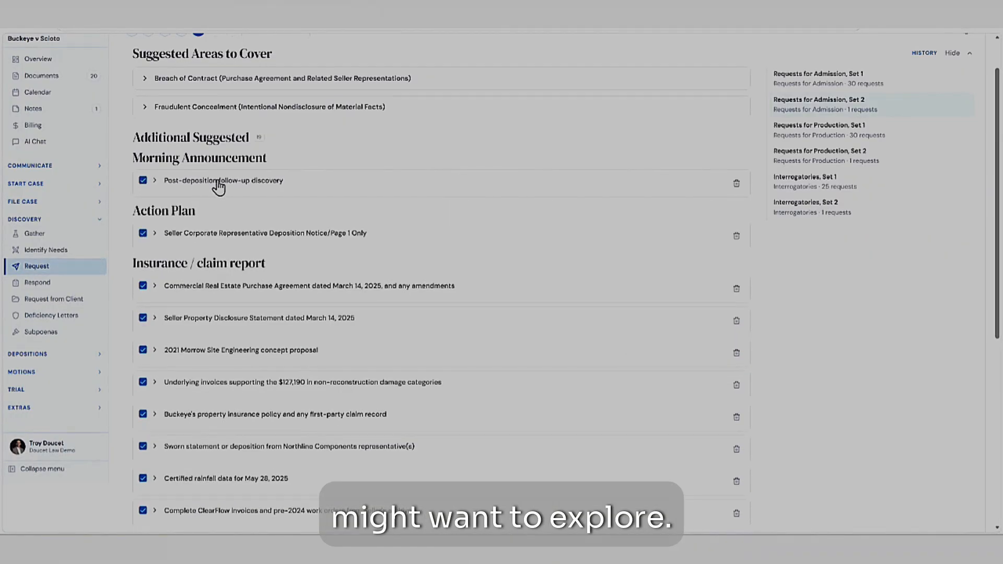
# - Examine the Insurance / claim report suggestions, including the details for the EnviroSource Phase I report and the complete civil/grading/stormwater plans
pyautogui.scroll(-4, 249, 219)
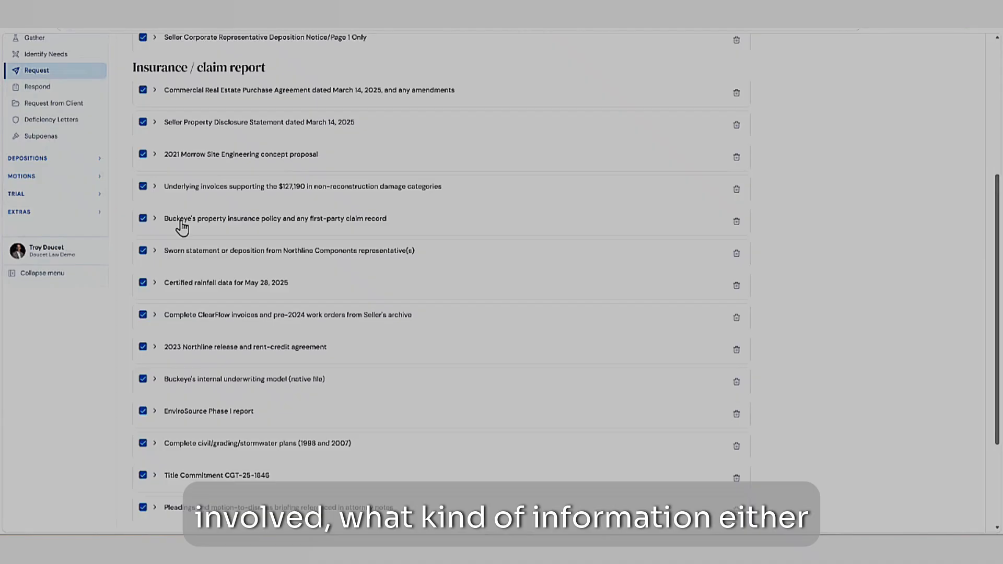
pyautogui.scroll(-3, 188, 214)
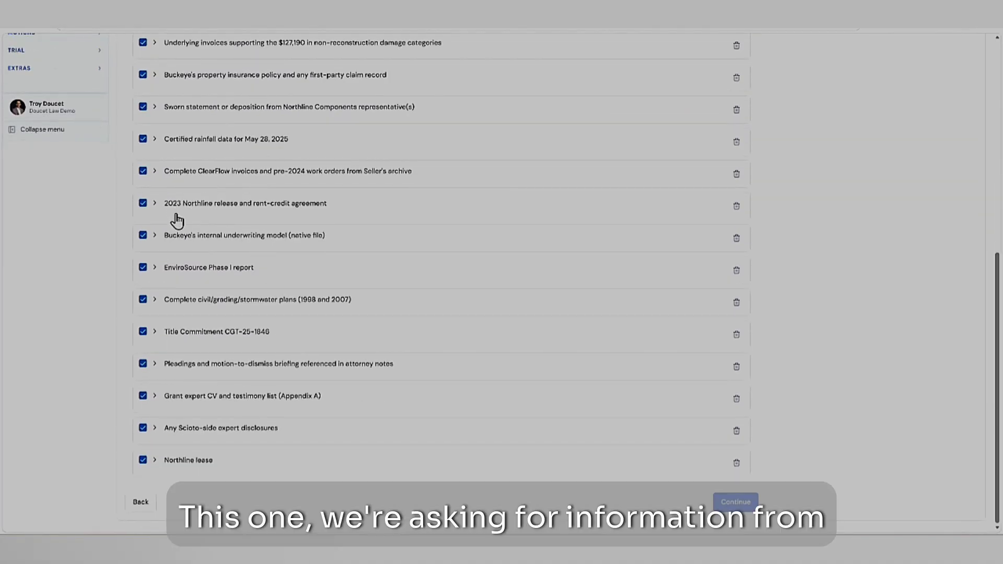
pyautogui.click(188, 272)
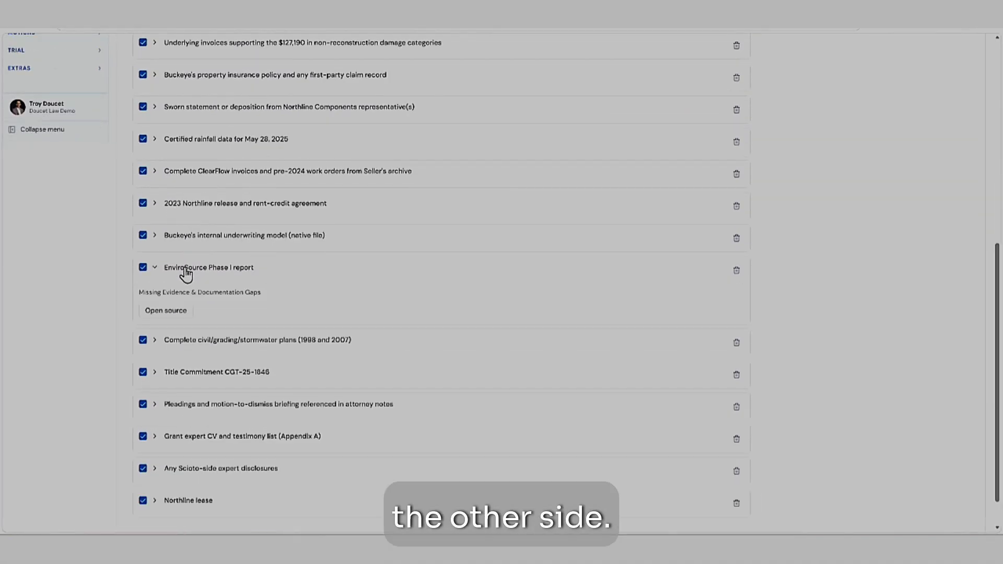
pyautogui.click(194, 345)
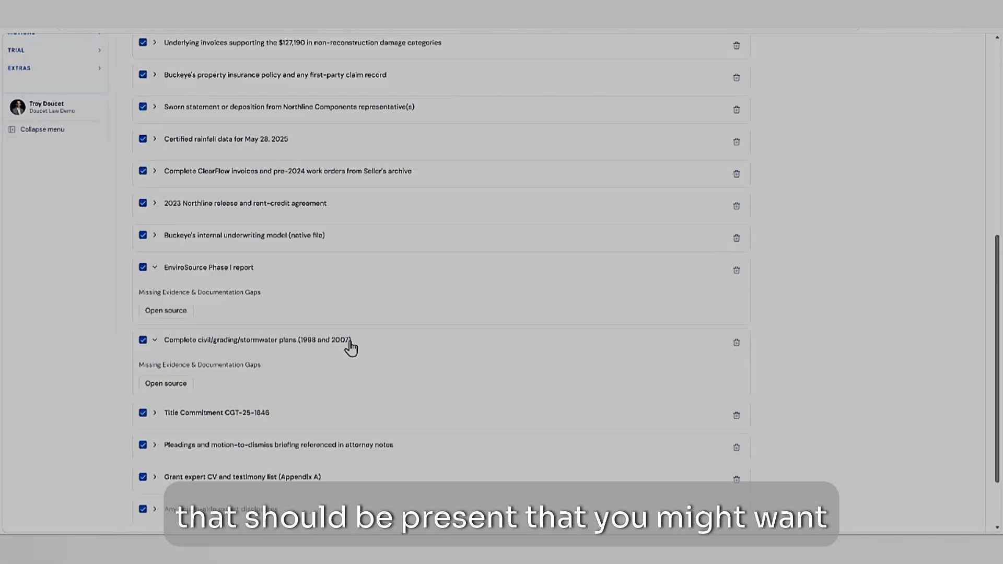
pyautogui.scroll(1, 218, 209)
pyautogui.scroll(3, 218, 221)
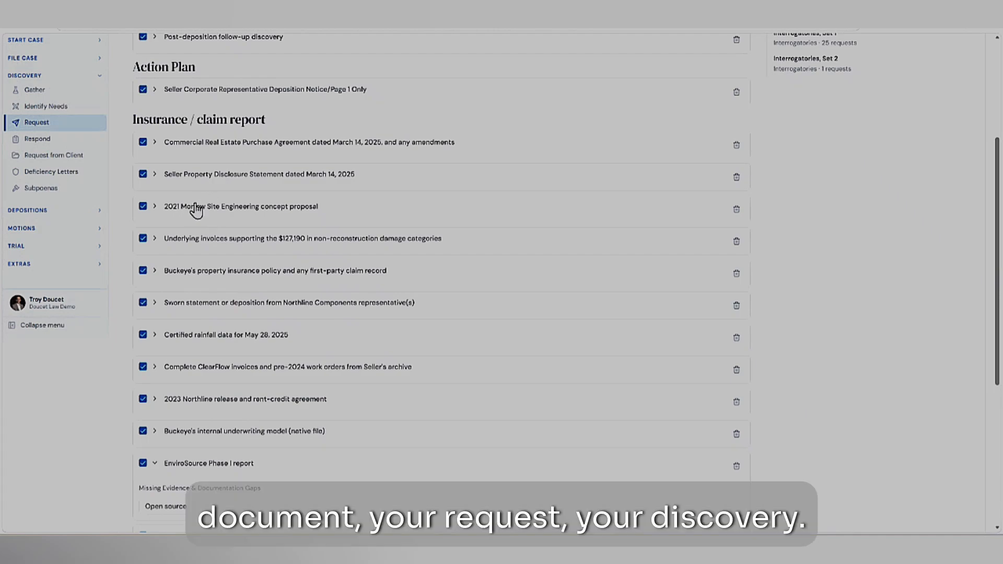
pyautogui.scroll(-5, 196, 212)
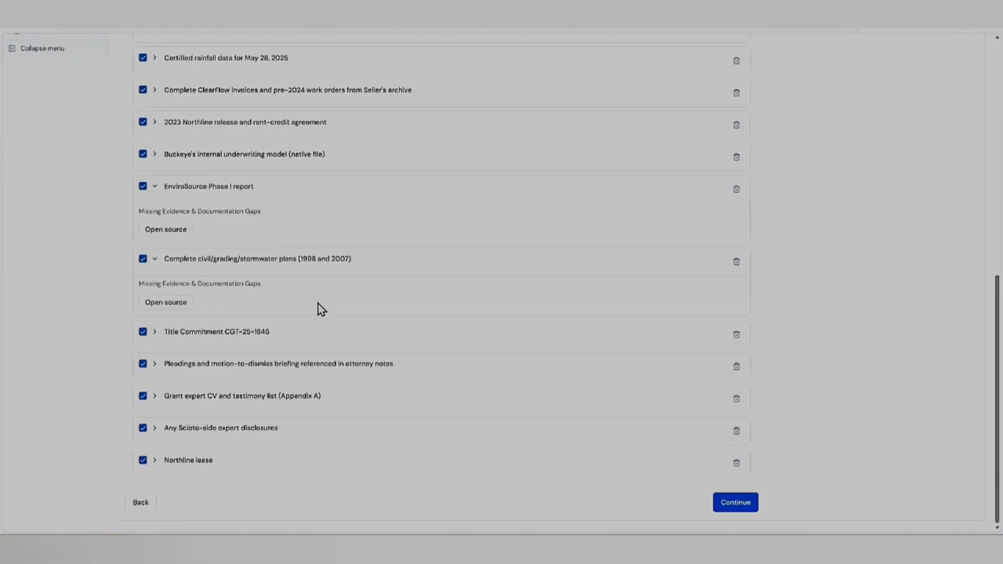
# - Open the Case Evaluation for the Buckeye v Scioto matter
pyautogui.scroll(9, 316, 304)
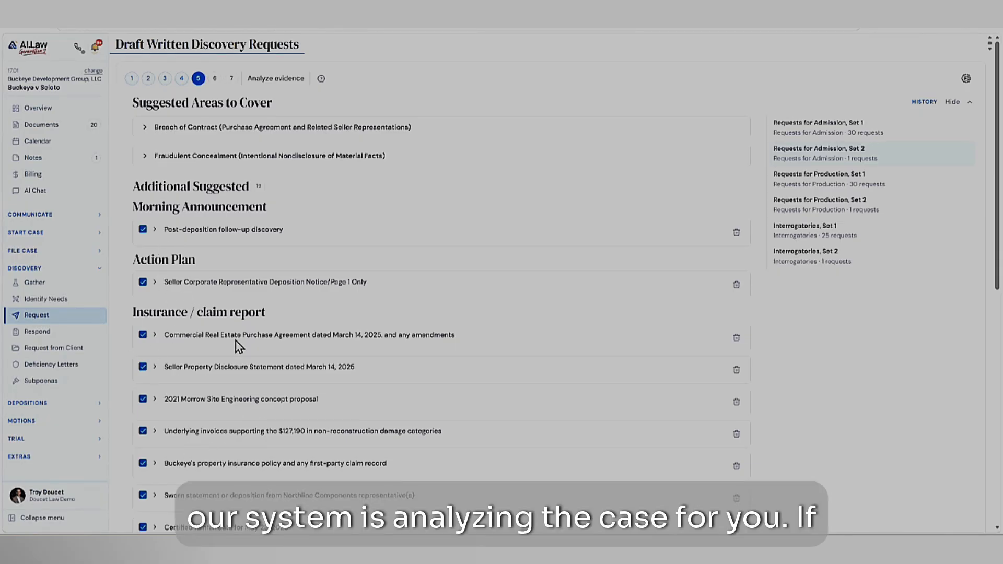
pyautogui.click(19, 234)
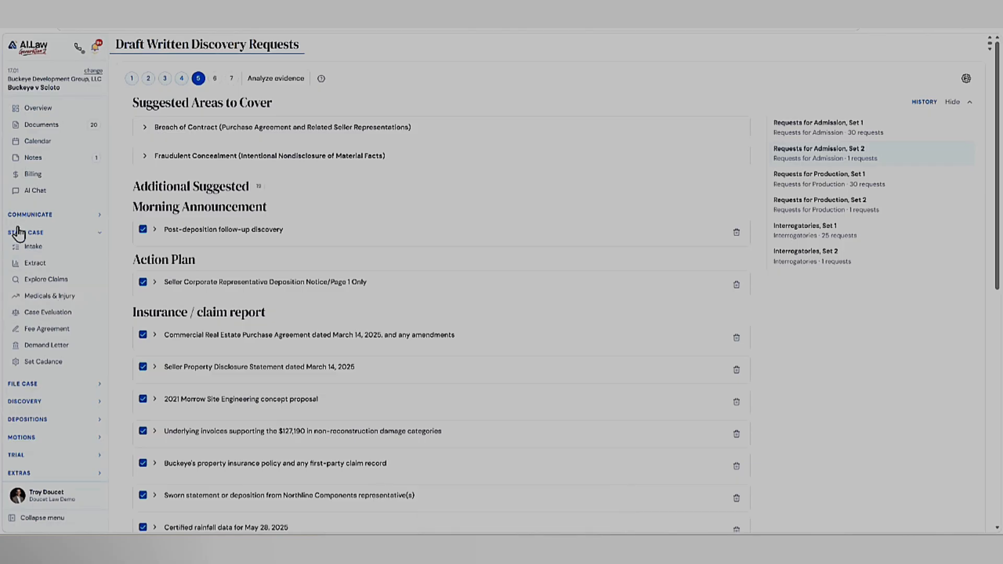
pyautogui.click(36, 312)
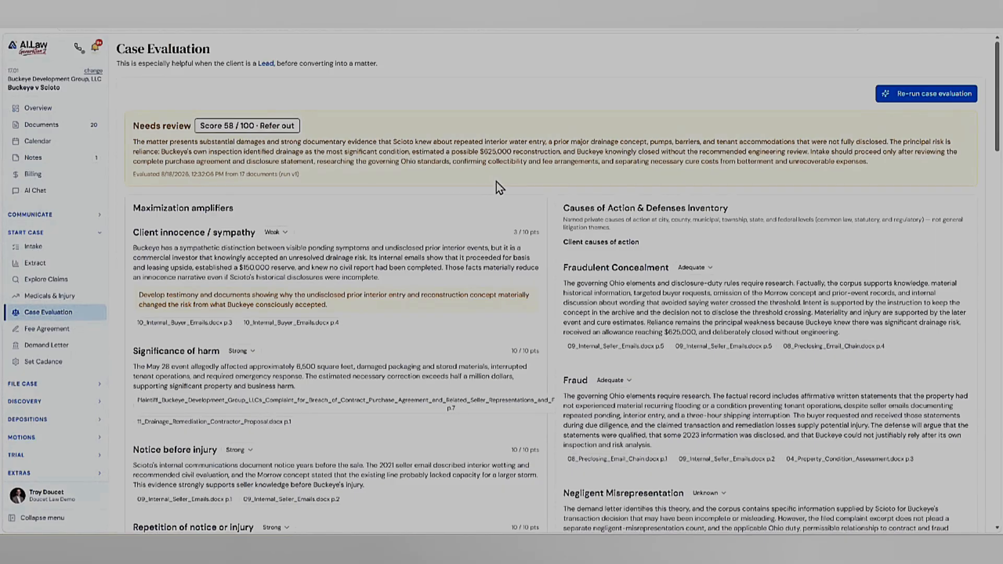
# - Look over the Case Evaluation and open the War Room view of the matter's identified discovery needs
pyautogui.scroll(-2, 526, 164)
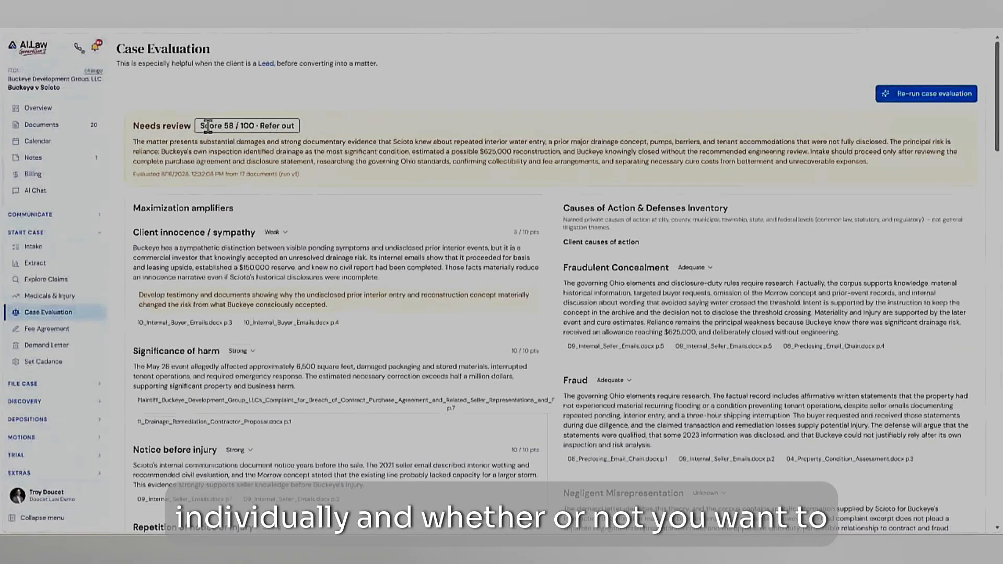
pyautogui.scroll(-15, 355, 262)
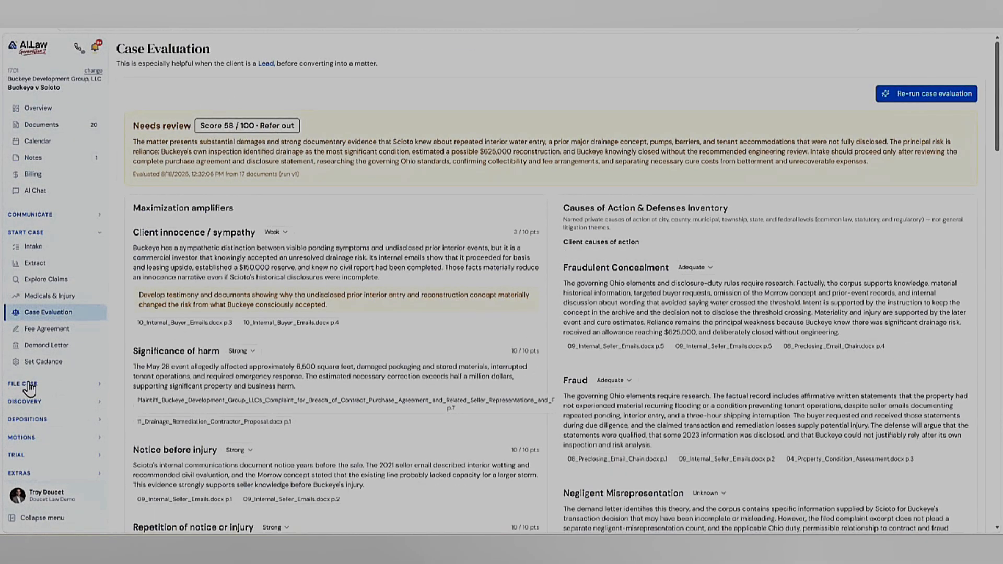
pyautogui.click(25, 401)
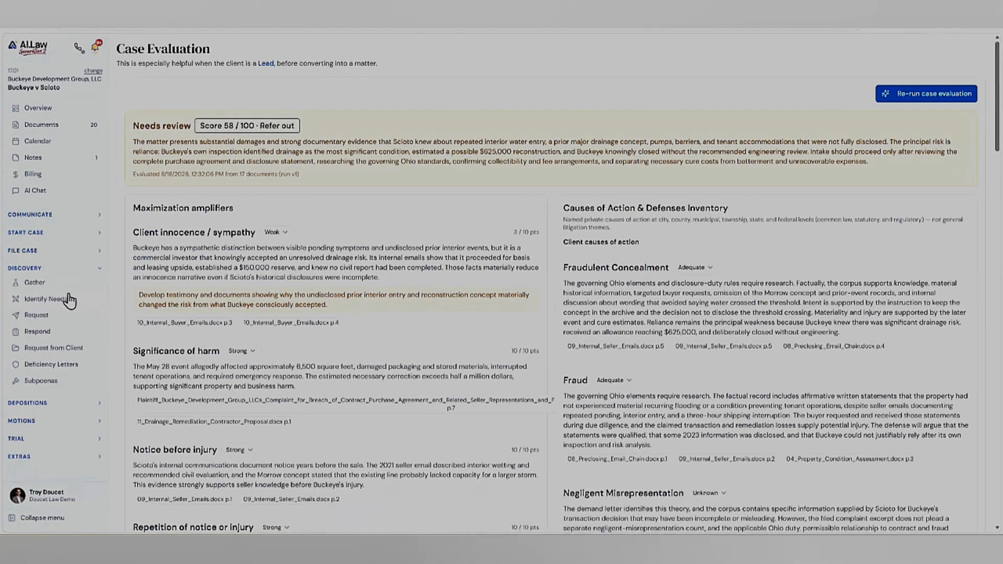
pyautogui.click(46, 300)
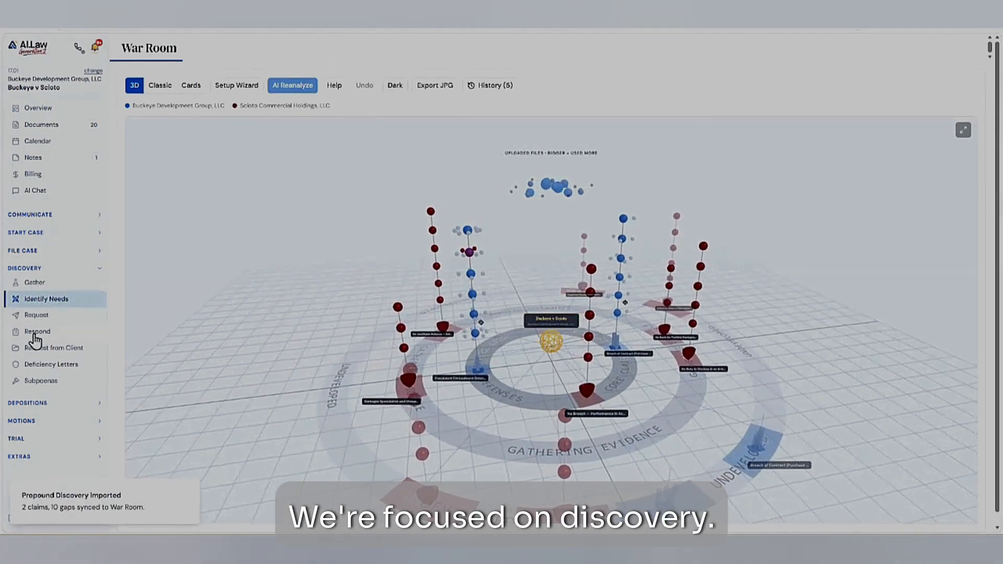
# - Return to the written discovery requests and go through the suggested areas to cover, keeping all of them selected
pyautogui.click(43, 317)
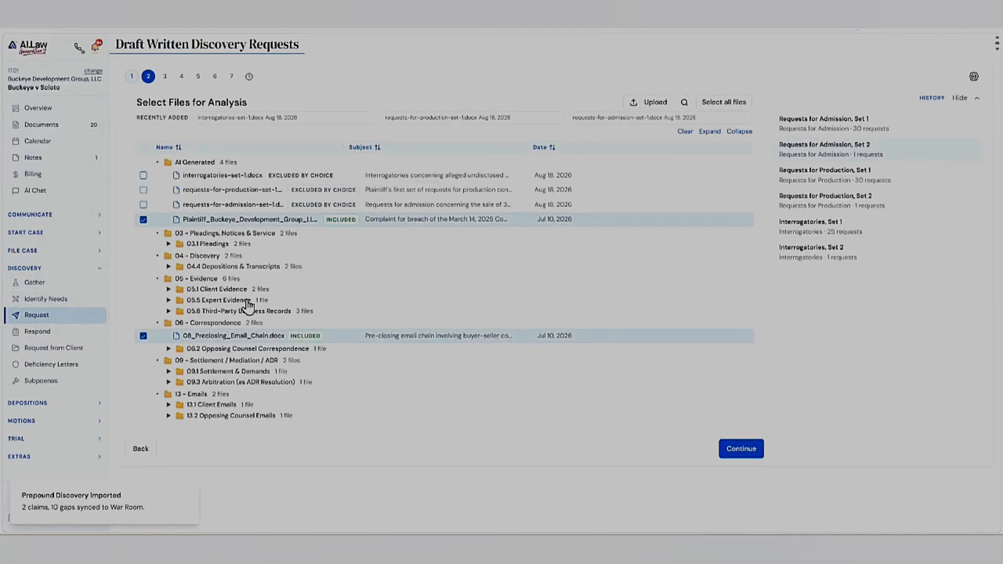
pyautogui.click(167, 78)
pyautogui.click(181, 77)
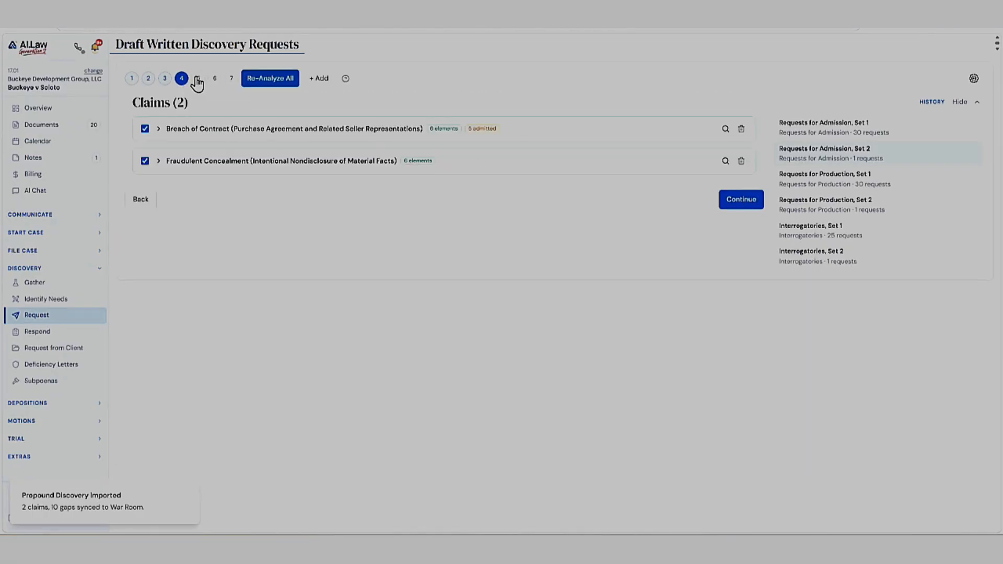
pyautogui.click(198, 78)
pyautogui.scroll(-5, 331, 307)
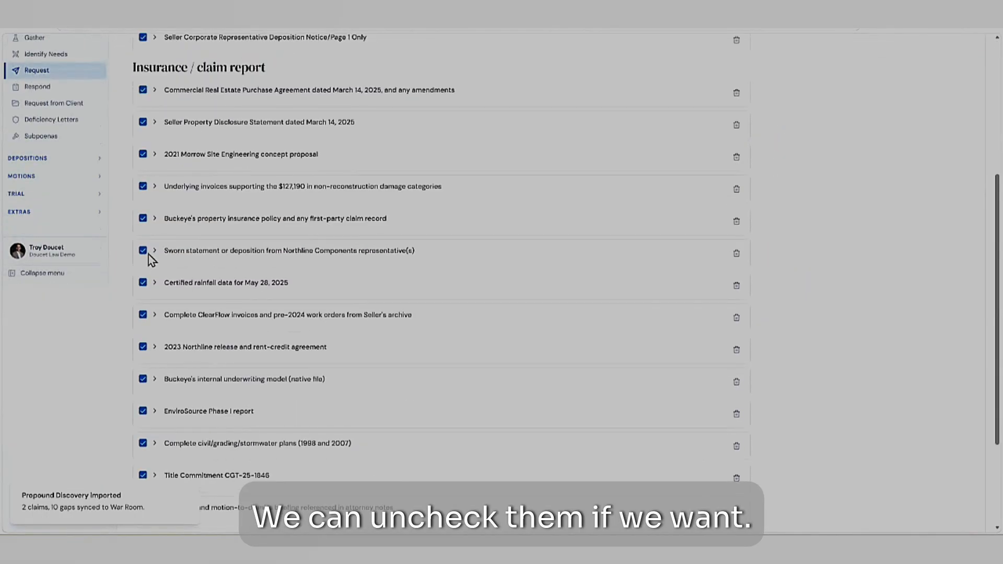
pyautogui.scroll(-3, 750, 339)
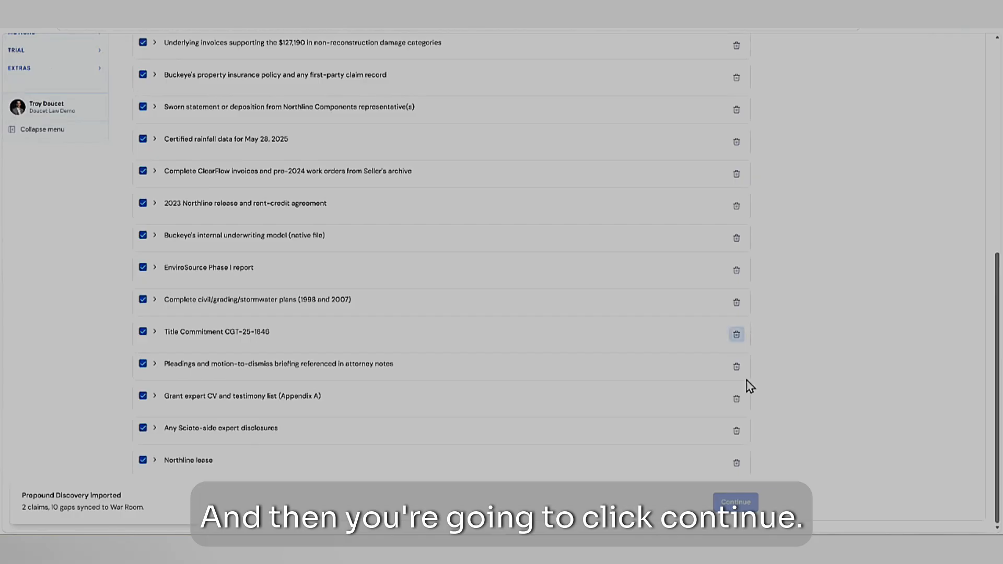
# - Proceed to the drafting stage and have AI draft 30 requests for admission
pyautogui.click(737, 502)
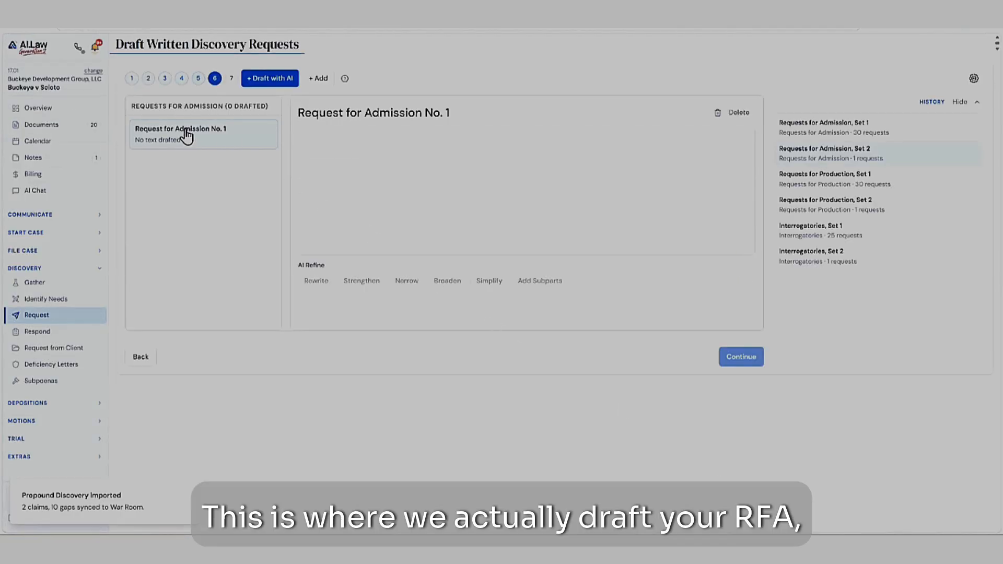
pyautogui.click(269, 80)
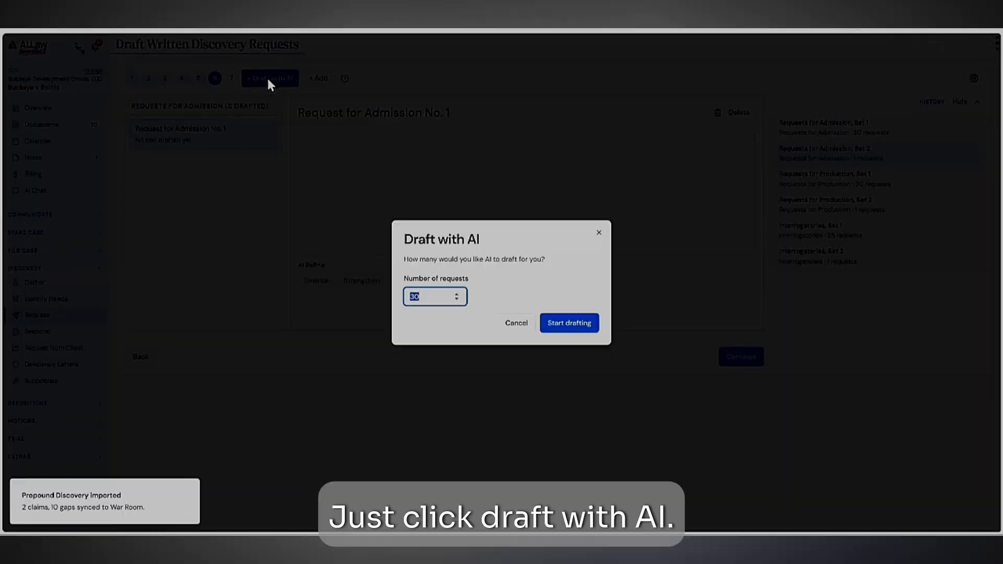
pyautogui.click(569, 324)
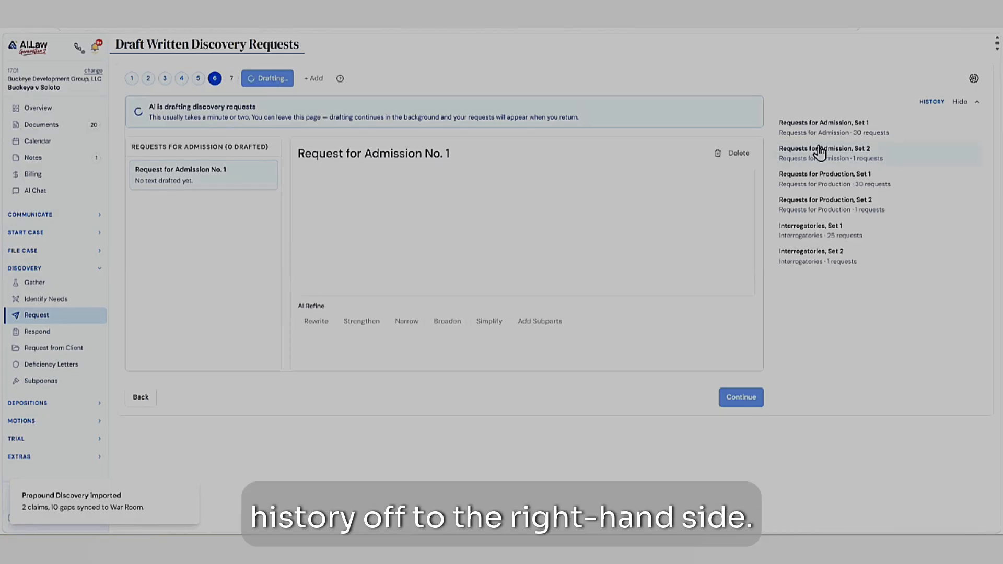
# - Open the drafted Requests for Admission, Set 1 and read Requests No. 1 to 3
pyautogui.click(813, 126)
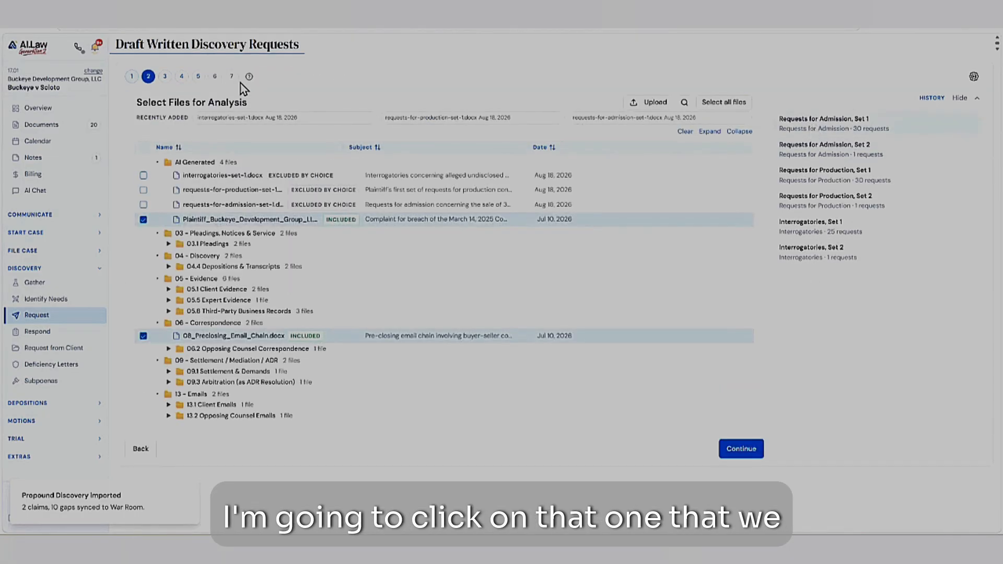
pyautogui.click(214, 78)
pyautogui.click(800, 126)
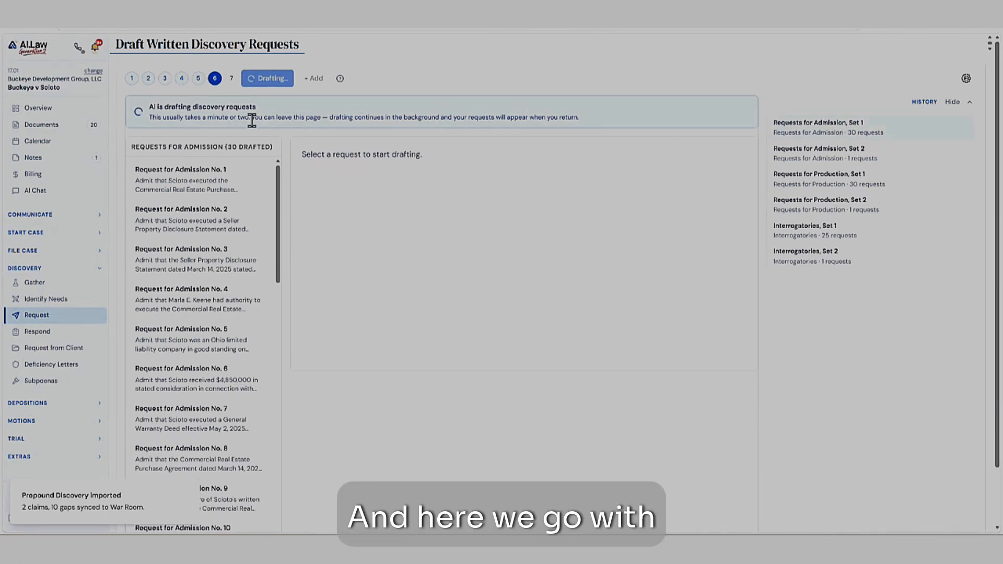
pyautogui.click(176, 183)
pyautogui.click(184, 226)
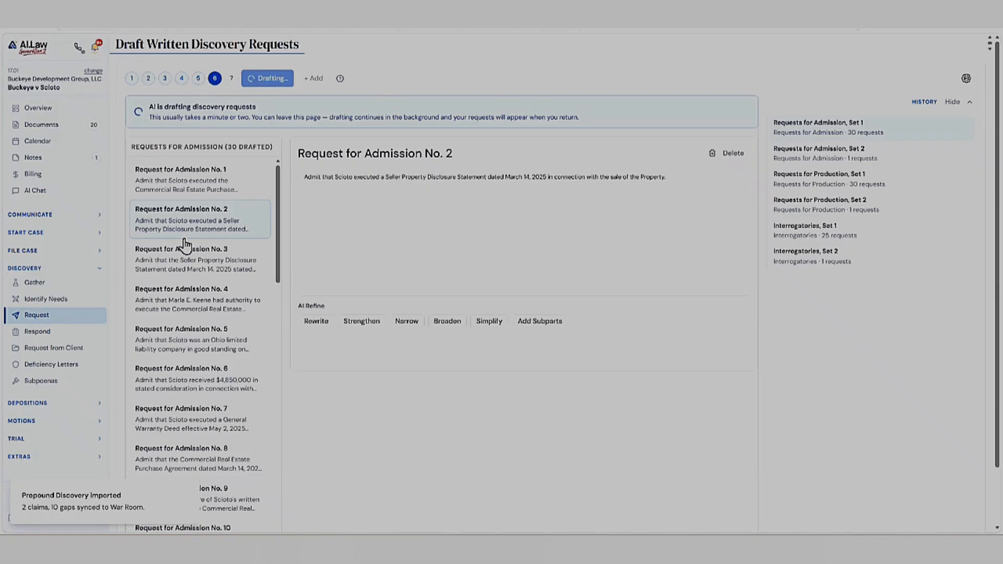
pyautogui.click(174, 183)
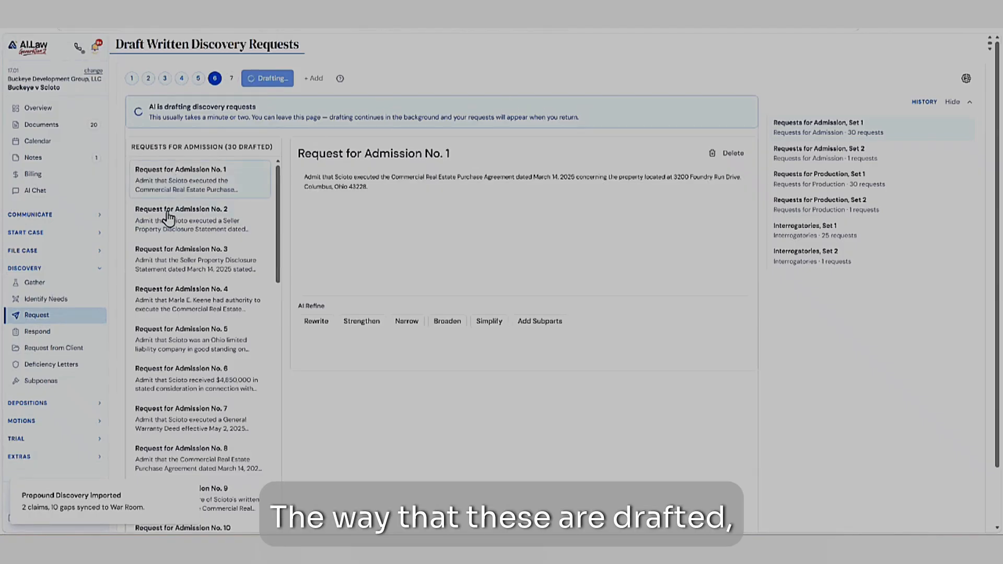
pyautogui.click(177, 268)
pyautogui.scroll(-1, 184, 290)
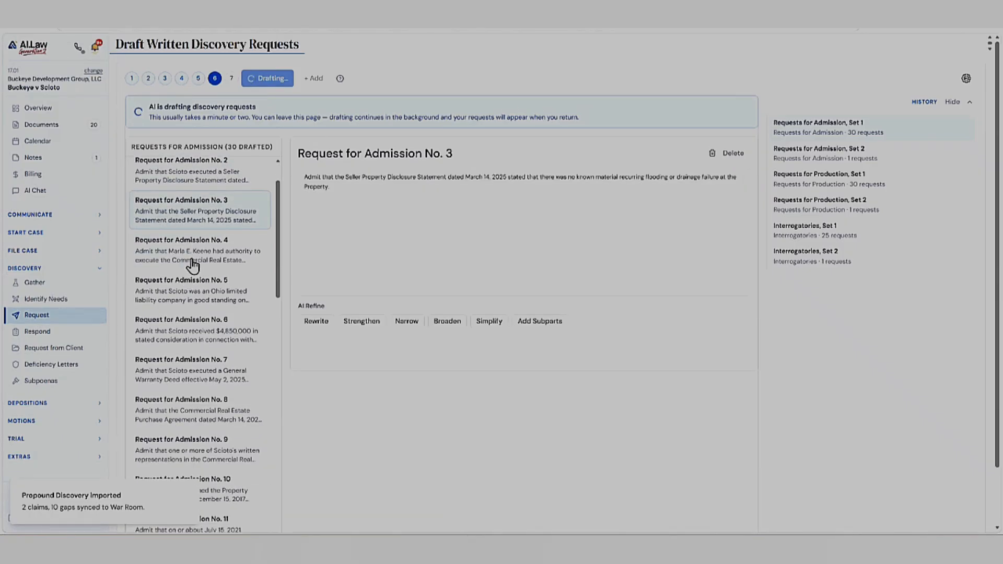
pyautogui.scroll(1, 191, 262)
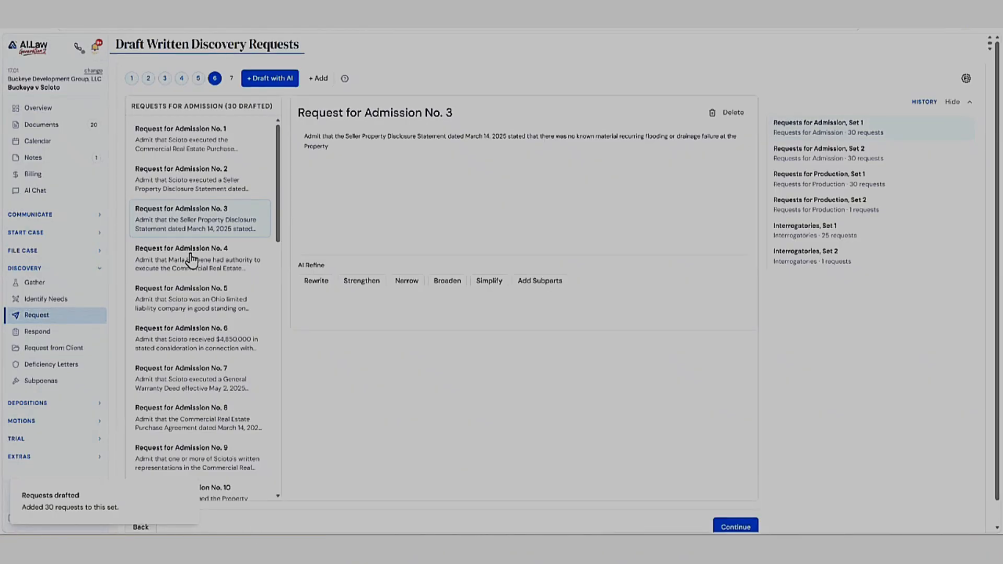
# - Read Request for Admission No. 1 and Requests No. 5 to 9 in Set 1
pyautogui.click(207, 154)
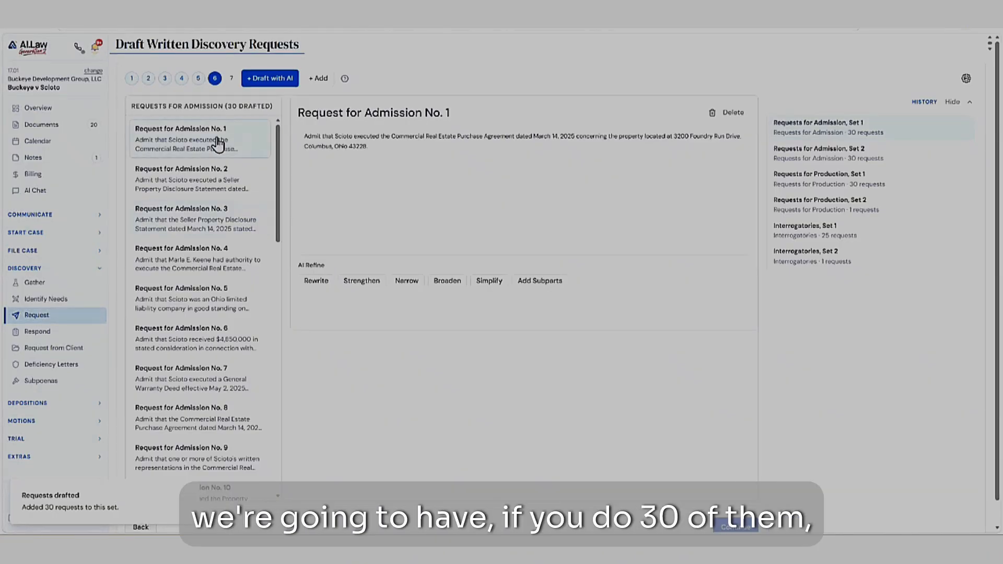
pyautogui.scroll(-1, 199, 204)
pyautogui.click(188, 257)
pyautogui.click(184, 295)
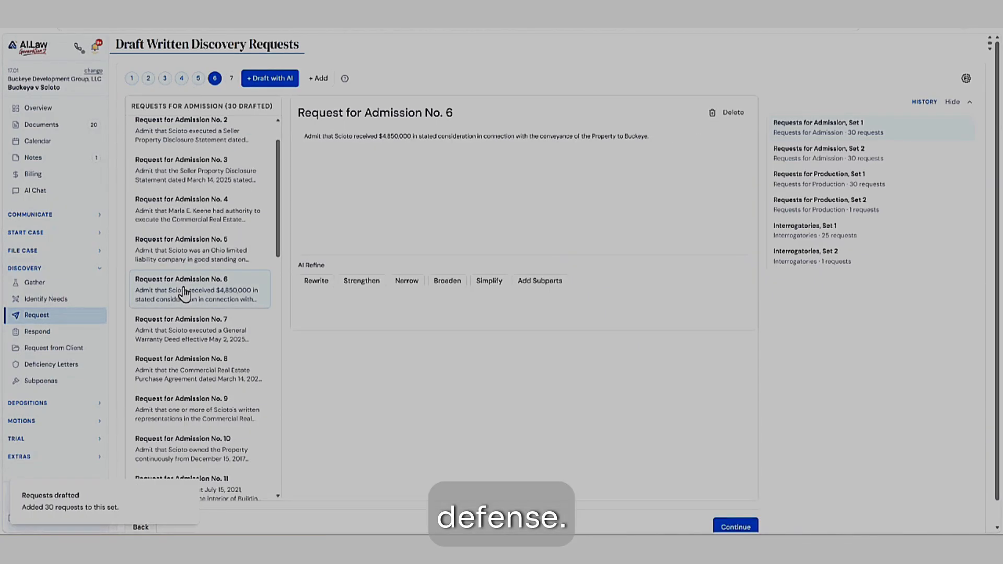
pyautogui.scroll(-1, 184, 291)
pyautogui.click(181, 287)
pyautogui.click(182, 317)
pyautogui.click(183, 361)
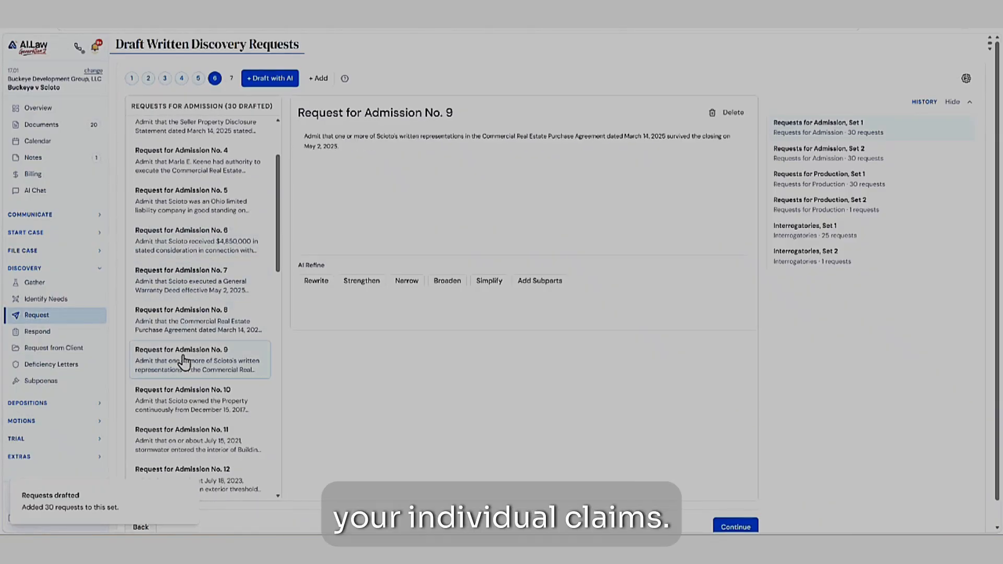
# - Go back over the basic Requests for Admission No. 5, 4, 1, 2 and 3
pyautogui.click(188, 196)
pyautogui.click(184, 171)
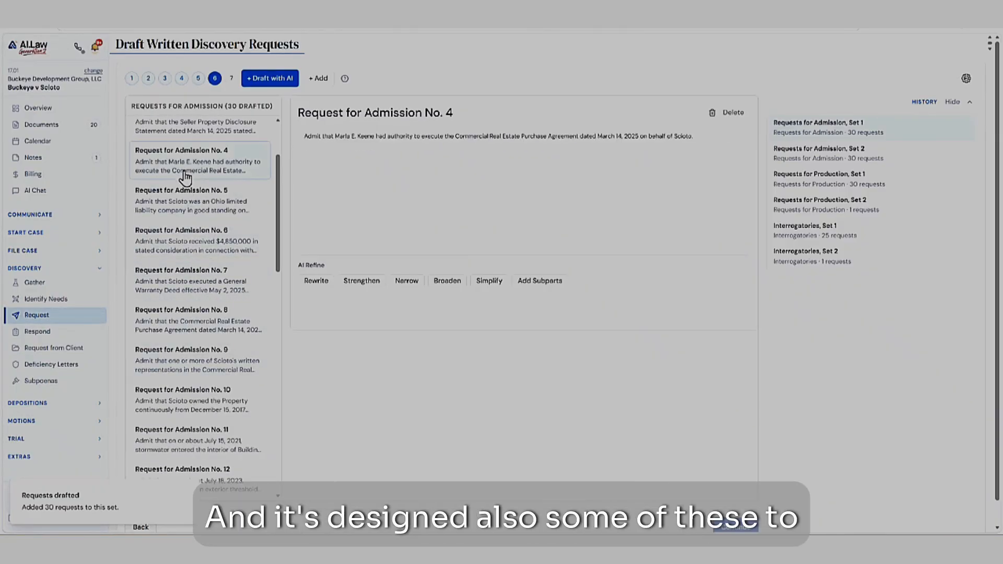
pyautogui.scroll(2, 188, 194)
pyautogui.click(180, 151)
pyautogui.click(180, 183)
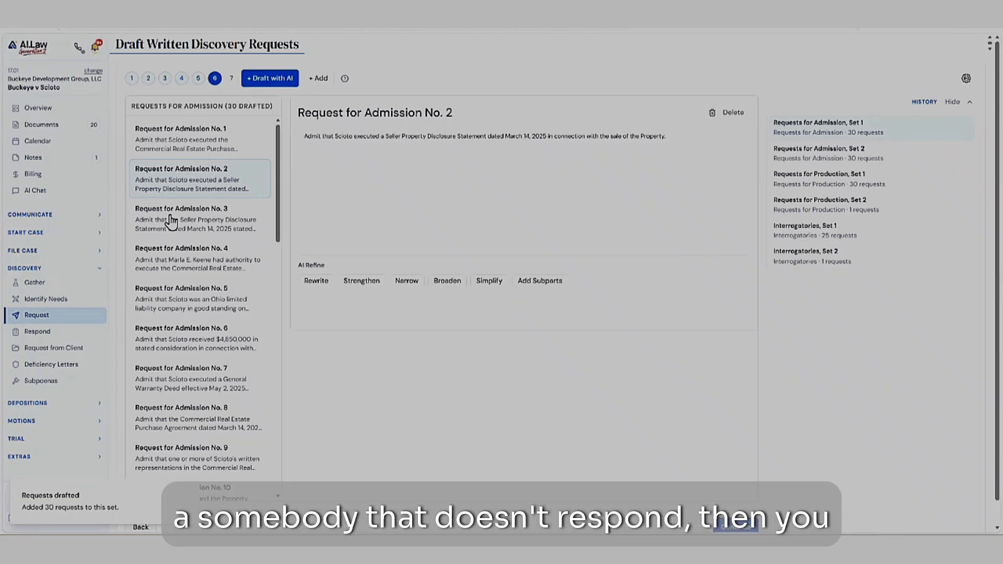
pyautogui.click(171, 222)
# - Examine Requests for Admission No. 12 to 15 and the wording of No. 25
pyautogui.scroll(-3, 177, 230)
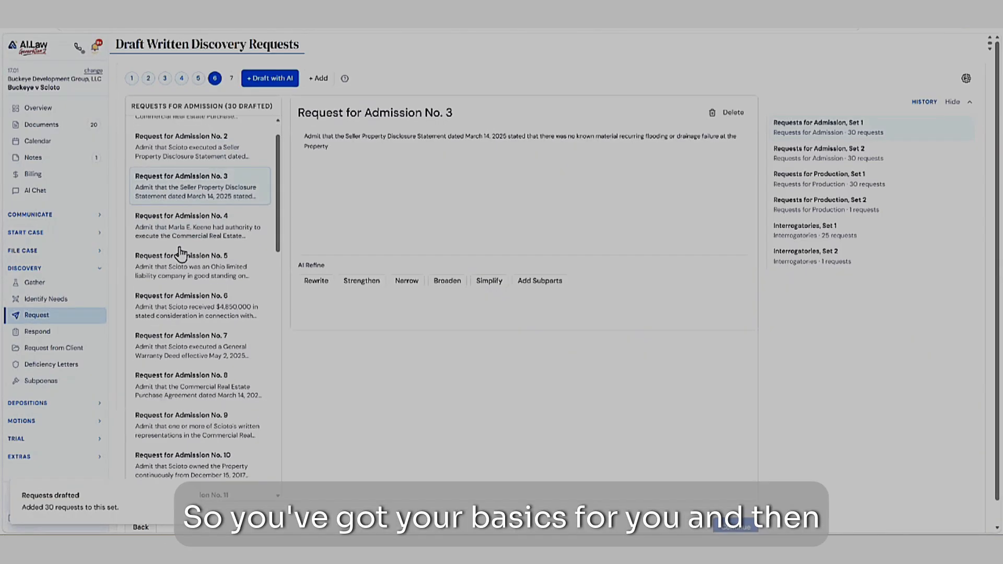
pyautogui.scroll(-3, 178, 250)
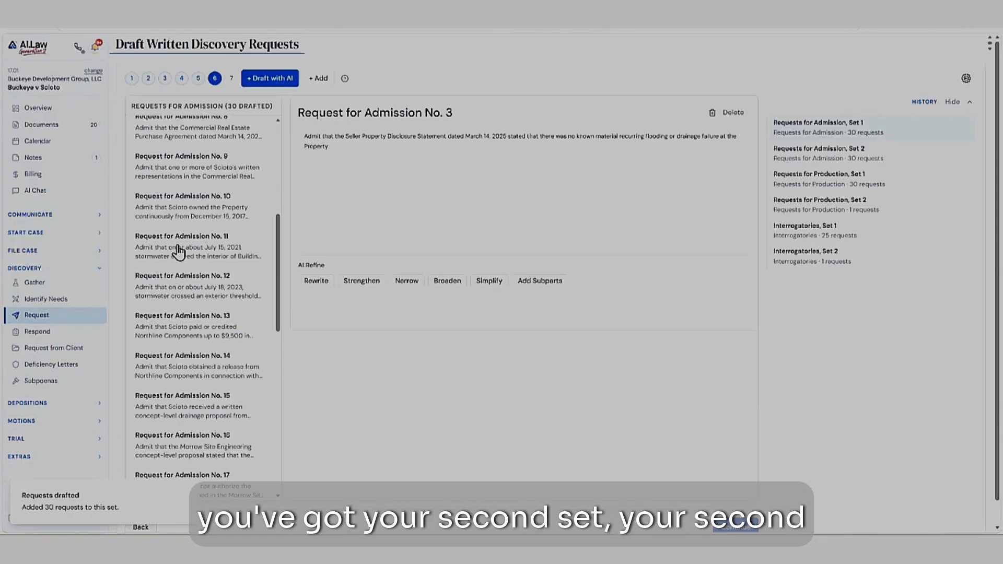
pyautogui.click(175, 285)
pyautogui.click(173, 325)
pyautogui.scroll(-2, 175, 292)
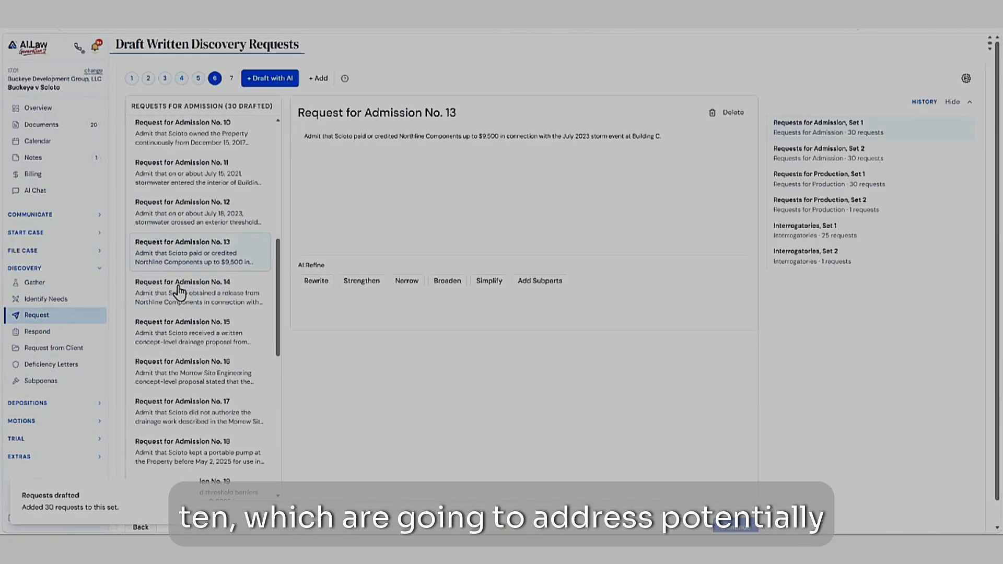
pyautogui.click(180, 278)
pyautogui.click(187, 312)
pyautogui.scroll(-9, 182, 319)
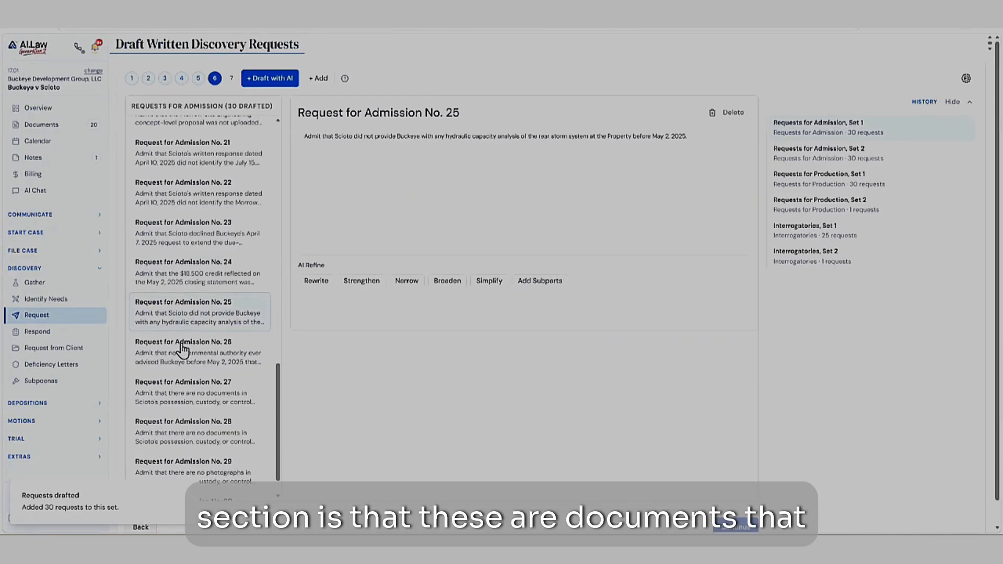
pyautogui.scroll(-1, 183, 351)
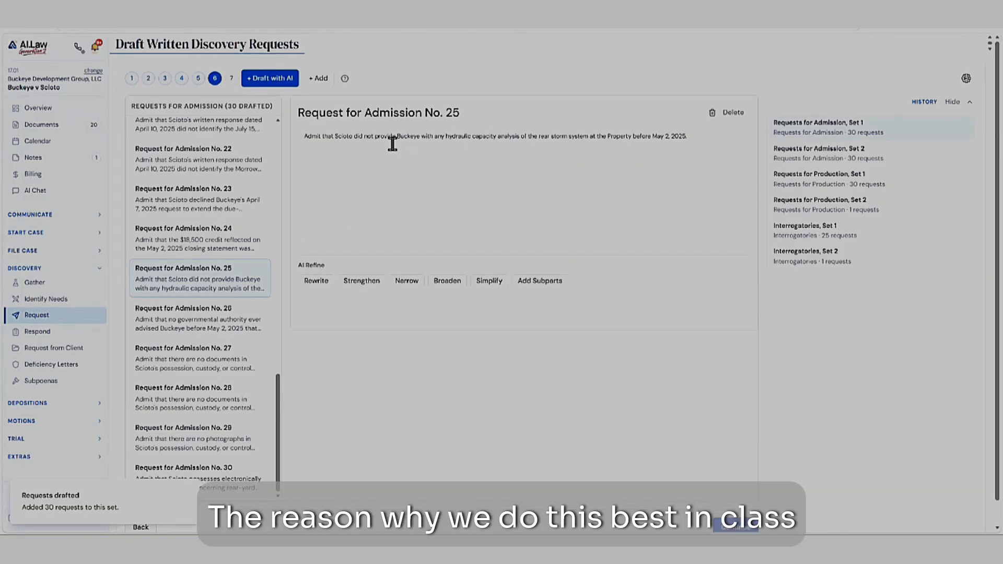
pyautogui.moveTo(367, 136); pyautogui.dragTo(325, 132)
pyautogui.click(365, 136)
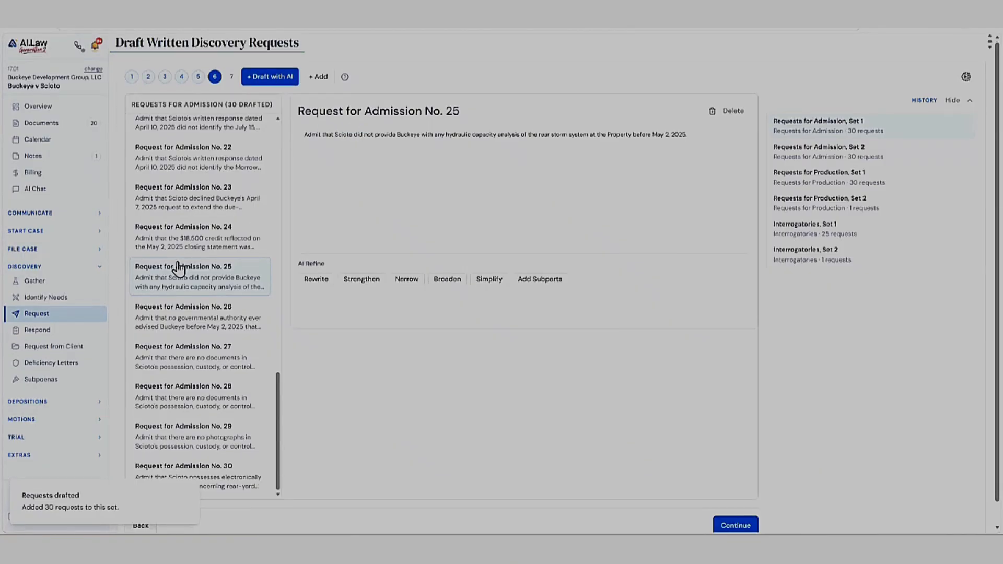
# - Compare Requests for Admission No. 30, 29, 25 and 24, highlighting the wording about photographs in Scioto's possession in No. 29
pyautogui.scroll(-1, 183, 269)
pyautogui.click(172, 457)
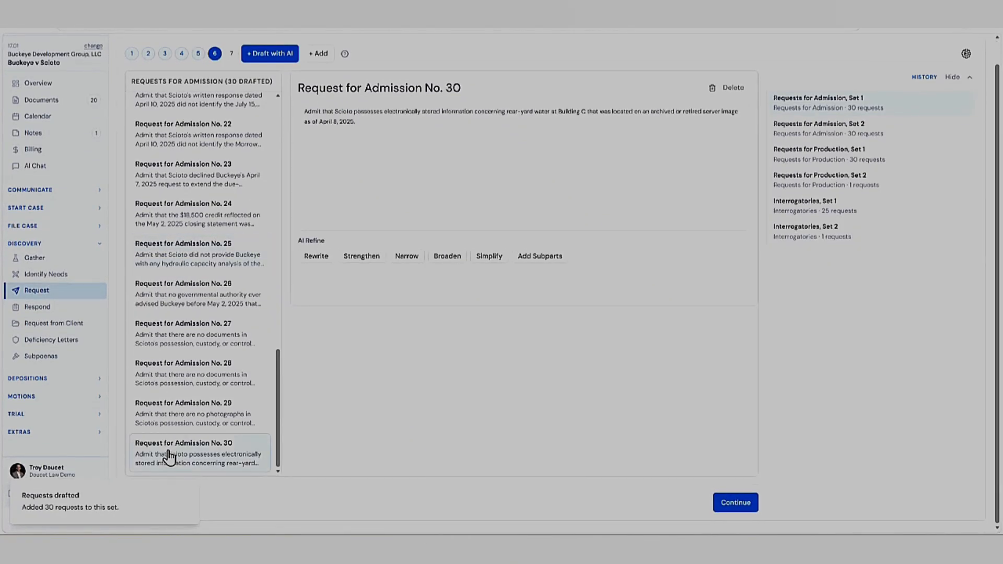
pyautogui.click(176, 420)
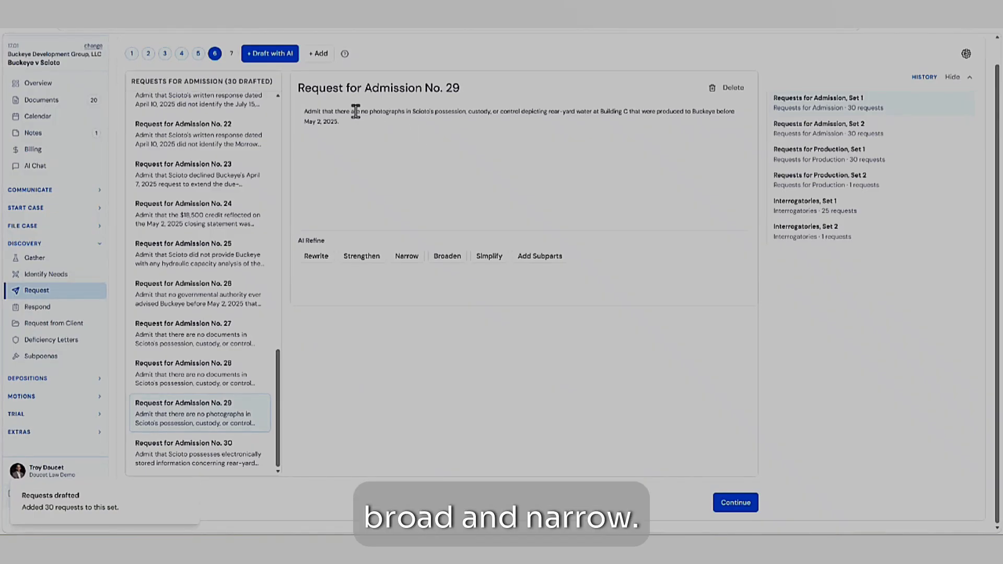
pyautogui.moveTo(361, 112); pyautogui.dragTo(623, 109)
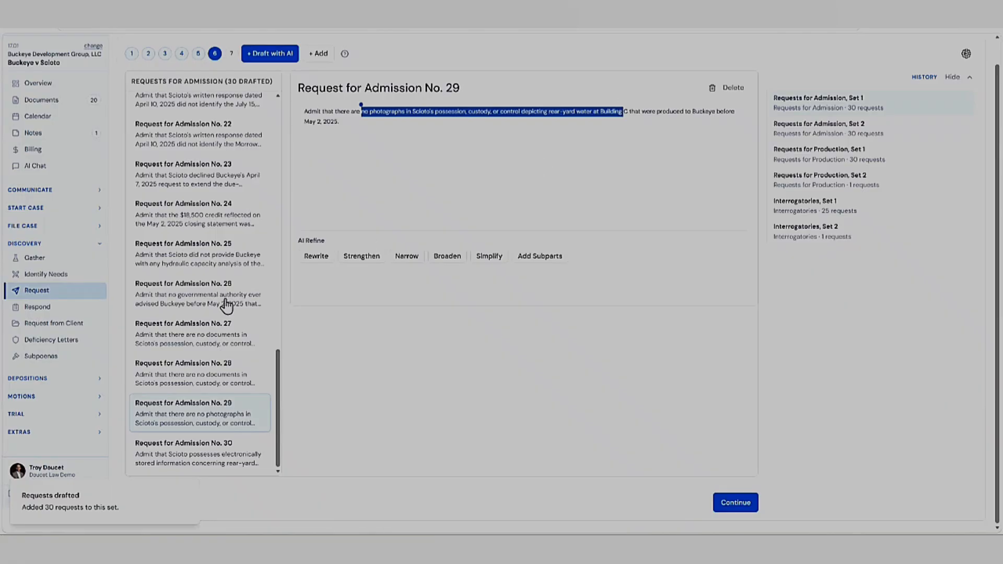
pyautogui.click(176, 252)
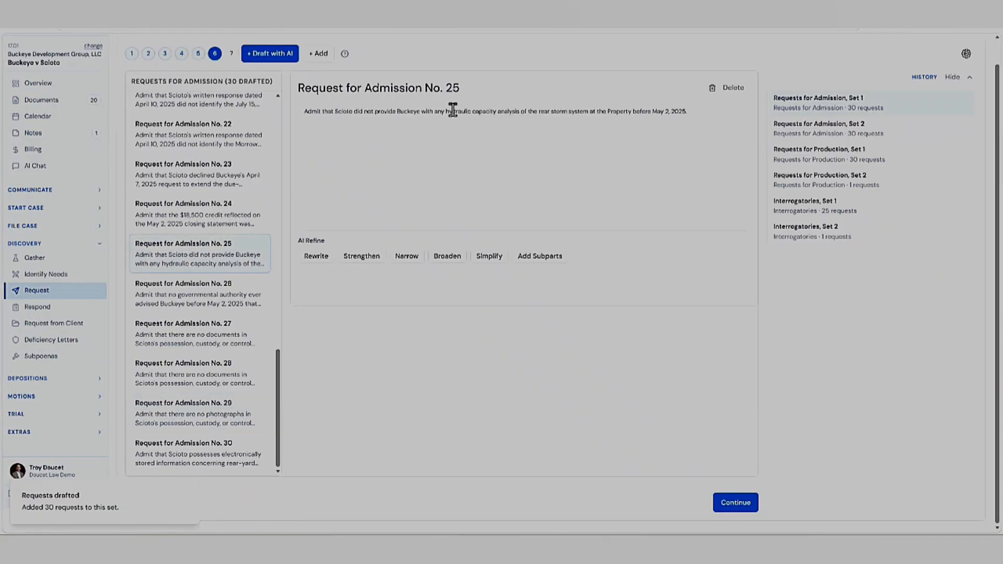
pyautogui.scroll(2, 201, 167)
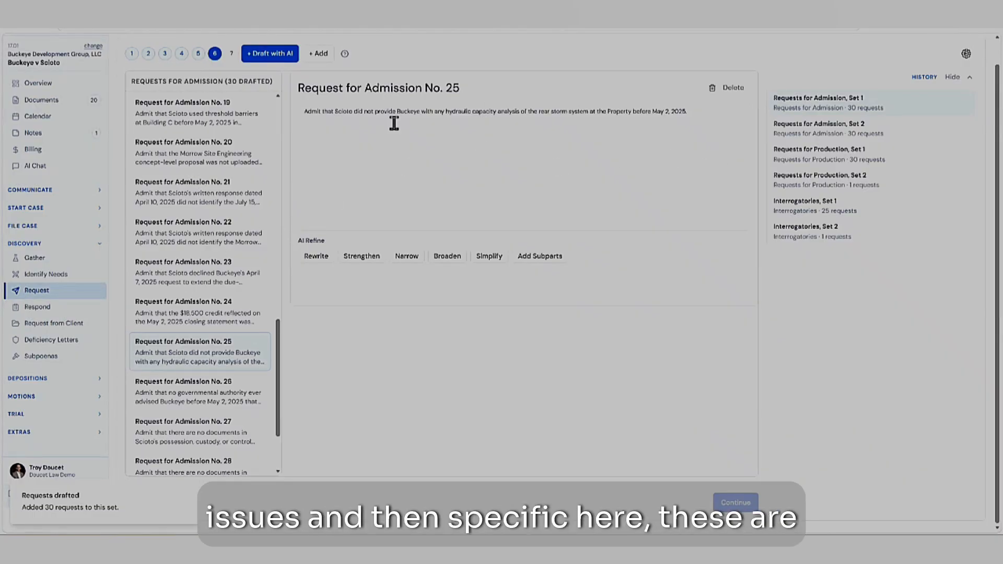
pyautogui.click(194, 313)
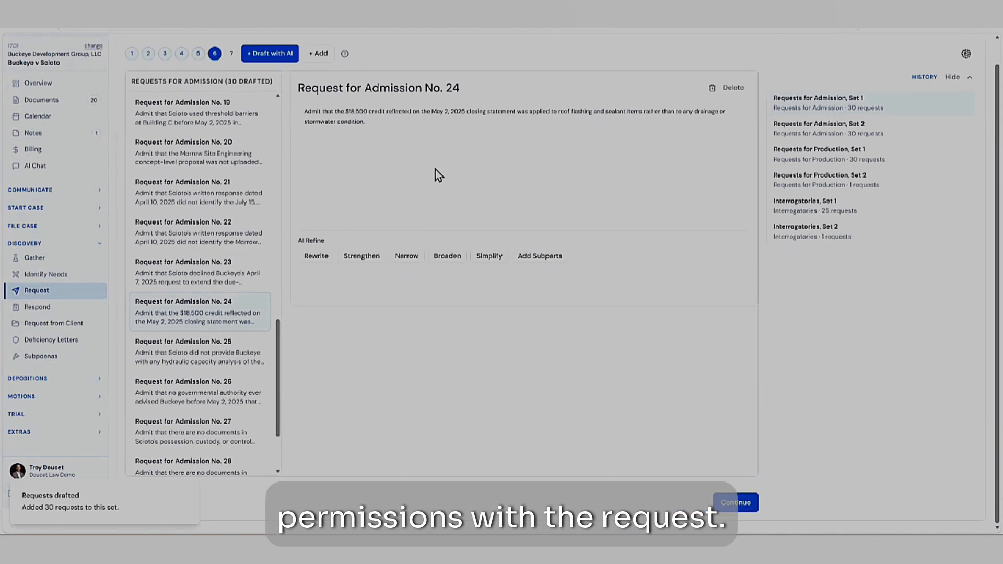
# - Open the drafted requests in Requests for Production, Set 1 and read Request No. 1
pyautogui.click(804, 183)
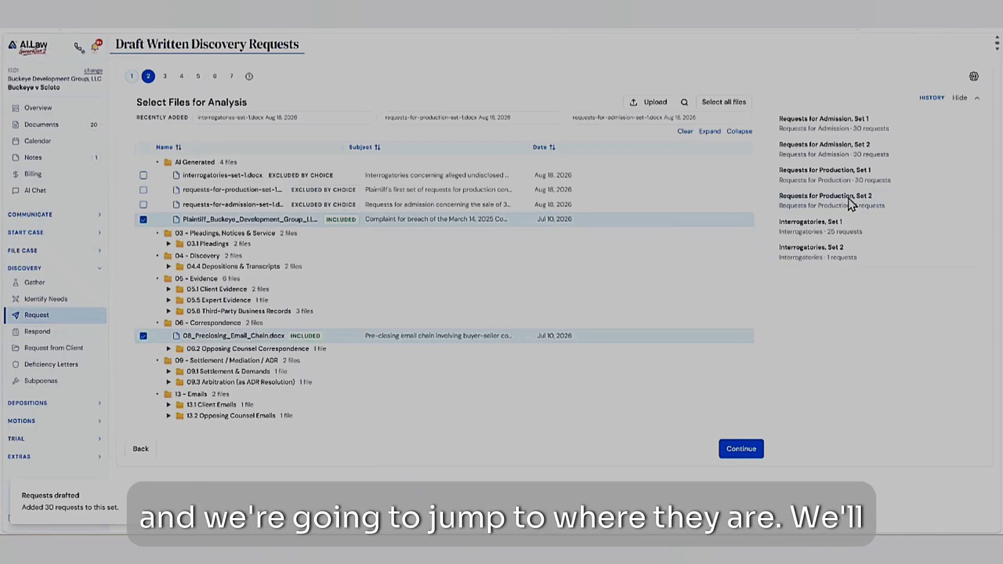
pyautogui.click(215, 78)
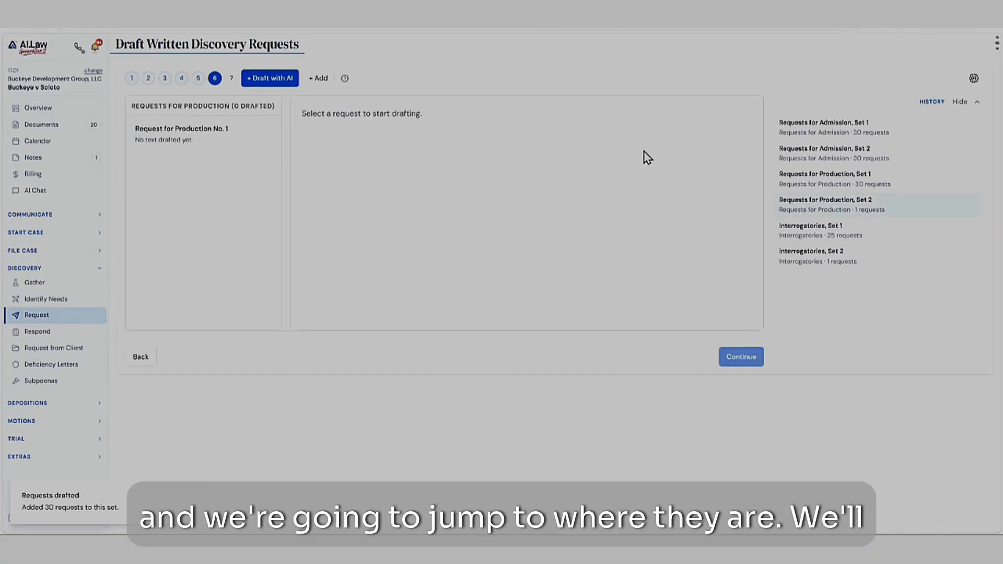
pyautogui.click(857, 180)
pyautogui.click(215, 78)
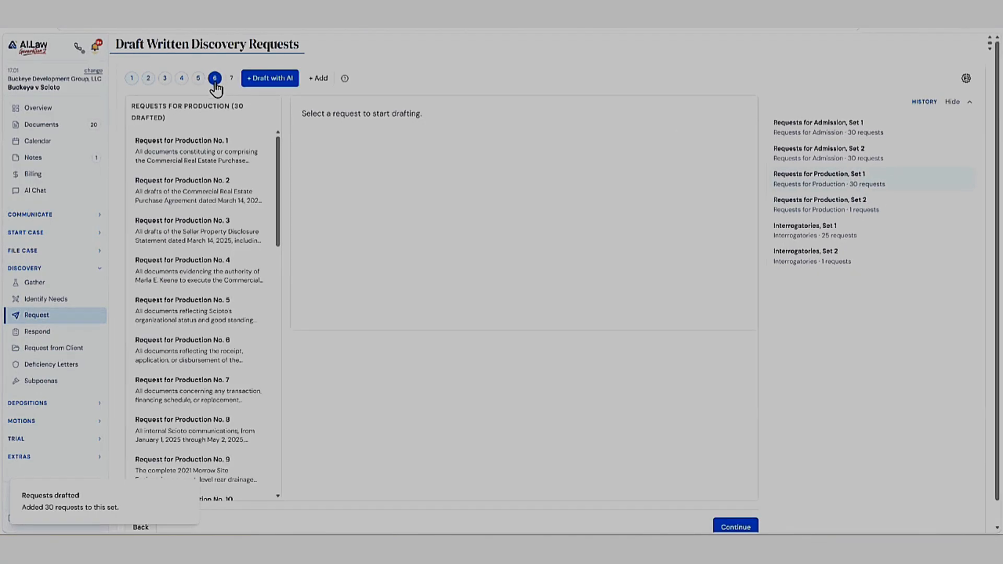
pyautogui.click(171, 158)
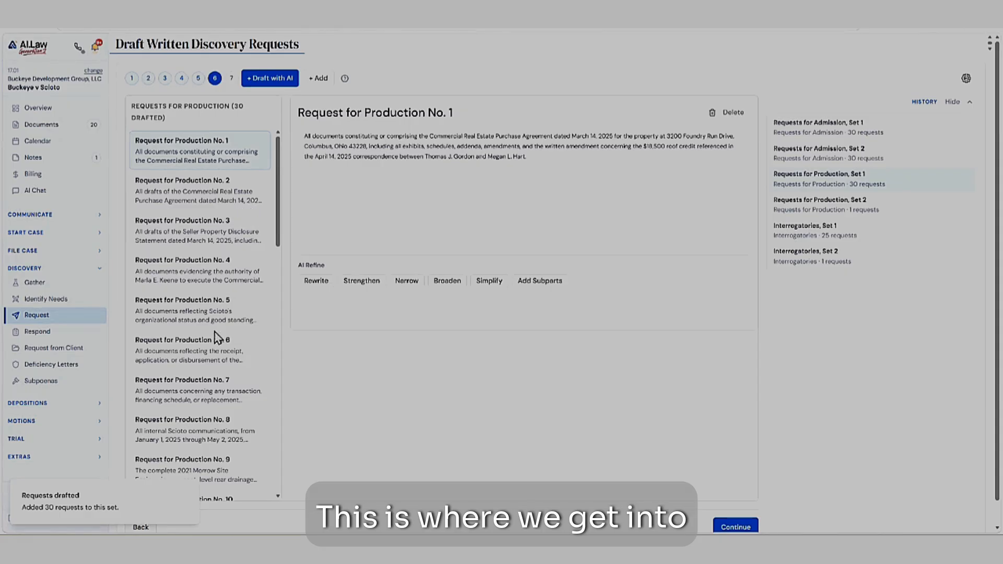
# - Skim the remaining Requests for Production in Set 1, reading No. 18, 19 and 30
pyautogui.scroll(-5, 214, 345)
pyautogui.scroll(-3, 201, 392)
pyautogui.click(190, 444)
pyautogui.scroll(-2, 200, 440)
pyautogui.scroll(-1, 202, 443)
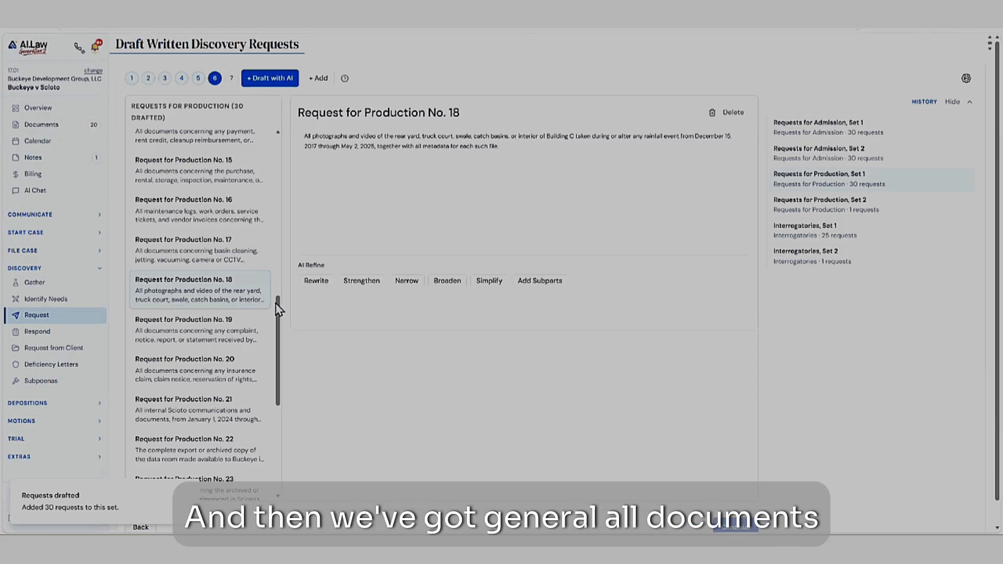
pyautogui.click(196, 342)
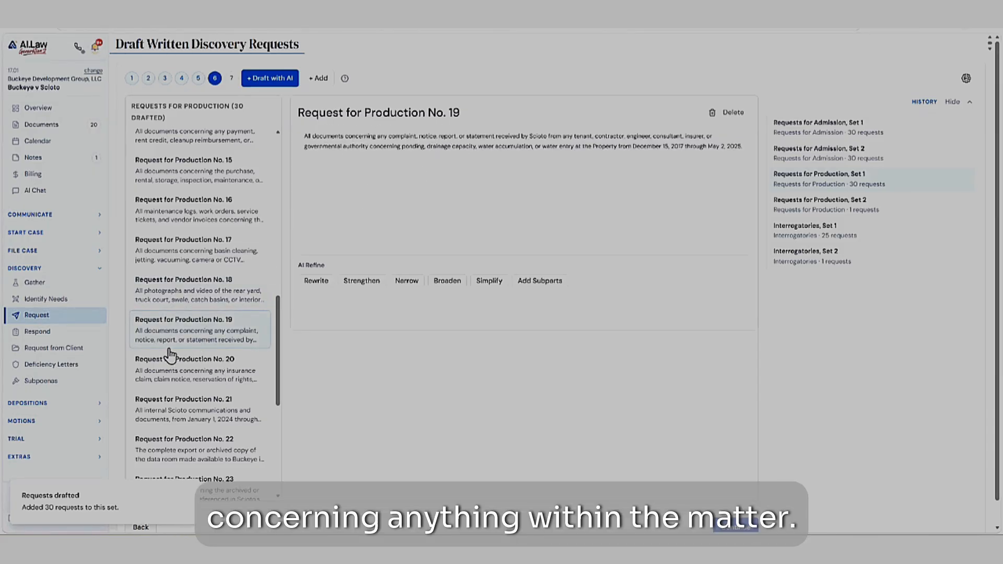
pyautogui.scroll(-5, 167, 352)
pyautogui.scroll(-1, 219, 454)
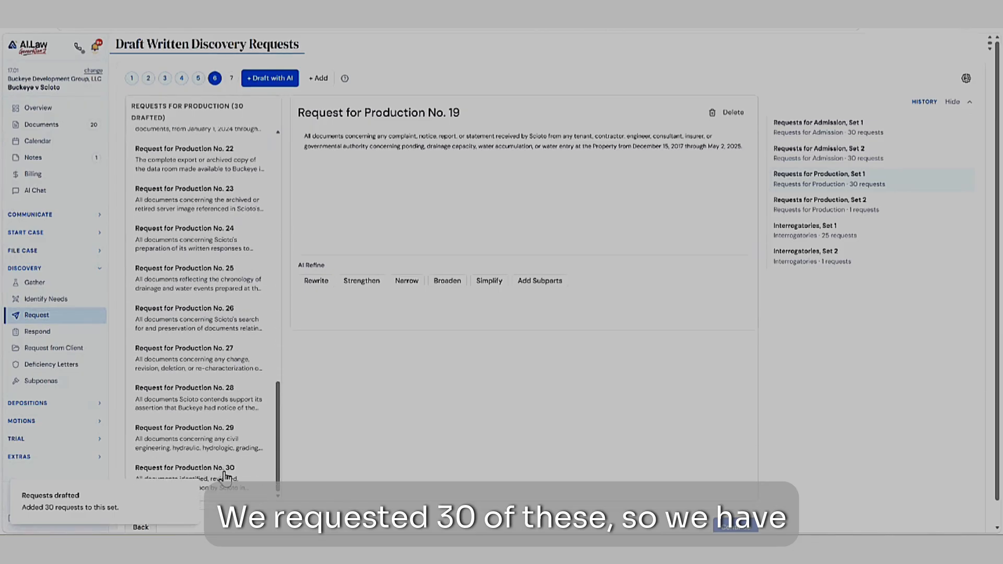
pyautogui.click(223, 477)
pyautogui.scroll(10, 204, 271)
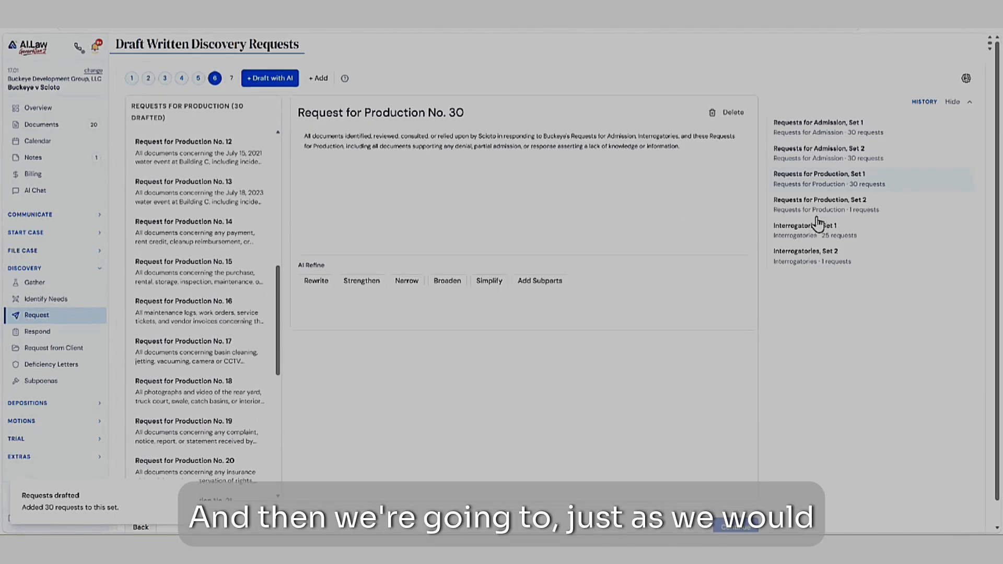
# - Open the drafted questions in Interrogatories, Set 1 and compare Interrogatories No. 1 and No. 4
pyautogui.click(828, 230)
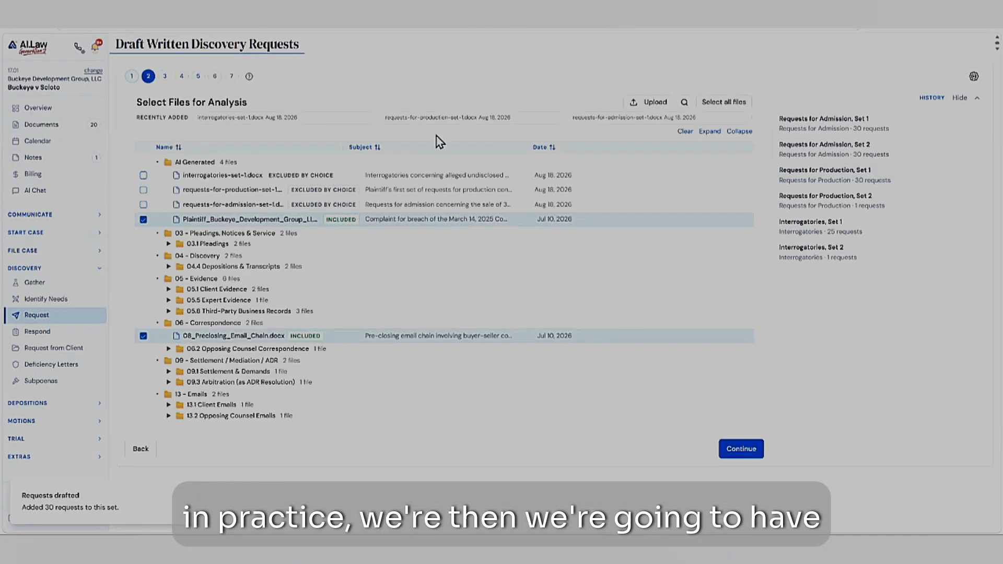
pyautogui.click(214, 77)
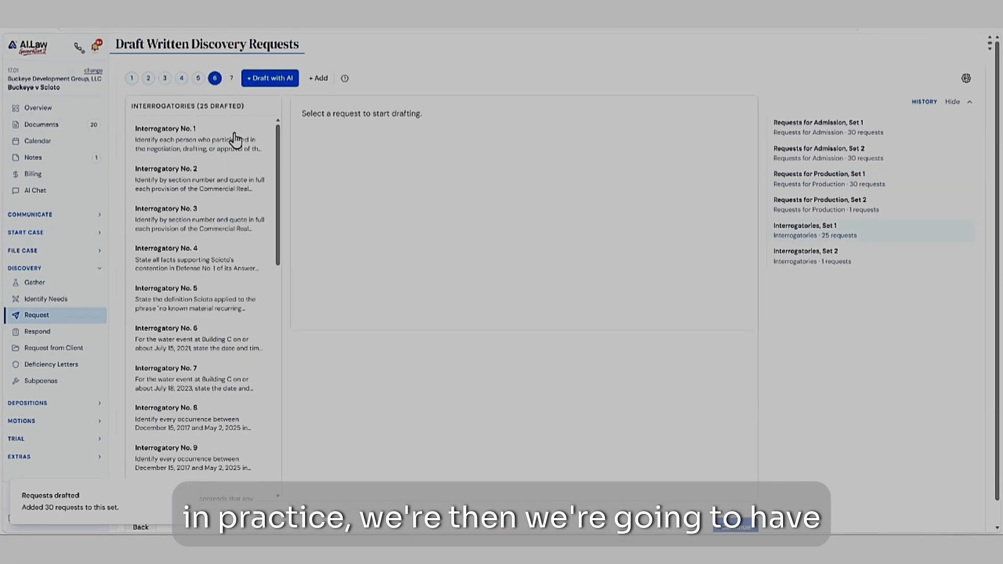
pyautogui.click(208, 151)
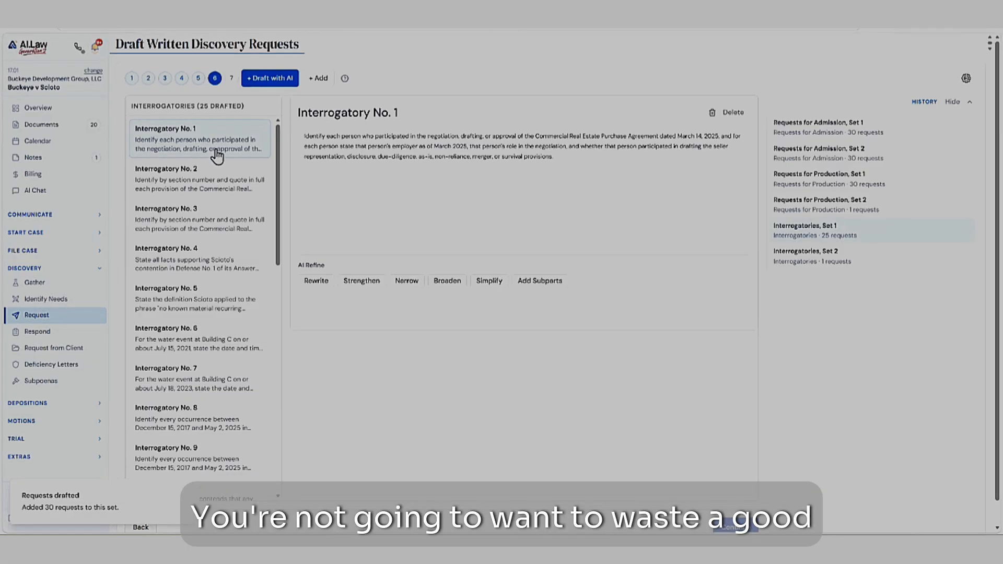
pyautogui.click(202, 260)
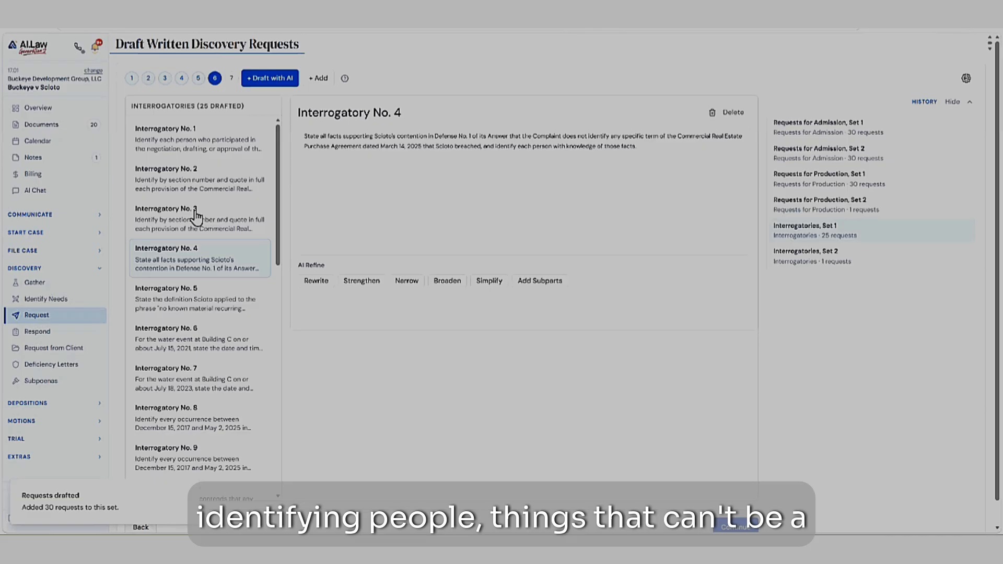
pyautogui.click(190, 149)
# - Skim through the rest of the interrogatories in Set 1, finishing with the wording of No. 21
pyautogui.scroll(-5, 187, 256)
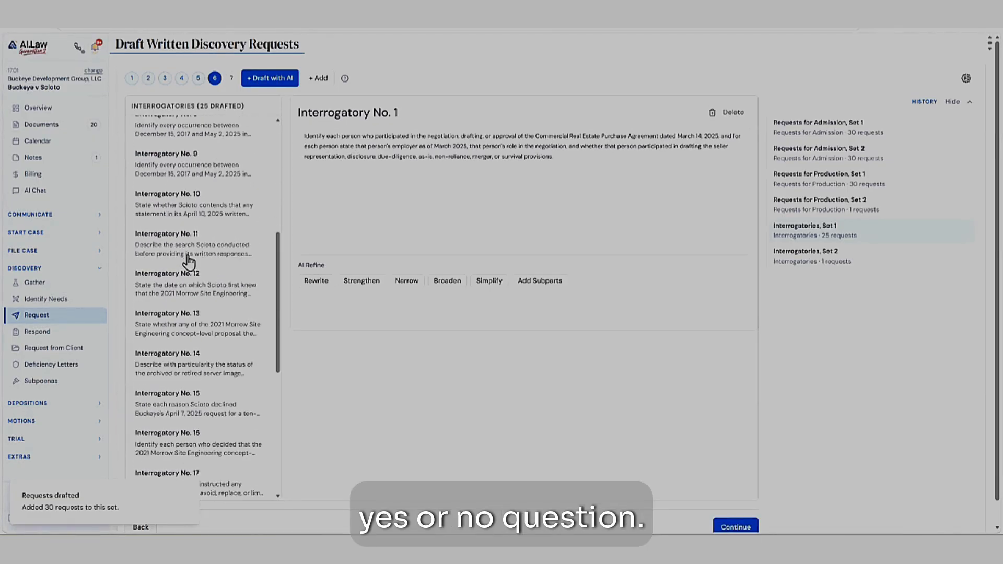
pyautogui.scroll(-1, 180, 293)
pyautogui.click(189, 319)
pyautogui.scroll(-3, 204, 285)
pyautogui.click(193, 293)
pyautogui.click(184, 369)
pyautogui.scroll(-3, 204, 334)
pyautogui.click(207, 320)
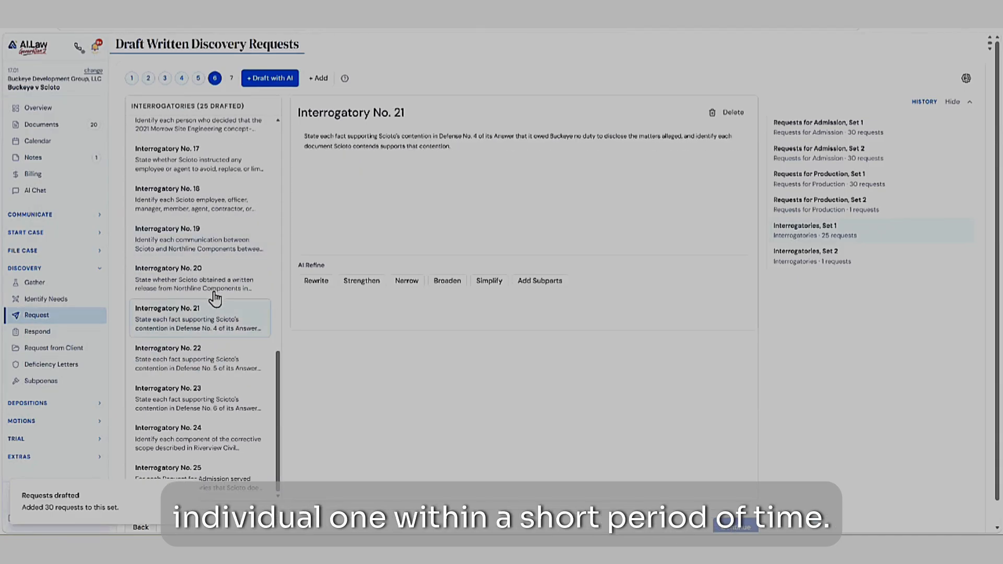
# - Try adding the text "dfsd" at the end of Interrogatory No. 21 and remove it again
pyautogui.click(459, 145)
pyautogui.write('dfsdasdfdsa')
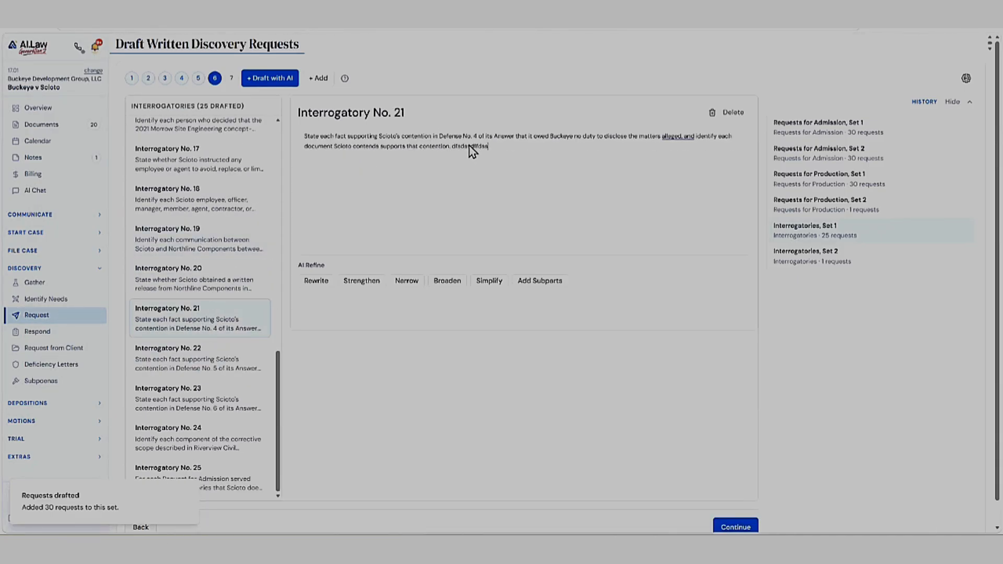
pyautogui.doubleClick(470, 147)
pyautogui.press('BackSpace')
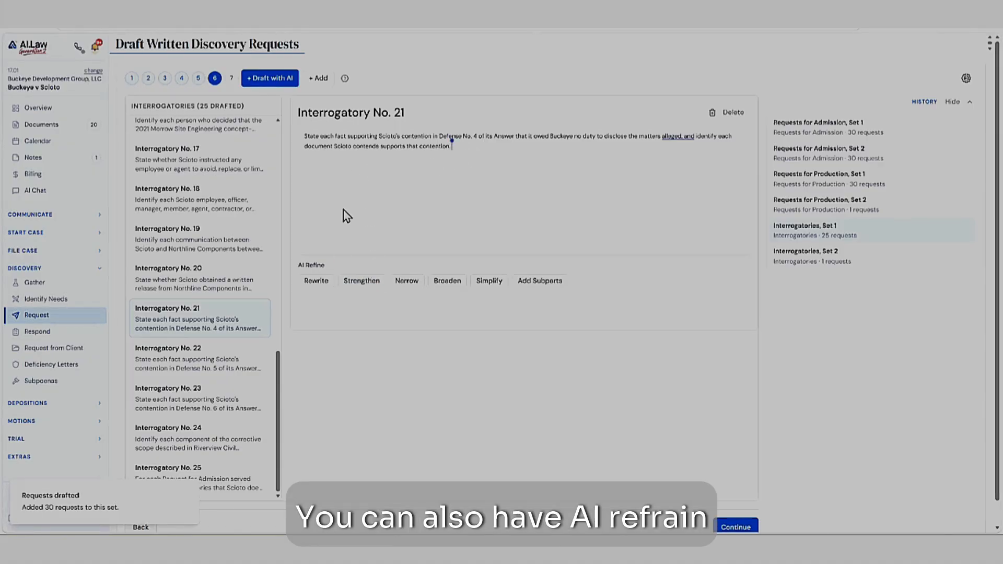
# - Have AI strengthen Interrogatory No. 21, and delete Interrogatory No. 22, about Defense No. 5, from the set
pyautogui.click(366, 282)
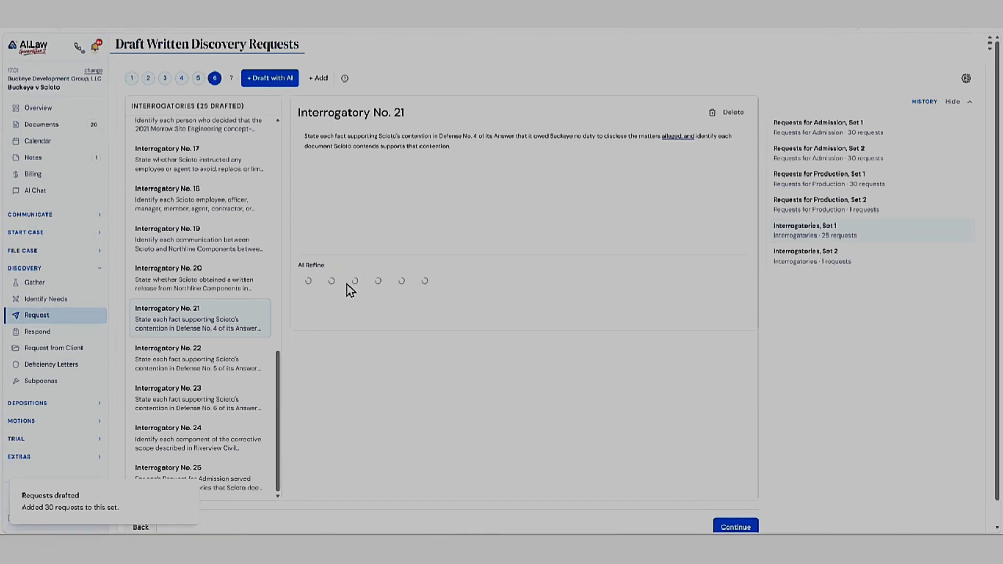
pyautogui.click(189, 369)
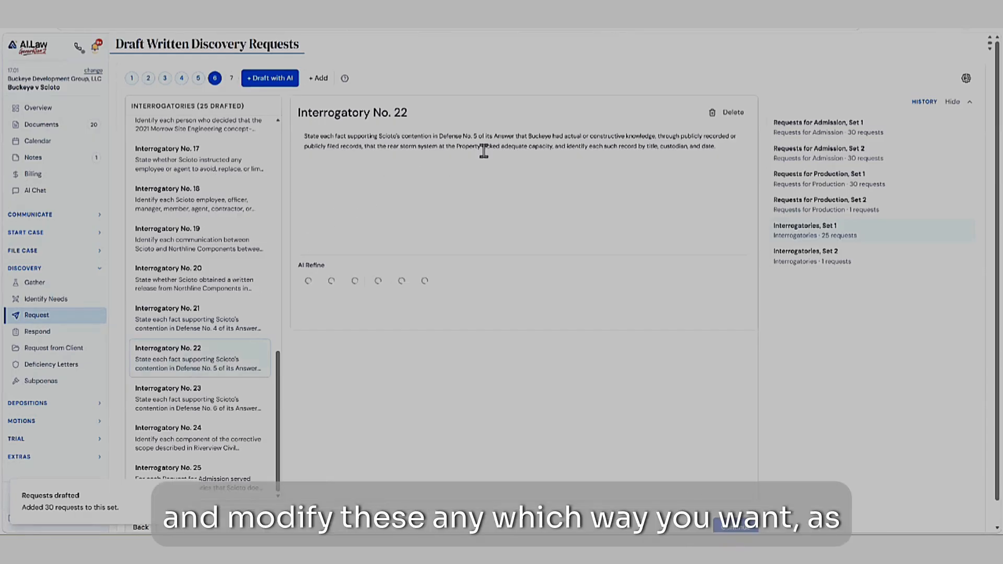
pyautogui.click(734, 112)
pyautogui.click(734, 112)
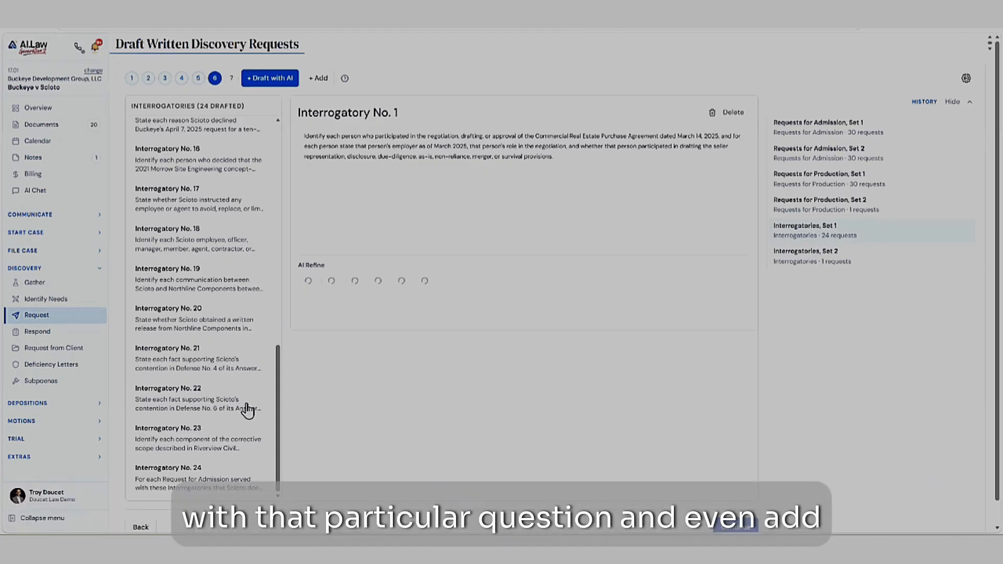
# - Add an extra interrogatory to Set 1 with the placeholder text "sdfsdfsd"
pyautogui.scroll(-1, 197, 340)
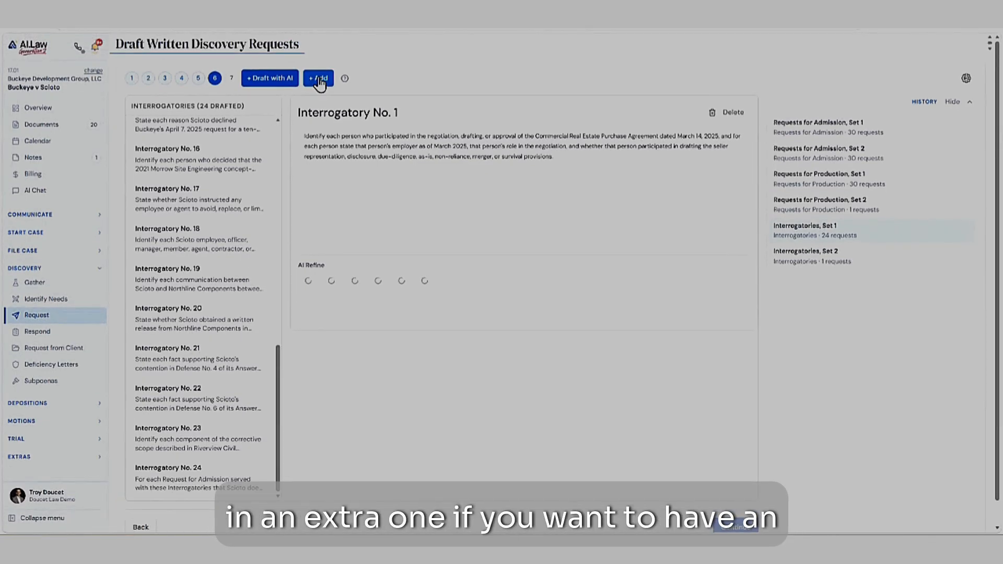
pyautogui.click(319, 80)
pyautogui.click(316, 135)
pyautogui.write('sdfsdfsd')
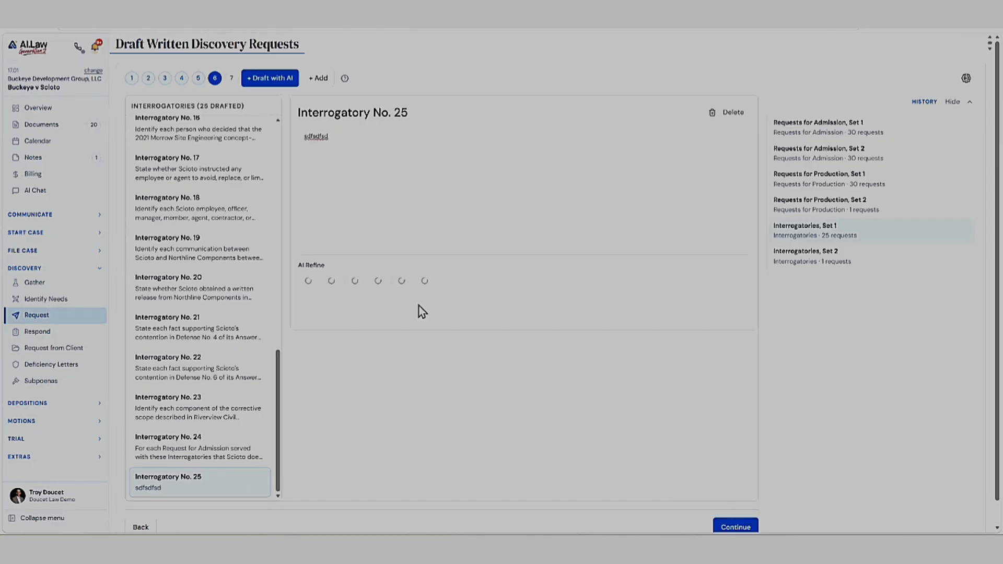
# - Move on to the final preview and export stage for Interrogatories, Set 1
pyautogui.click(740, 527)
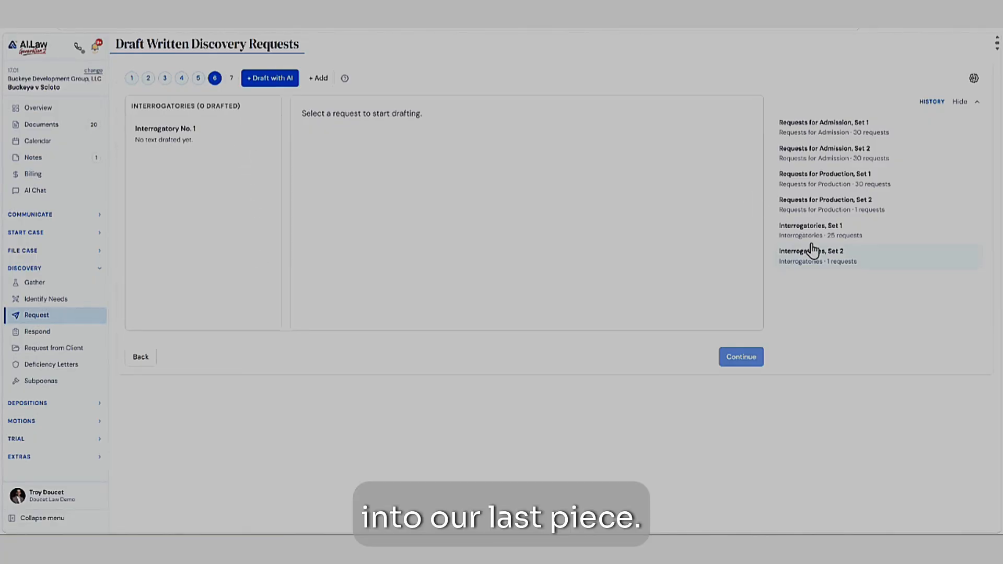
pyautogui.click(231, 78)
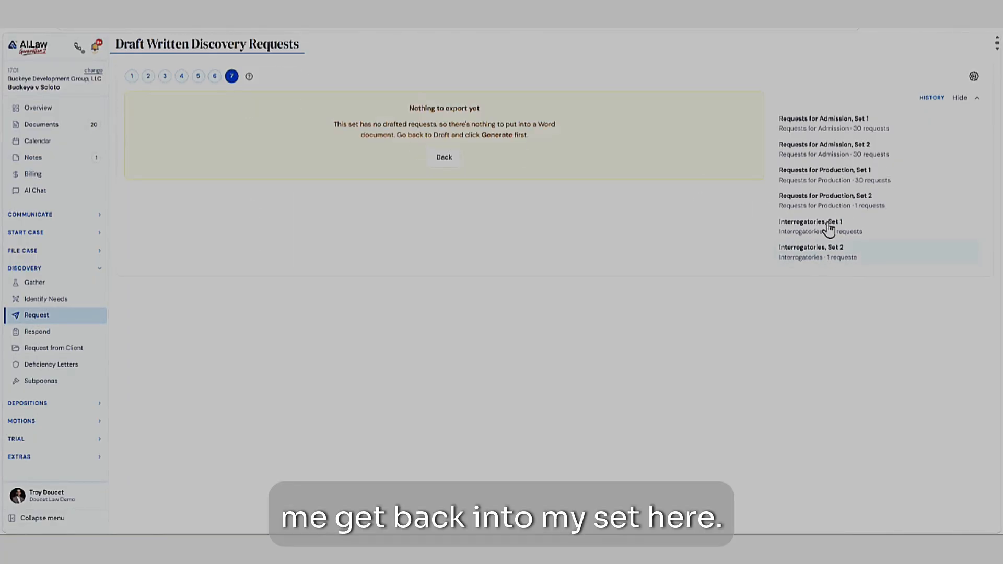
pyautogui.click(822, 224)
pyautogui.click(231, 78)
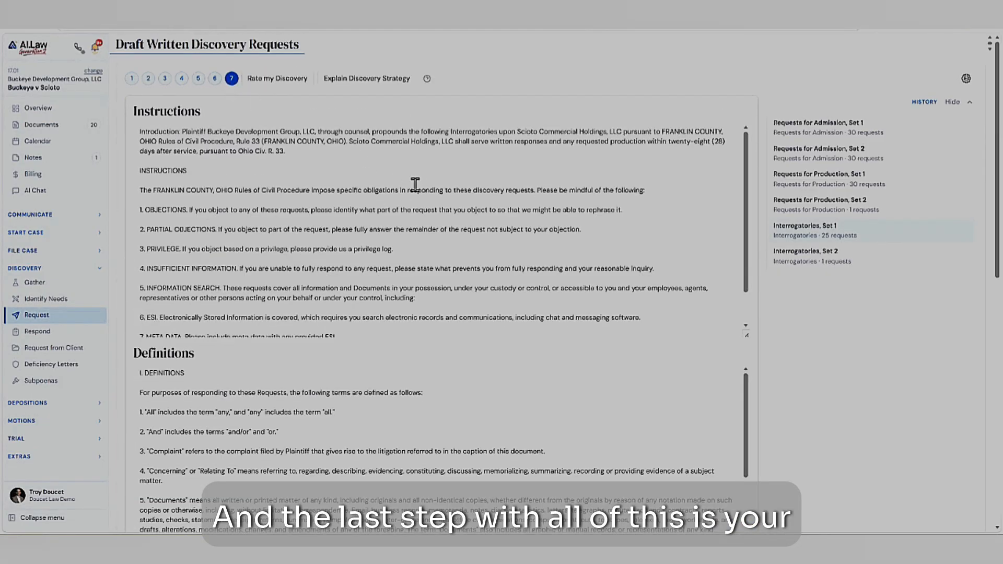
# - Read the Instructions for Interrogatories, Set 1, highlighting the introduction's wording on the parties, Franklin County and Rule 33
pyautogui.doubleClick(145, 109)
pyautogui.moveTo(250, 134); pyautogui.dragTo(213, 137)
pyautogui.tripleClick(214, 137)
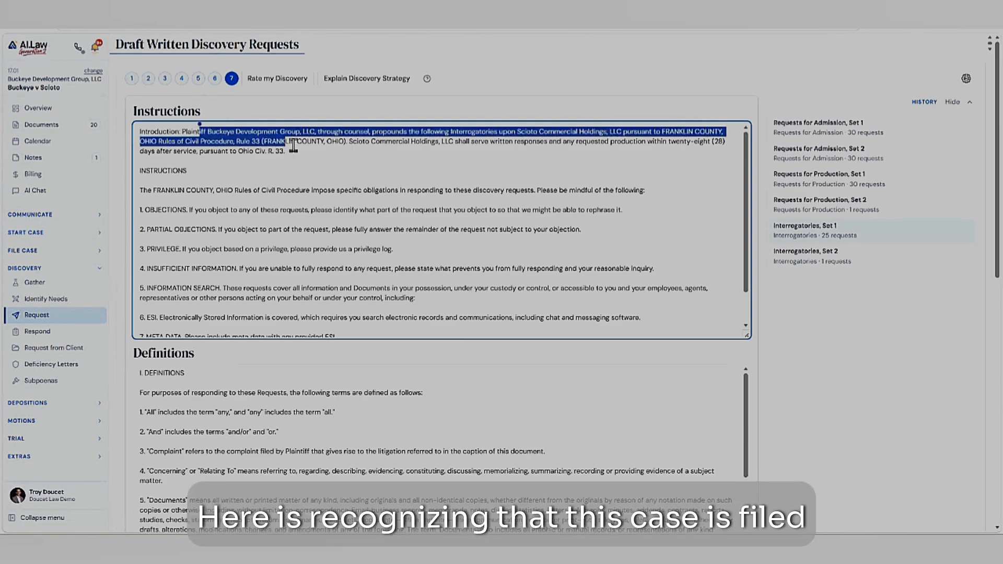
pyautogui.click(243, 135)
pyautogui.moveTo(143, 140); pyautogui.dragTo(324, 200)
pyautogui.scroll(-1, 232, 209)
pyautogui.click(234, 204)
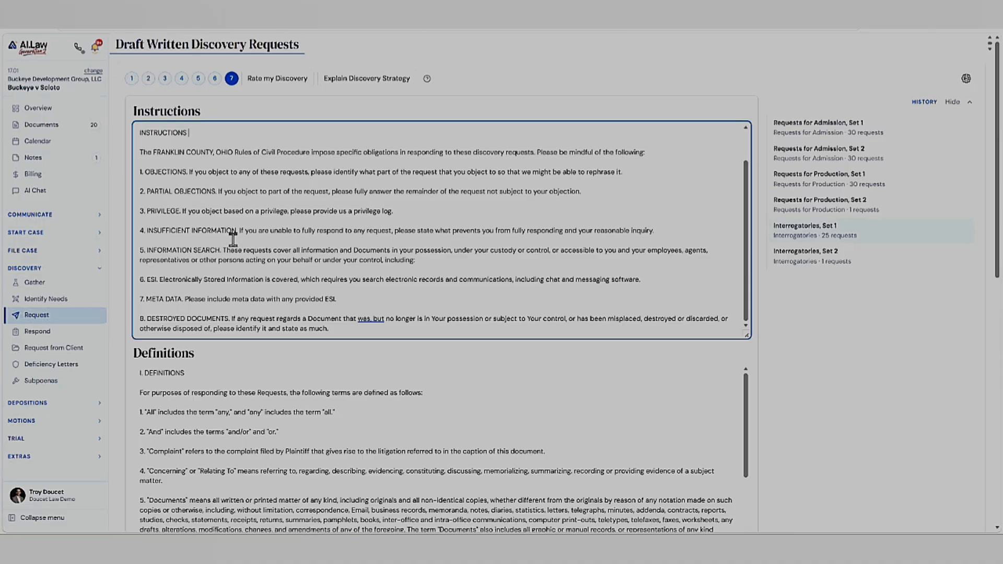
# - Examine the Definitions for Interrogatories, Set 1 and highlight the term "Property" in definition 11
pyautogui.scroll(-2, 236, 235)
pyautogui.scroll(1, 190, 155)
pyautogui.scroll(-3, 157, 339)
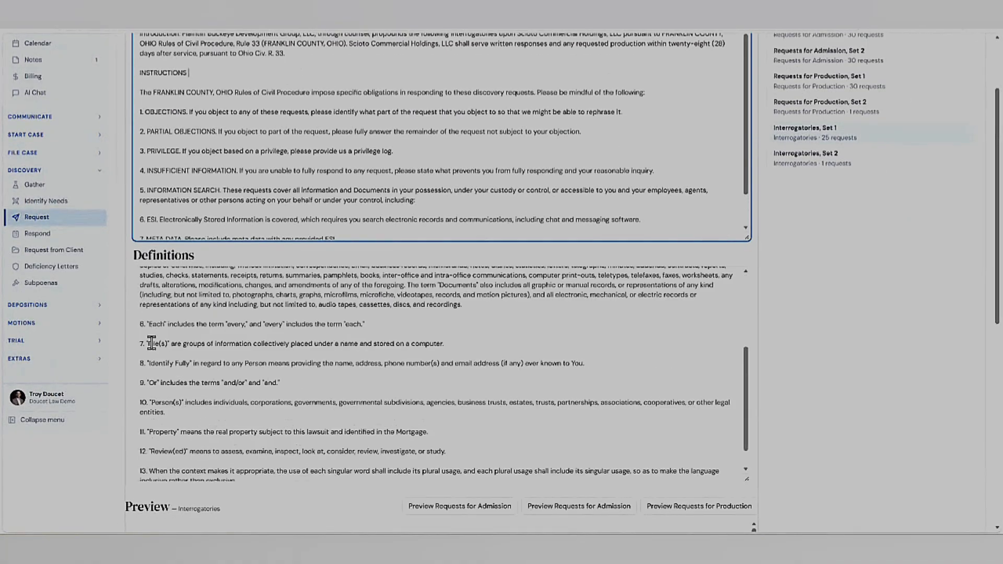
pyautogui.scroll(-4, 157, 339)
pyautogui.scroll(-1, 166, 208)
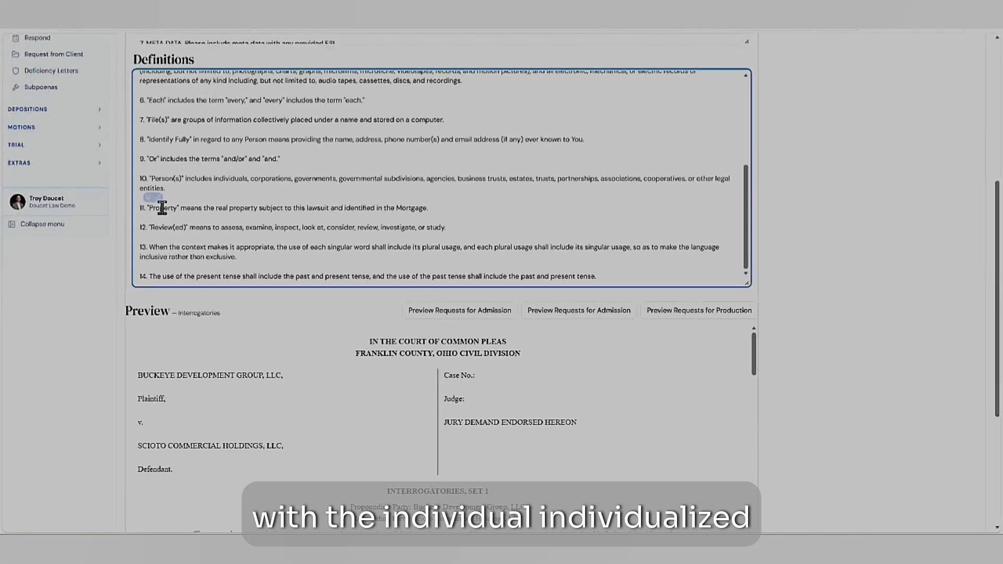
pyautogui.doubleClick(162, 208)
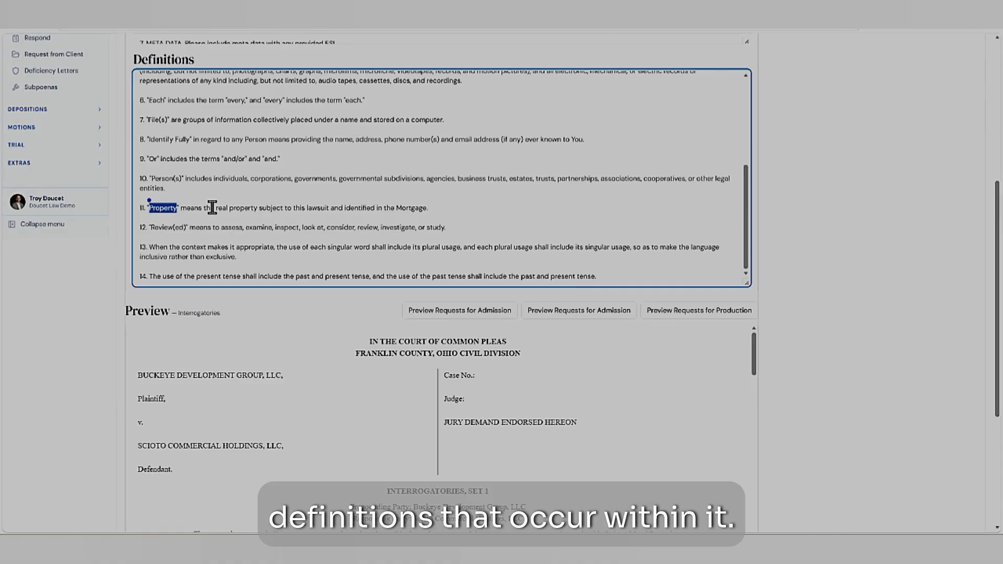
# - Review the Interrogatories, Set 1 document preview from the caption through the questions, highlighting Interrogatories No. 1 and 2
pyautogui.scroll(-4, 123, 350)
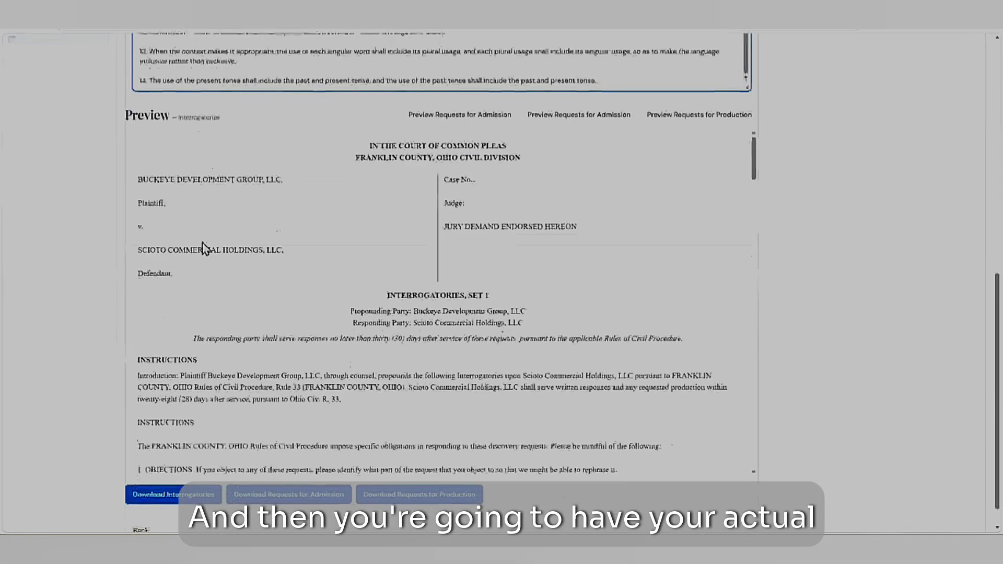
pyautogui.scroll(-10, 380, 161)
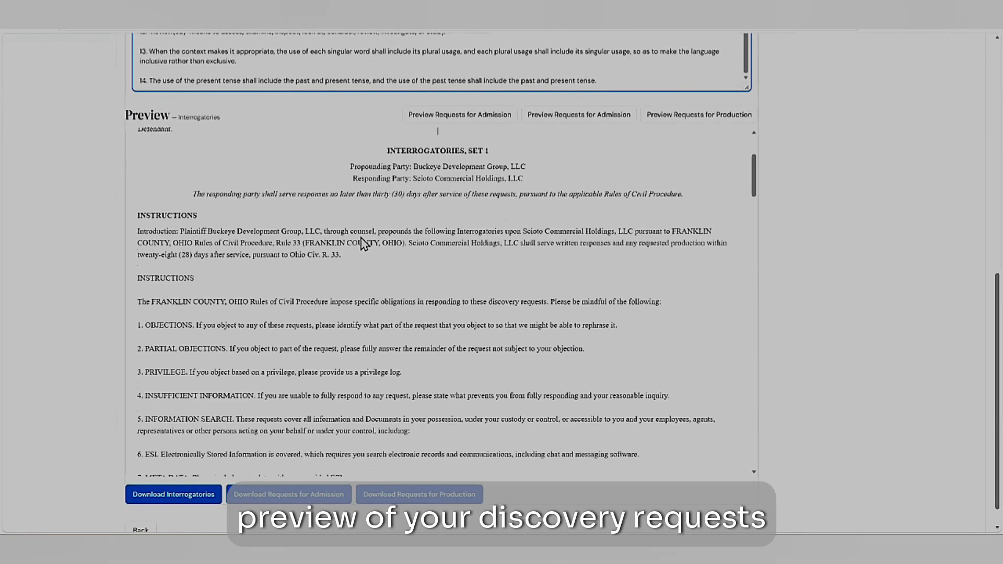
pyautogui.scroll(-6, 386, 254)
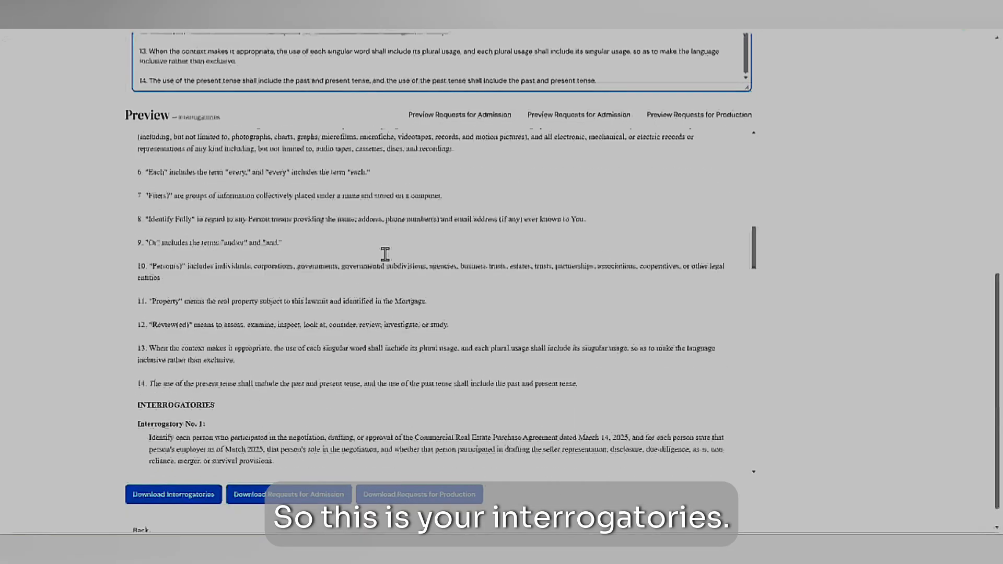
pyautogui.moveTo(171, 280); pyautogui.dragTo(209, 396)
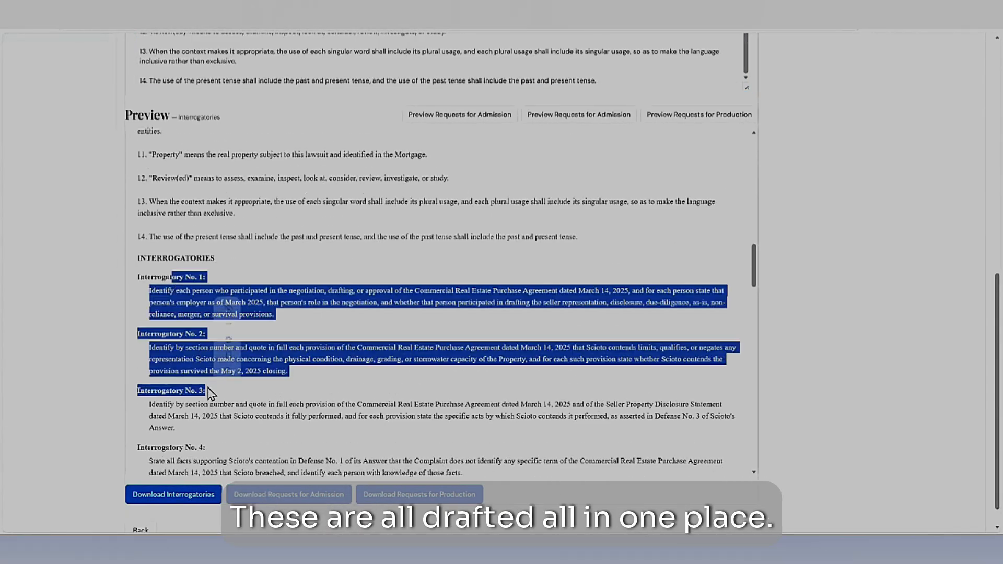
pyautogui.scroll(-5, 199, 339)
pyautogui.click(206, 303)
pyautogui.scroll(-6, 194, 306)
pyautogui.scroll(-5, 194, 310)
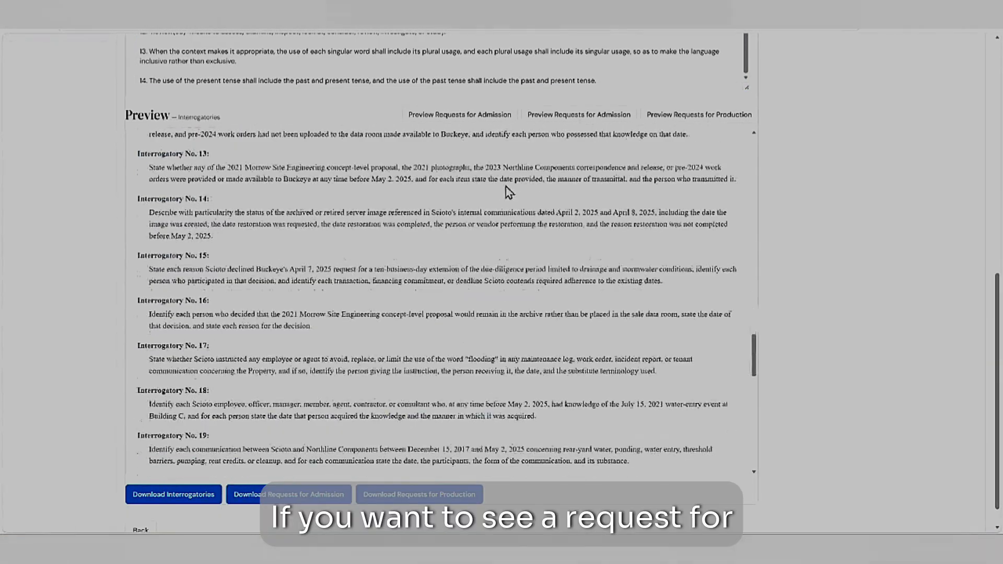
# - Preview the Requests for Admission, Set 2 document
pyautogui.click(579, 115)
pyautogui.scroll(-10, 813, 351)
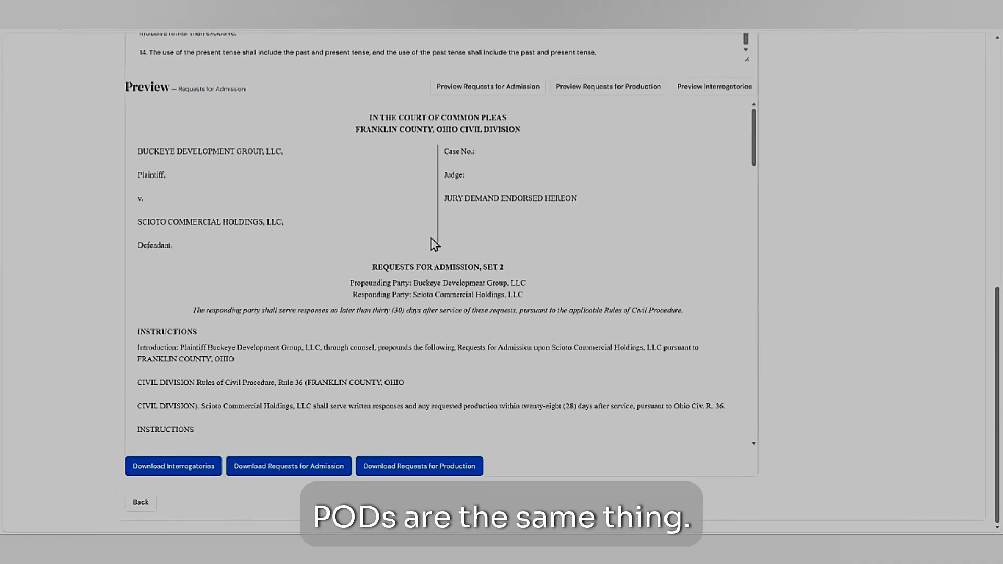
# - Highlight the title of the Requests for Admission, Set 2 document in the preview
pyautogui.moveTo(384, 267); pyautogui.dragTo(493, 267)
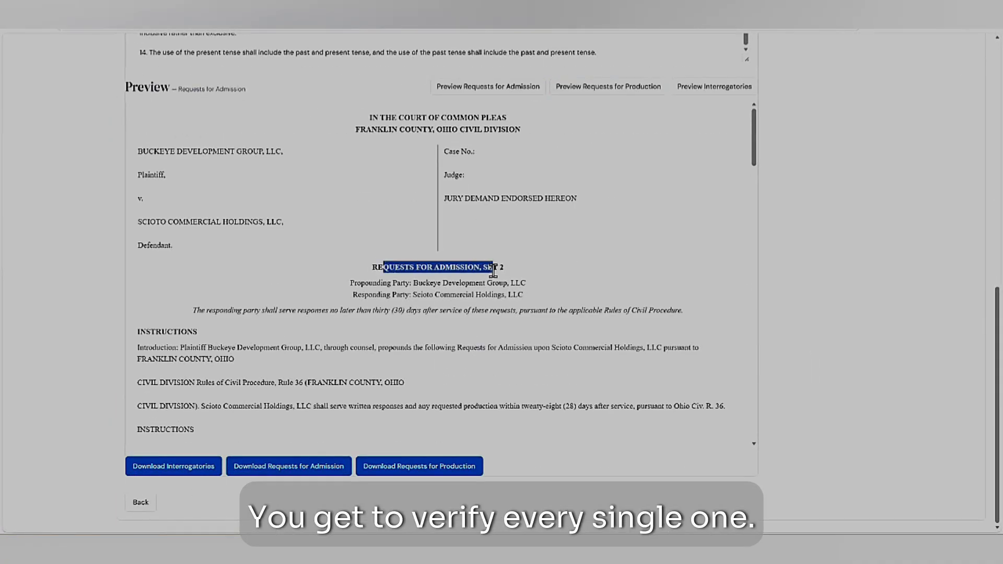
pyautogui.click(383, 269)
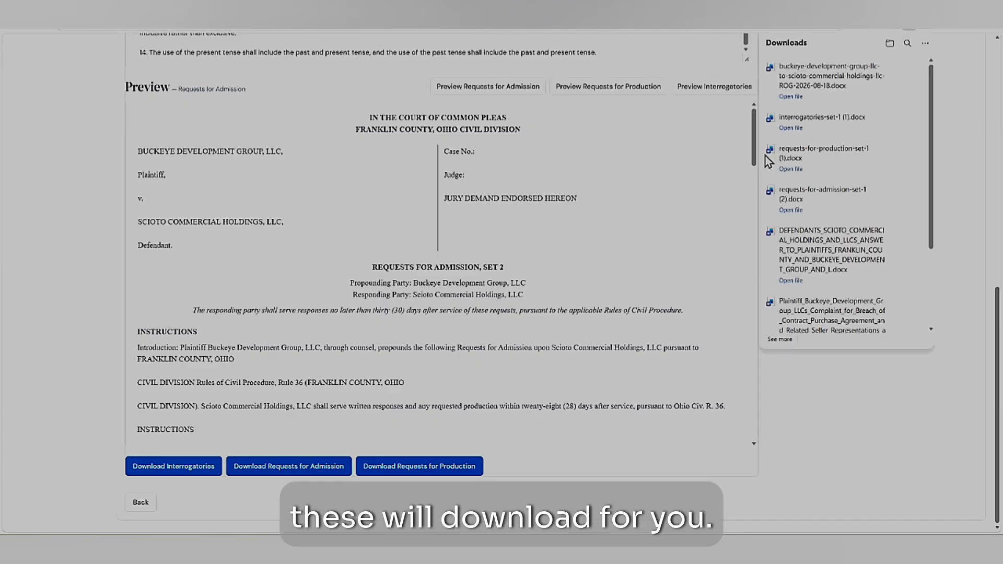
# - Open the downloaded interrogatories Word document, review it from the caption through the first interrogatories, and close it
pyautogui.click(788, 98)
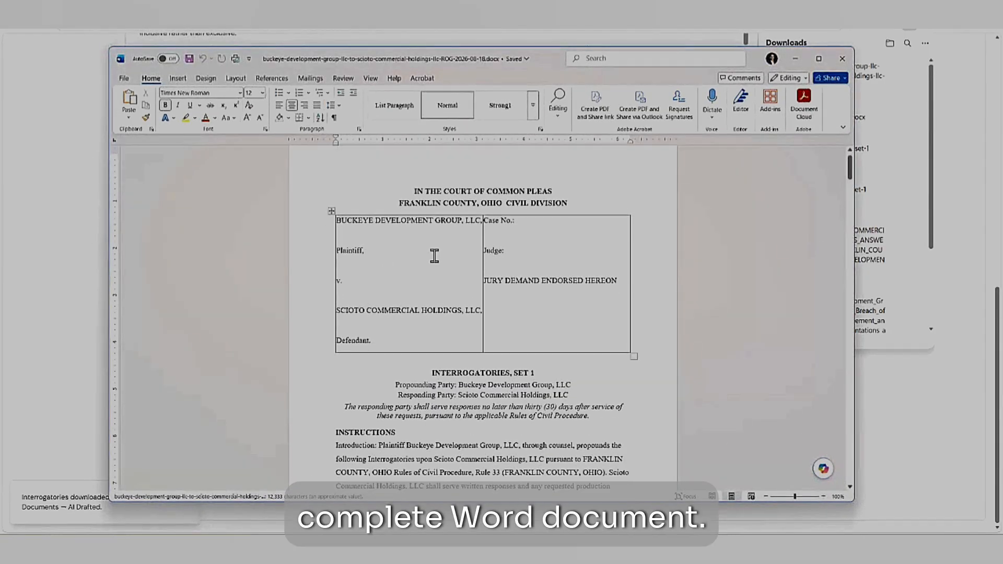
pyautogui.scroll(-3, 423, 261)
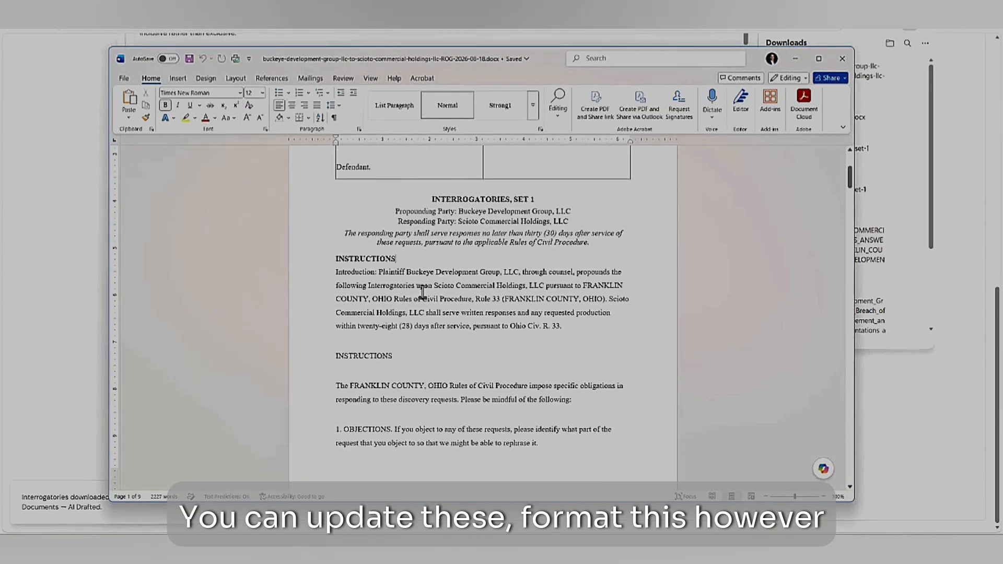
pyautogui.scroll(-20, 448, 358)
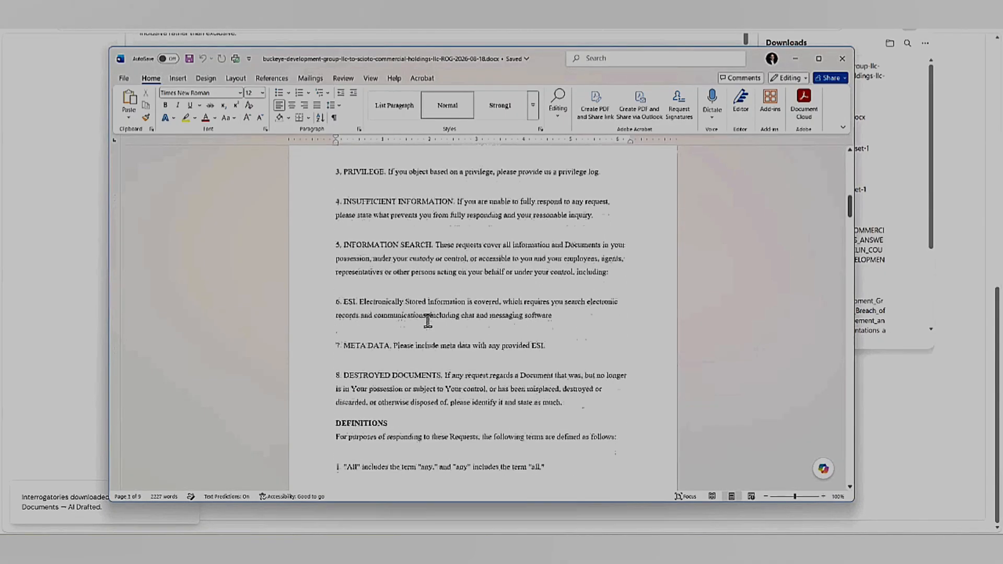
pyautogui.scroll(-15, 425, 317)
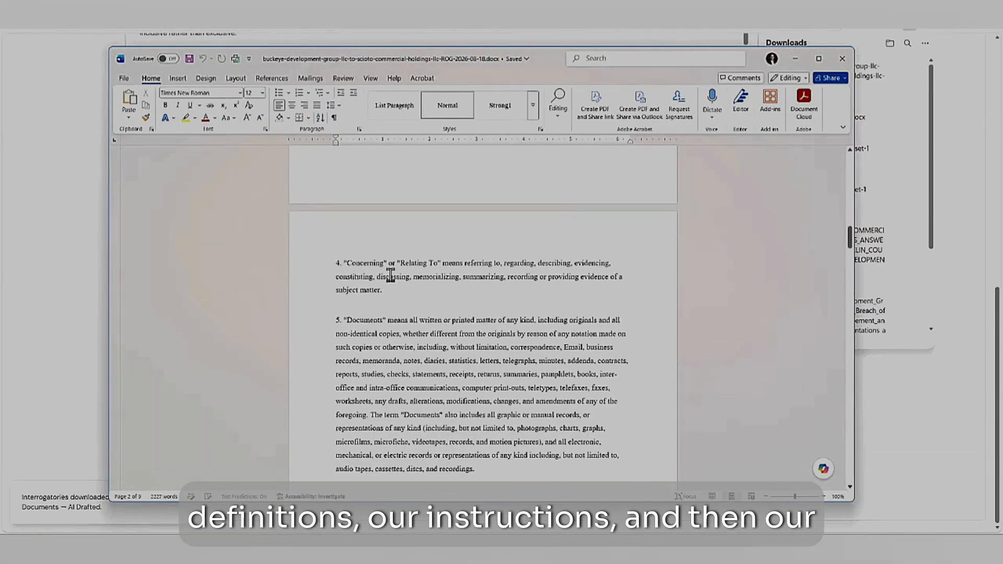
pyautogui.scroll(-10, 391, 275)
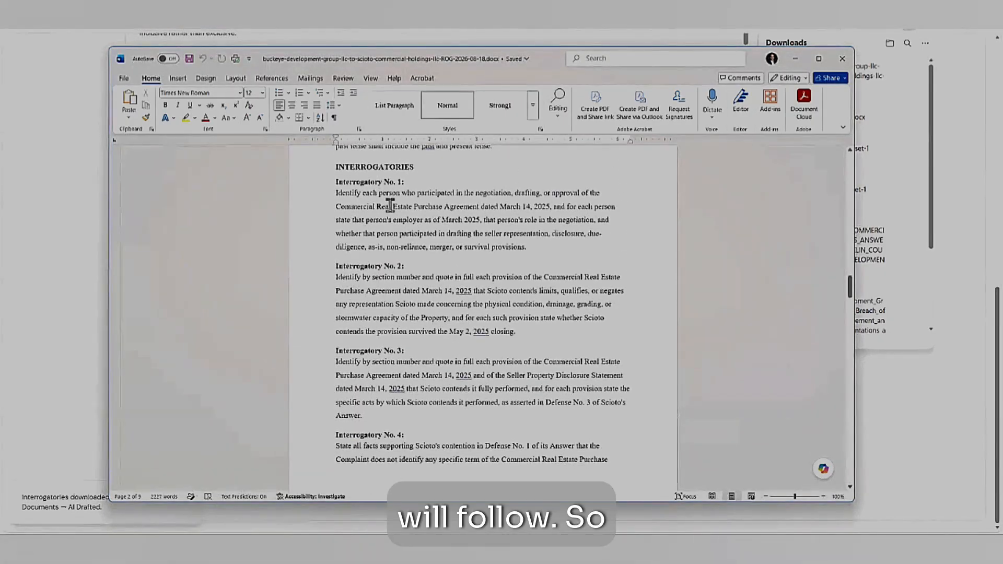
pyautogui.moveTo(371, 182); pyautogui.dragTo(462, 338)
pyautogui.click(415, 289)
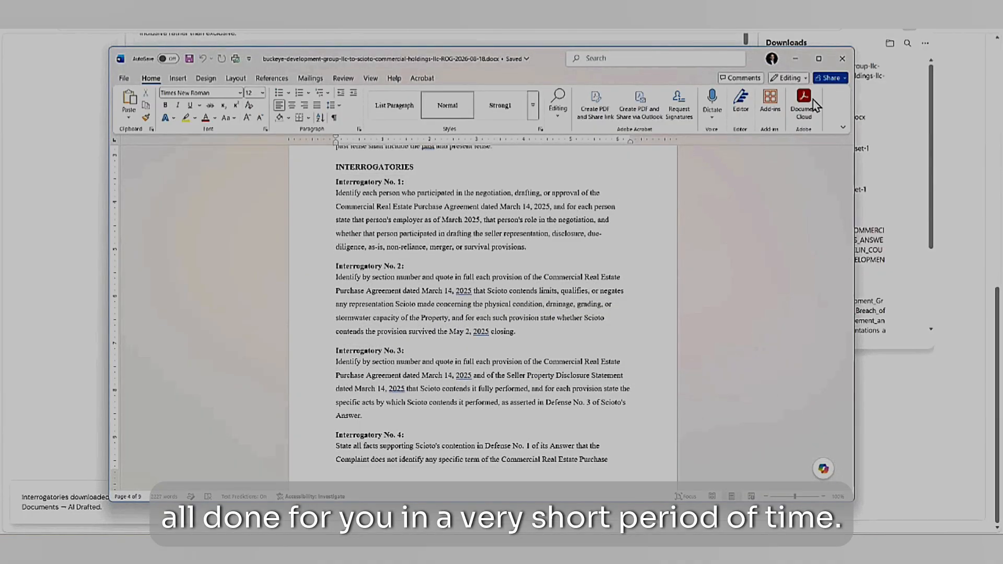
pyautogui.click(844, 60)
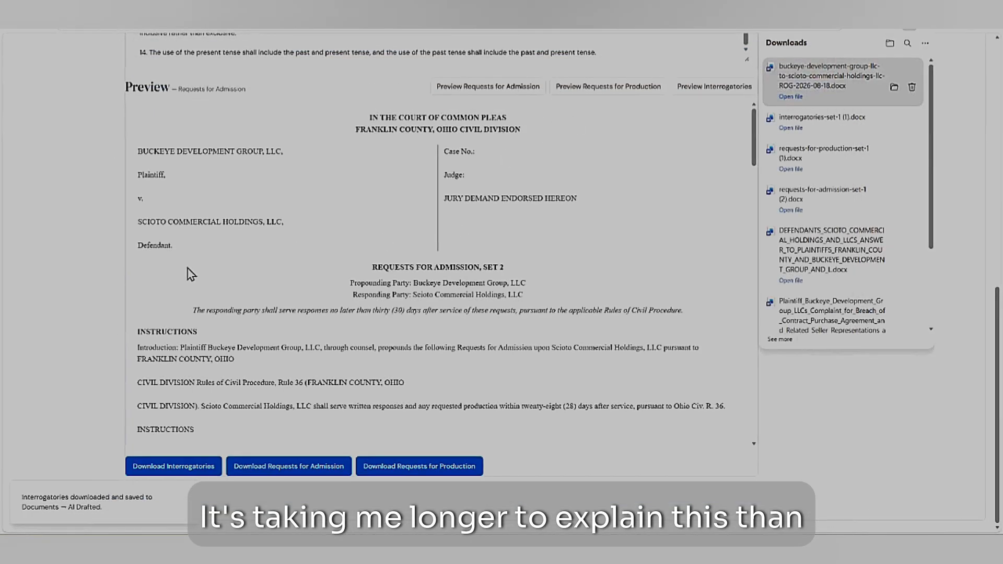
# - Return to the start of the Instructions and close the list of downloaded files
pyautogui.scroll(5, 99, 236)
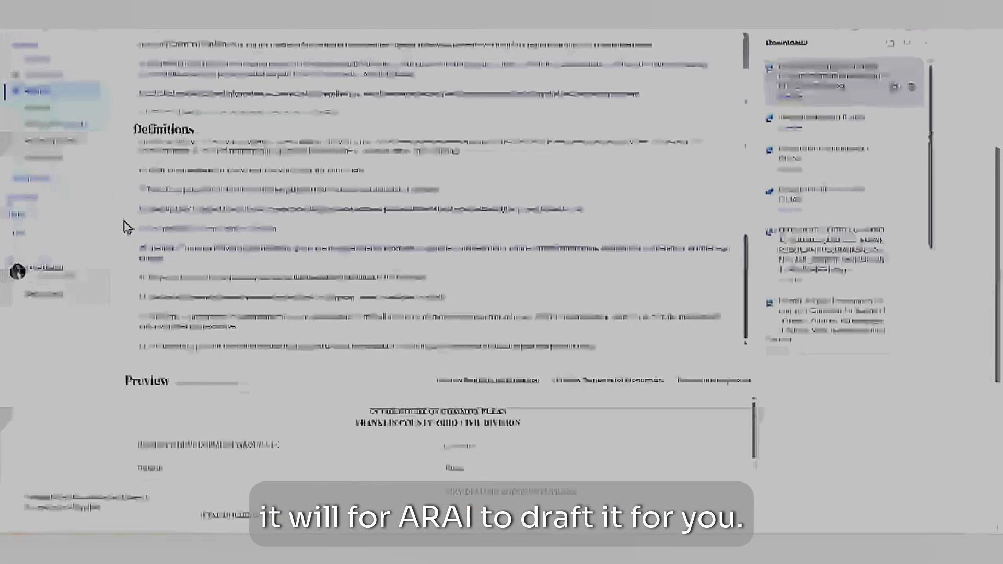
pyautogui.scroll(5, 128, 222)
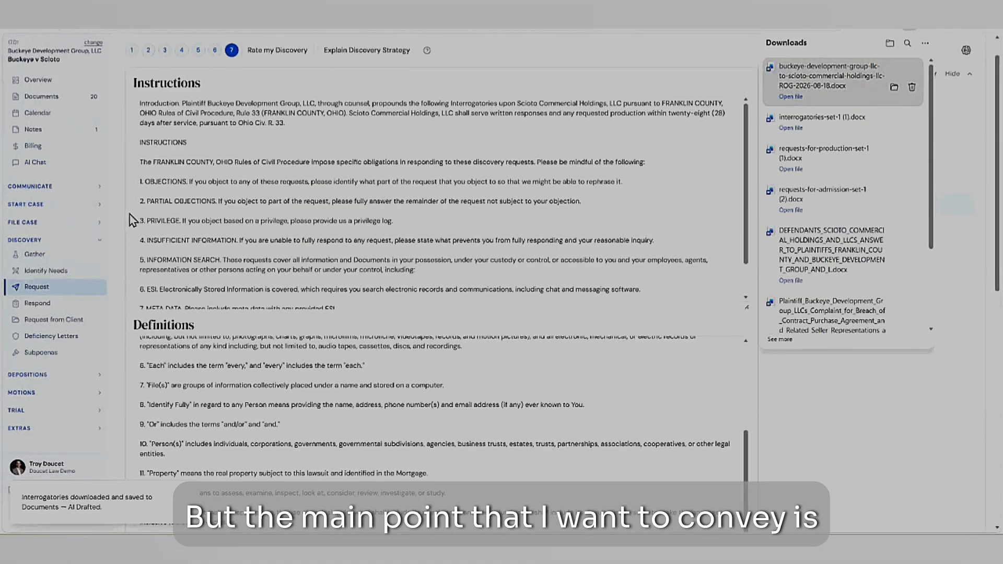
pyautogui.scroll(1, 130, 220)
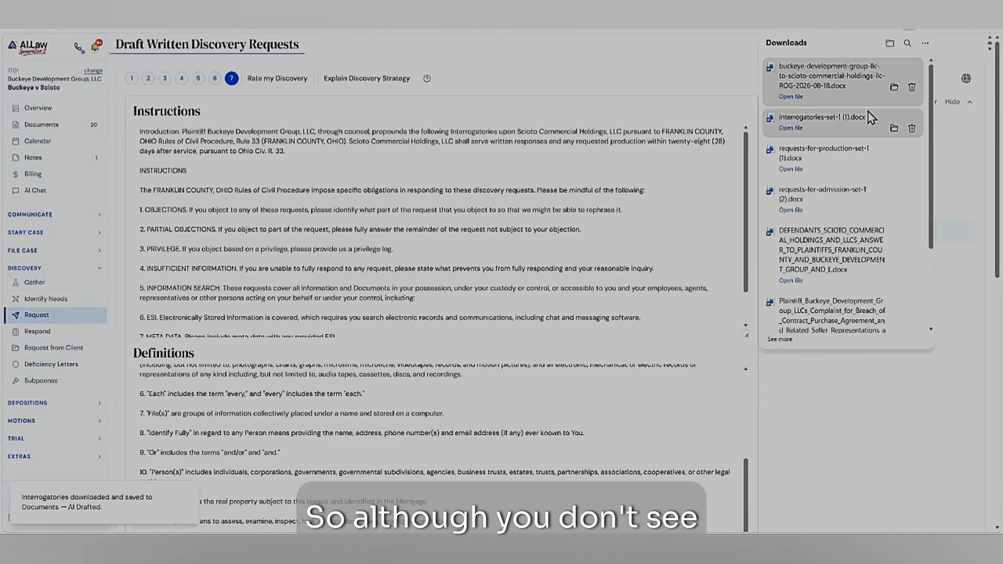
pyautogui.click(914, 28)
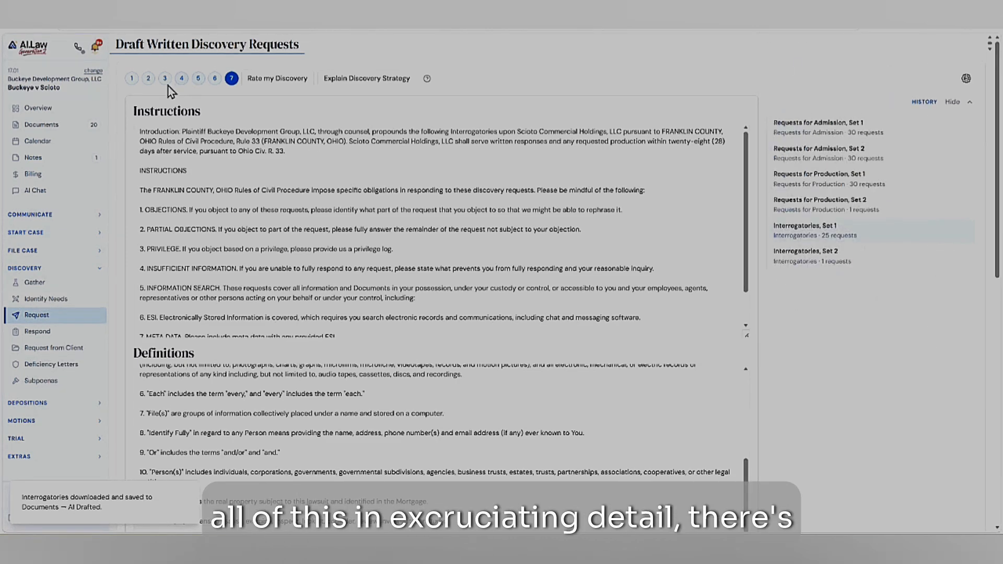
# - Revisit the drafted interrogatories list, and return to the final drafting stage to bring up the discovery strategy explanation
pyautogui.click(198, 79)
pyautogui.click(224, 79)
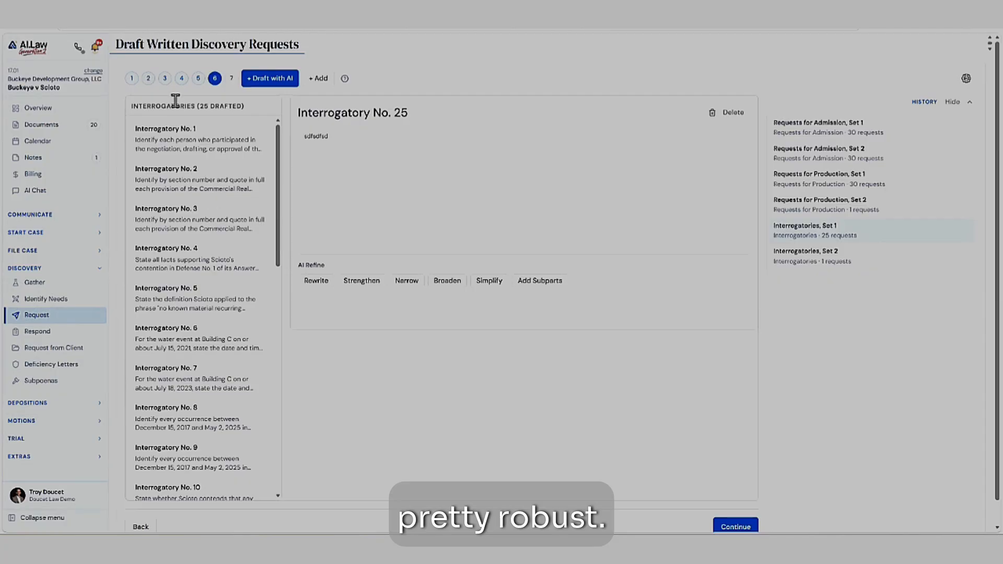
pyautogui.click(232, 79)
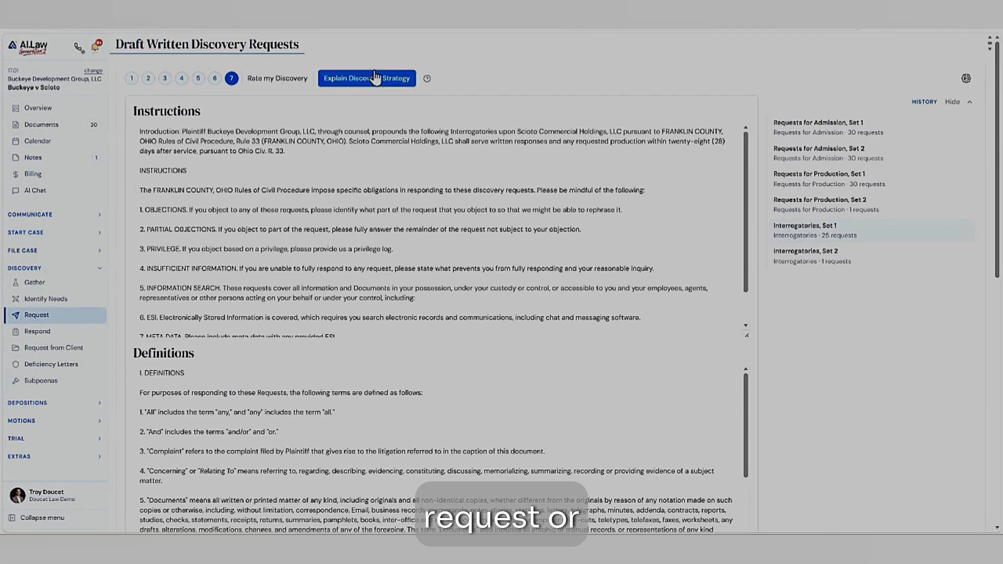
pyautogui.click(372, 79)
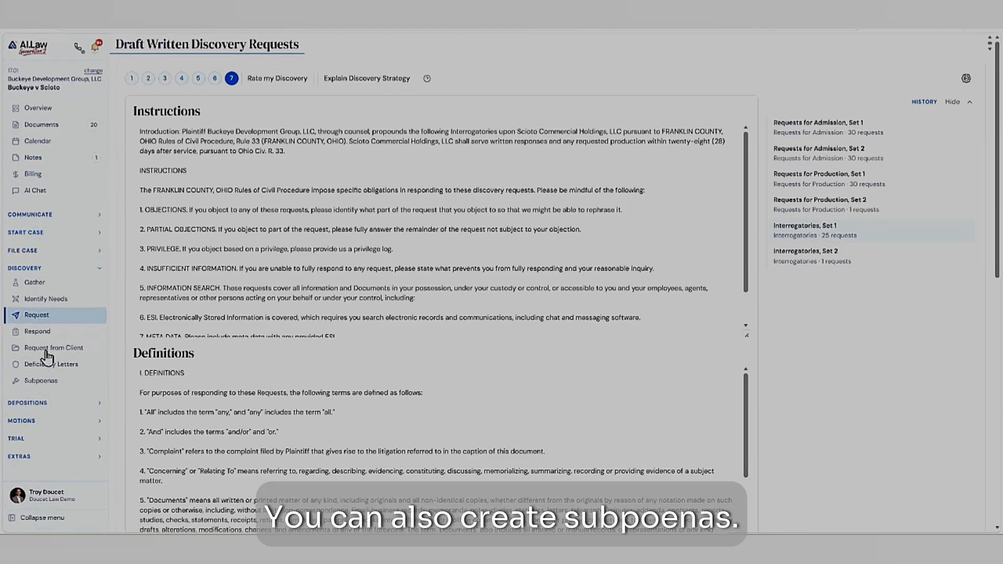
# - Open the subpoena preparation page, and switch to the Respond to Discovery window for the Scioto Answering matter
pyautogui.click(44, 387)
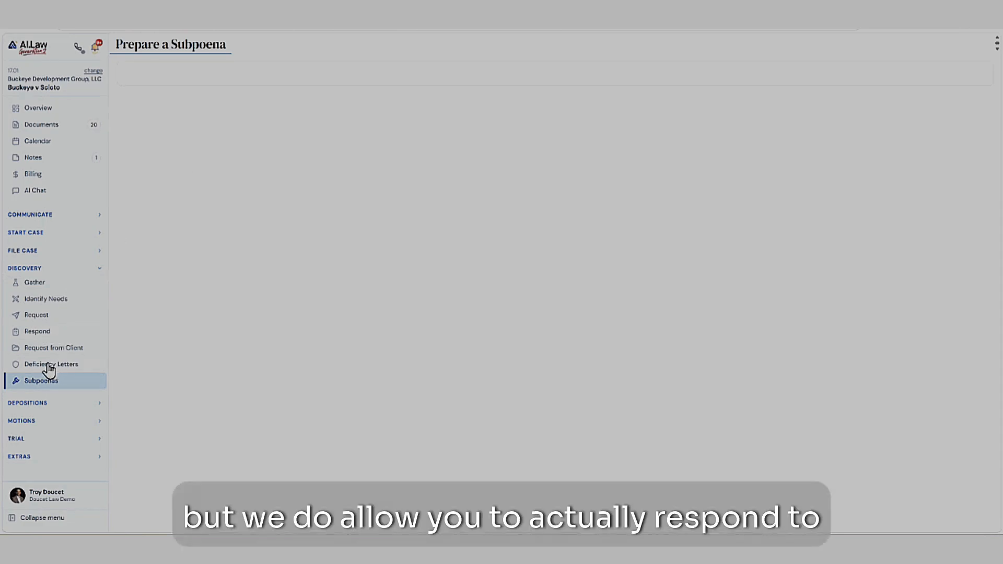
pyautogui.click(30, 28)
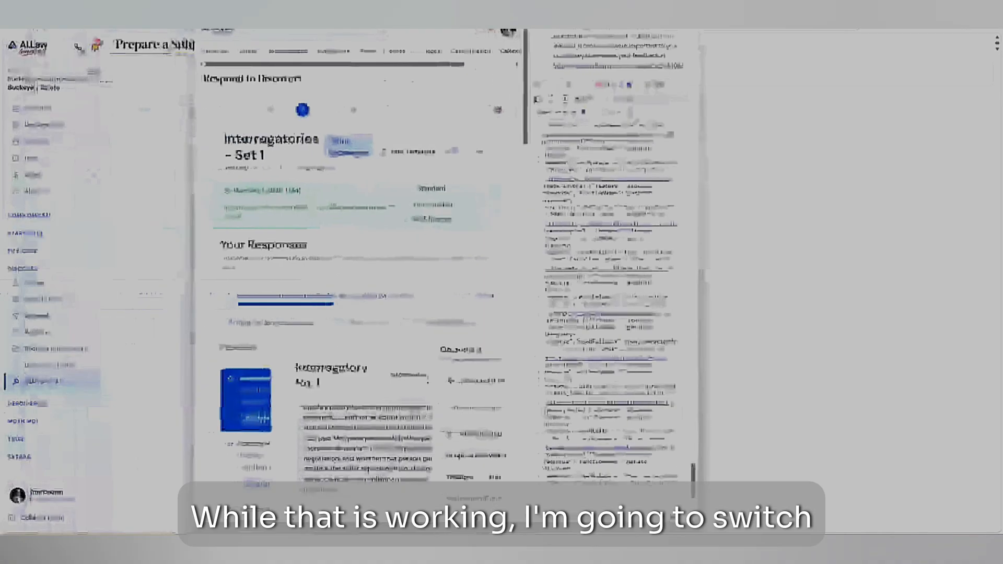
pyautogui.moveTo(250, 1); pyautogui.dragTo(386, 1)
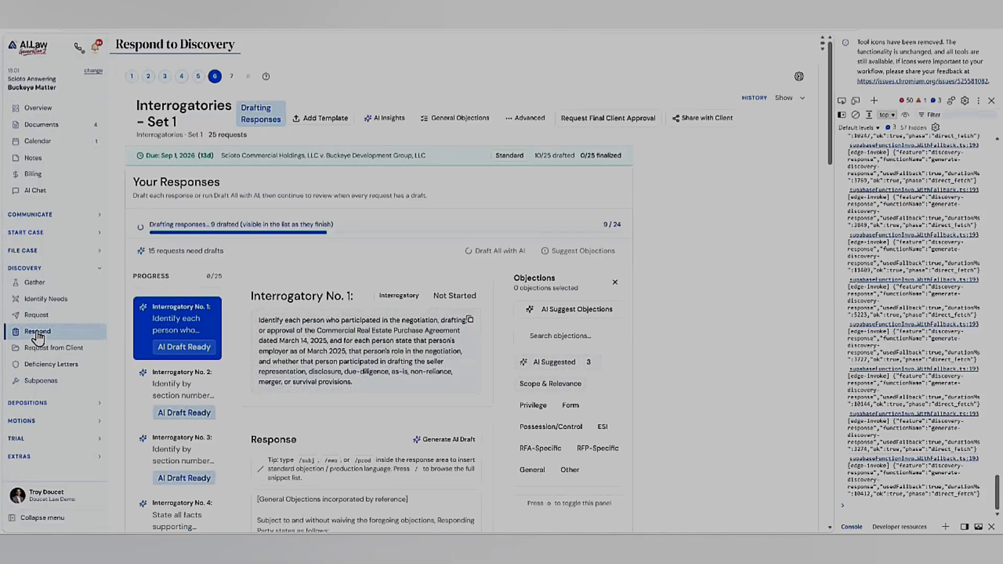
# - Close the developer console, include interrogatories-set-1 (1).docx as the discovery to respond to, and proceed to the objection level stage
pyautogui.click(133, 77)
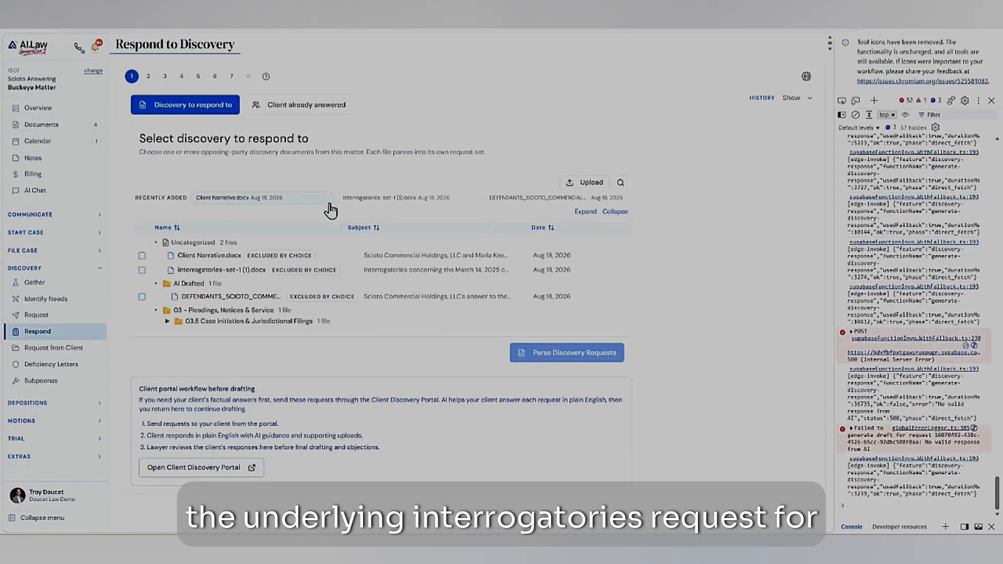
pyautogui.click(992, 101)
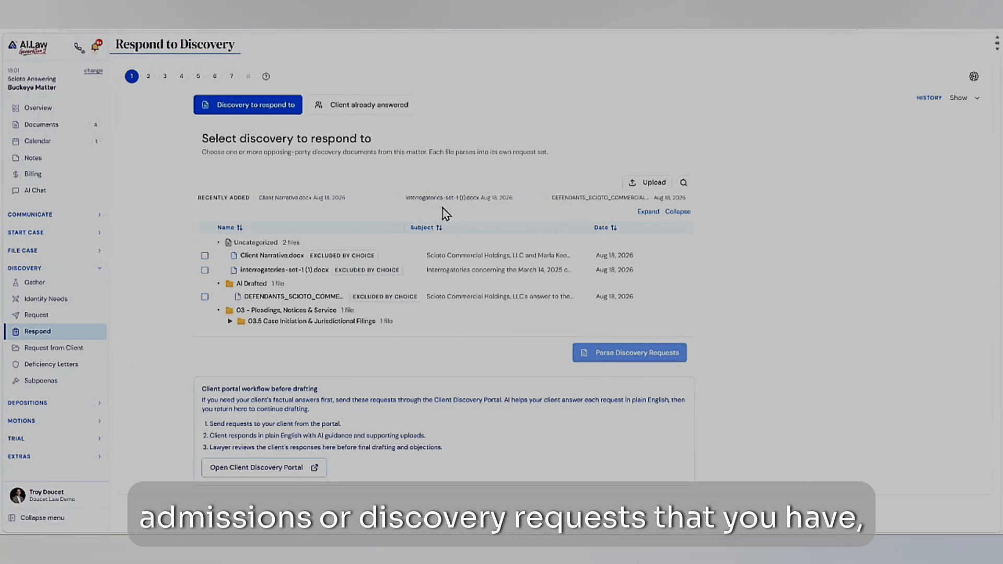
pyautogui.click(204, 270)
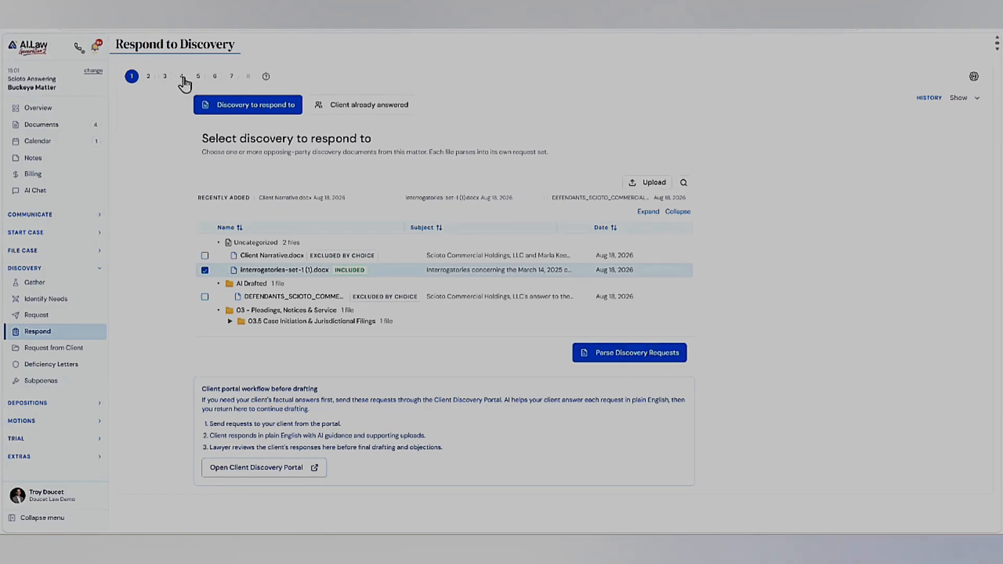
pyautogui.click(147, 76)
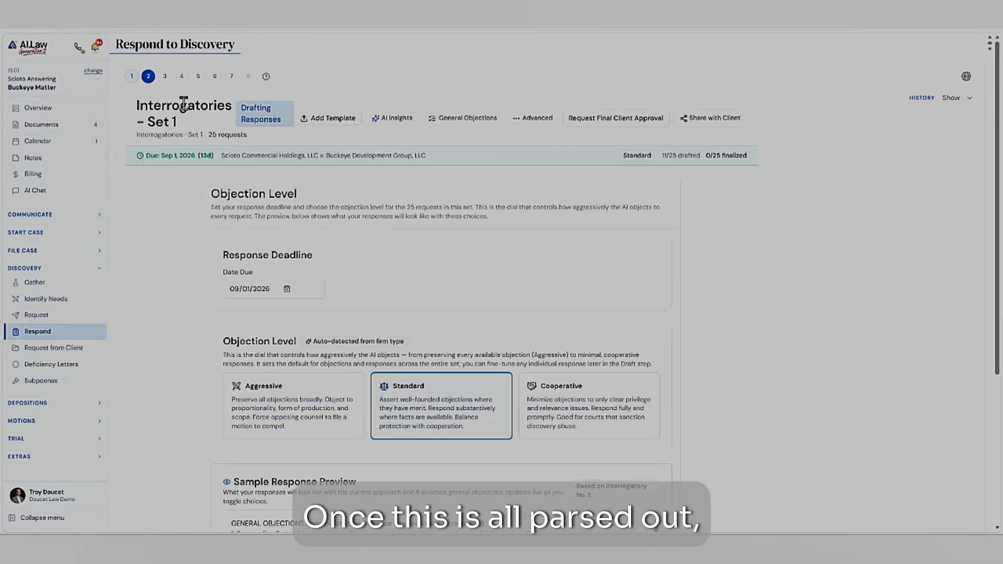
# - Review the response deadline and objection level options, and highlight the general objections in the sample response preview
pyautogui.scroll(-5, 211, 304)
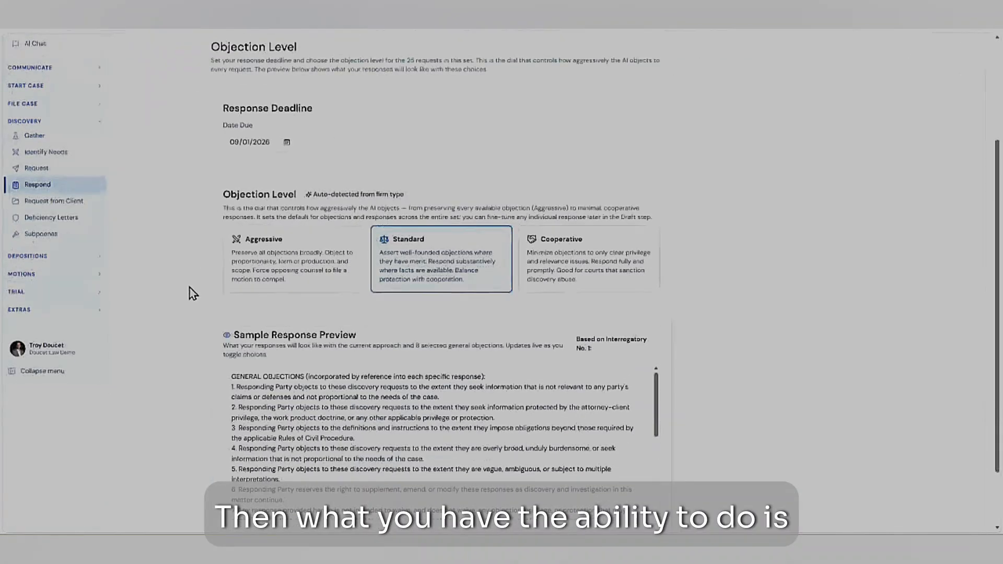
pyautogui.scroll(2, 225, 219)
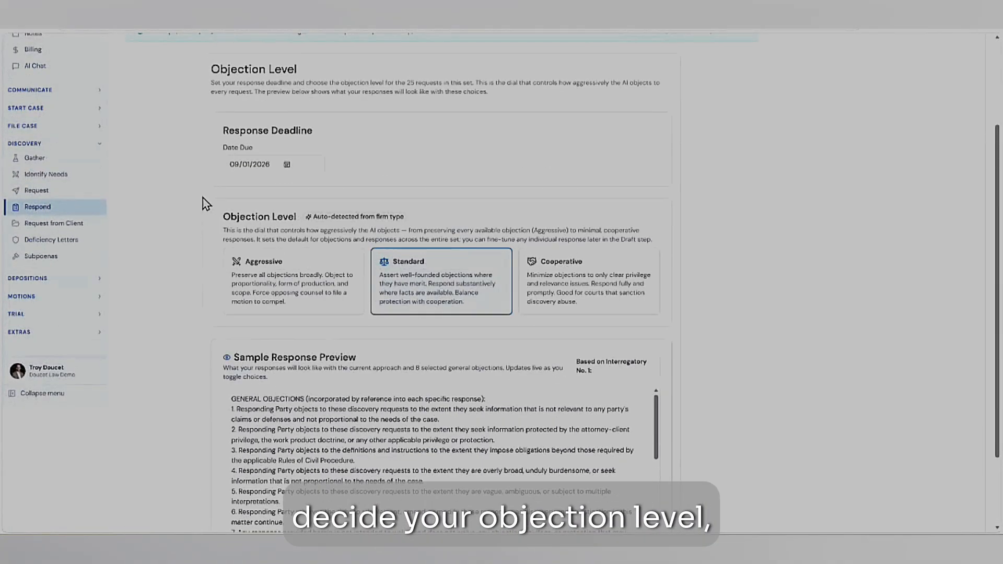
pyautogui.scroll(-2, 202, 179)
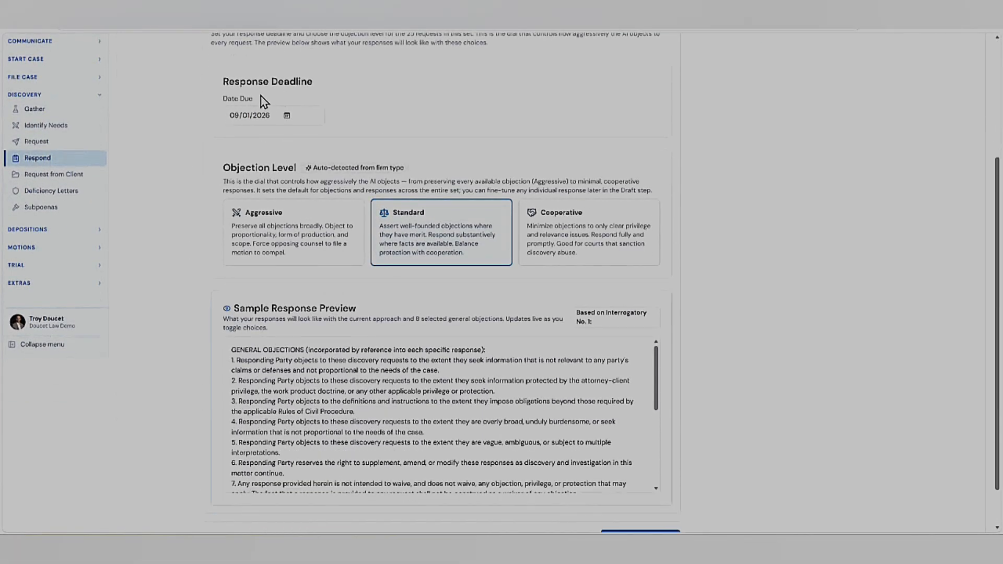
pyautogui.scroll(-3, 273, 335)
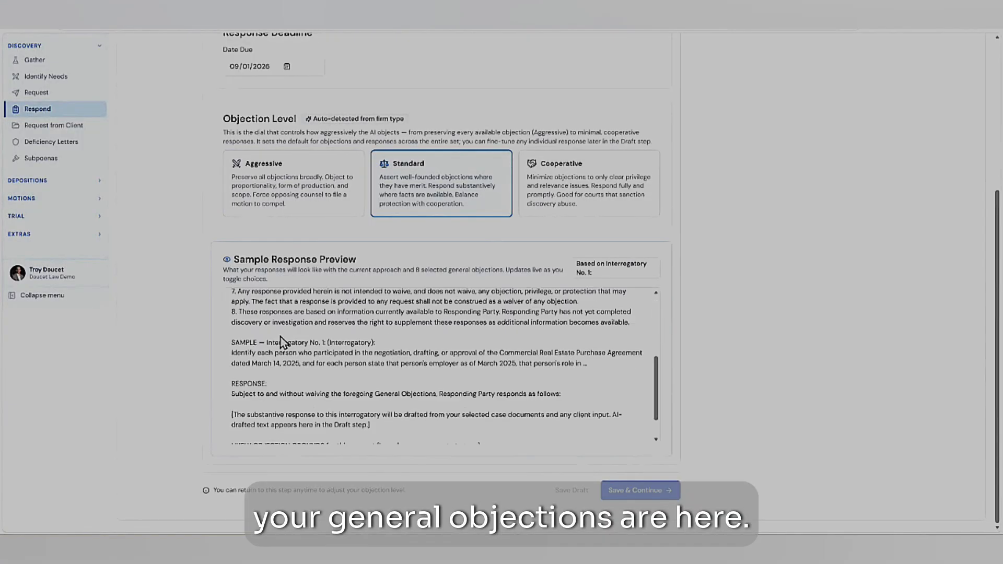
pyautogui.scroll(3, 300, 332)
pyautogui.moveTo(249, 301); pyautogui.dragTo(391, 406)
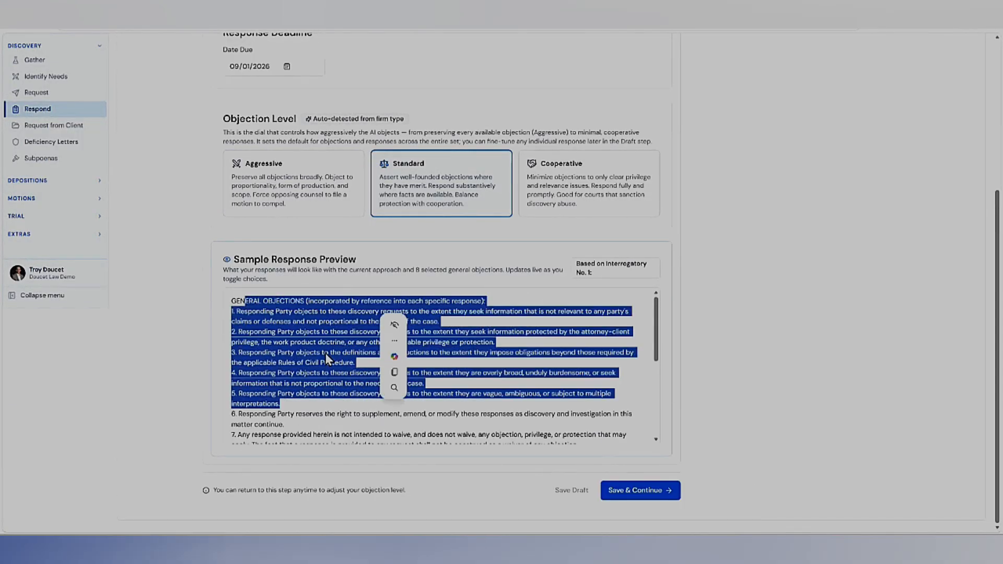
# - Examine the sample for Interrogatory No. 1, highlighting the request text, the response wording and the likely privilege objection
pyautogui.scroll(-2, 325, 350)
pyautogui.scroll(-2, 325, 349)
pyautogui.moveTo(240, 307); pyautogui.dragTo(416, 328)
pyautogui.moveTo(322, 318); pyautogui.dragTo(558, 331)
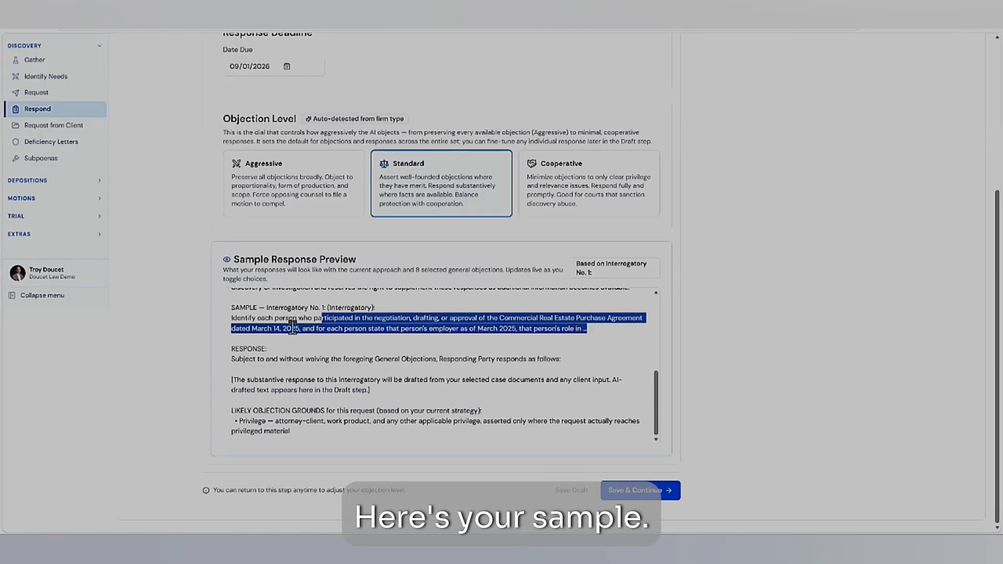
pyautogui.moveTo(239, 359); pyautogui.dragTo(527, 360)
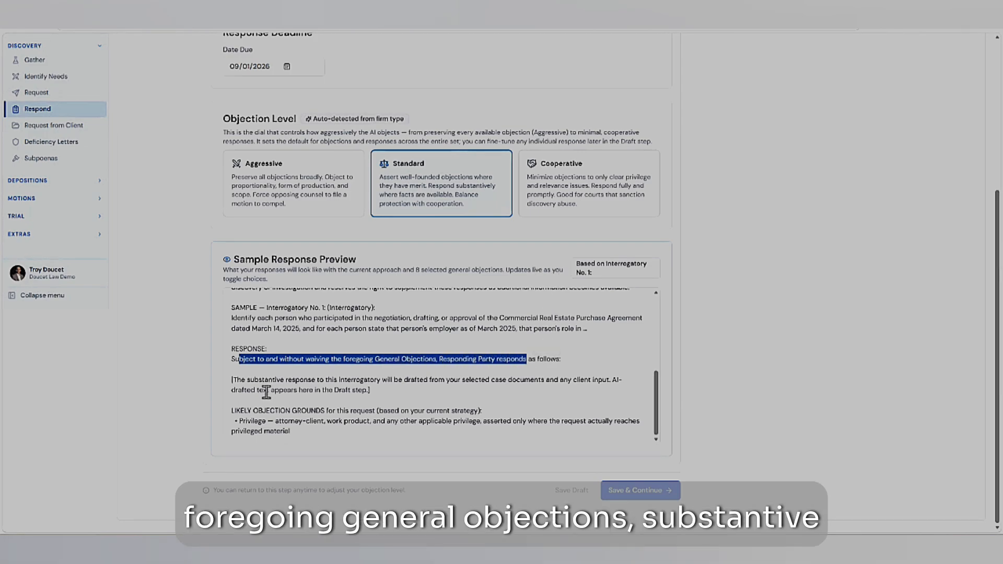
pyautogui.tripleClick(251, 381)
pyautogui.moveTo(246, 421); pyautogui.dragTo(288, 432)
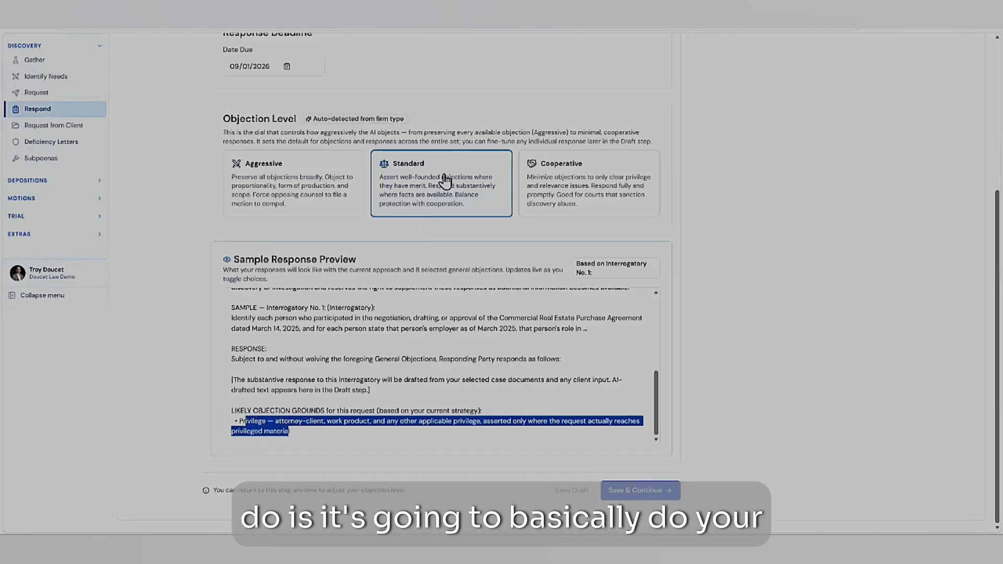
pyautogui.click(337, 403)
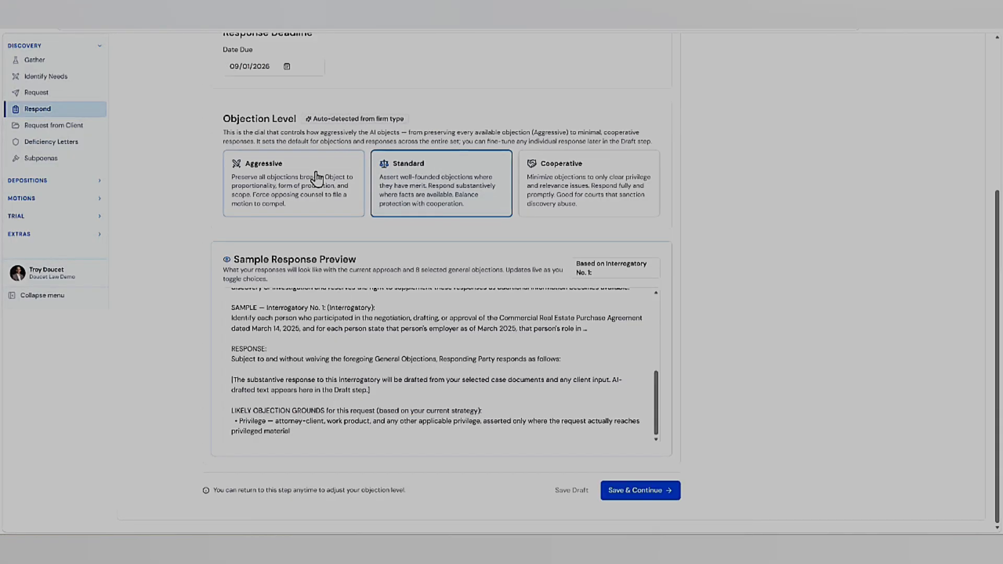
# - Set the objection level to Aggressive and highlight the substantive response placeholder in the updated sample preview
pyautogui.click(301, 184)
pyautogui.scroll(-1, 328, 353)
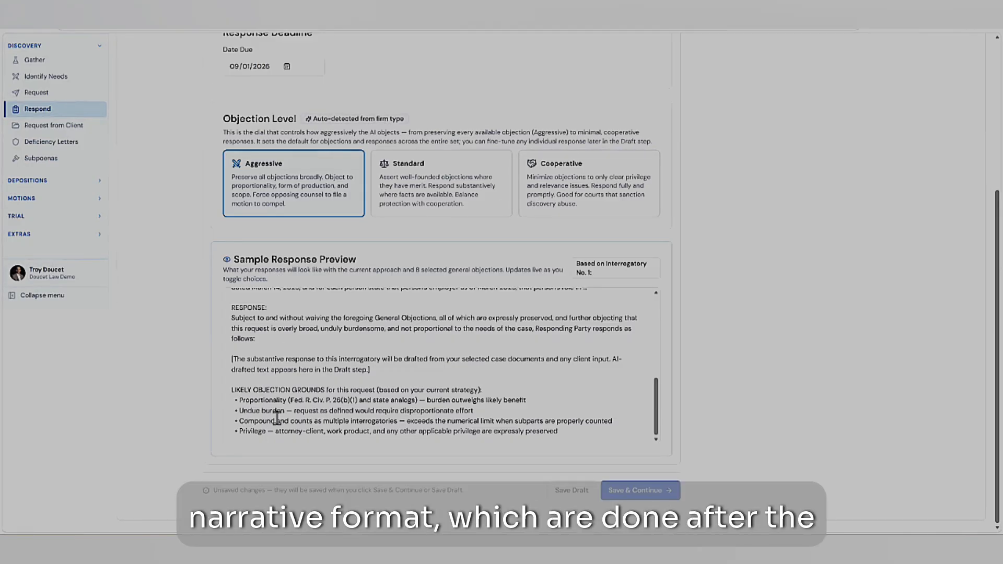
pyautogui.moveTo(235, 359); pyautogui.dragTo(370, 369)
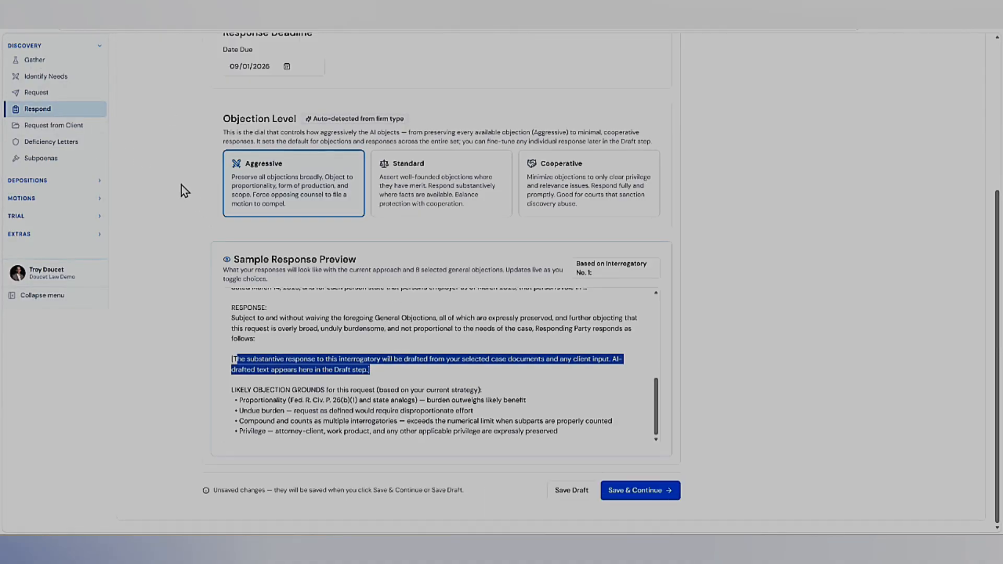
pyautogui.scroll(5, 173, 172)
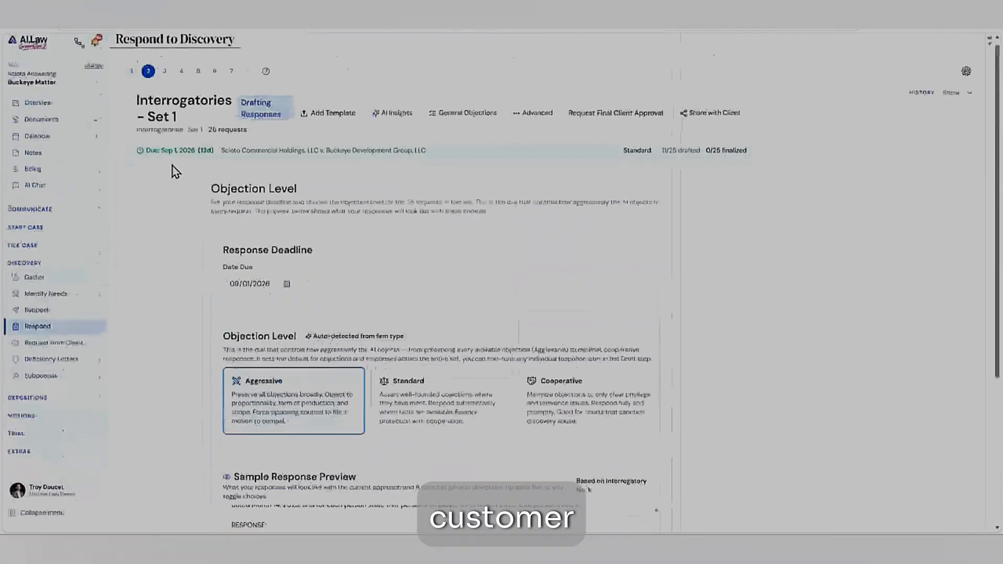
# - Set the objection level to Cooperative, review the updated sample response preview, and save the strategy to reach the objections and context stage
pyautogui.scroll(-3, 168, 206)
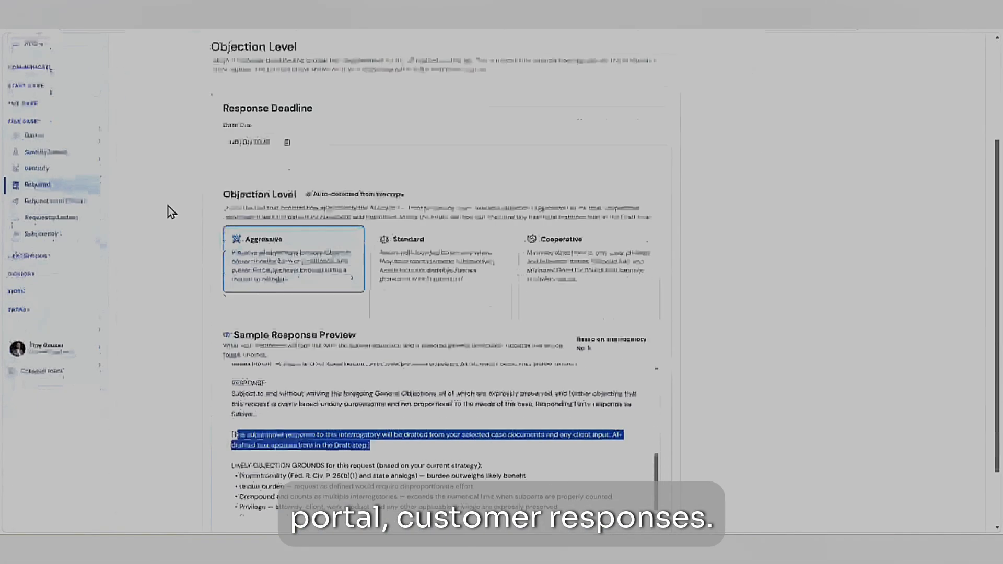
pyautogui.scroll(-1, 169, 206)
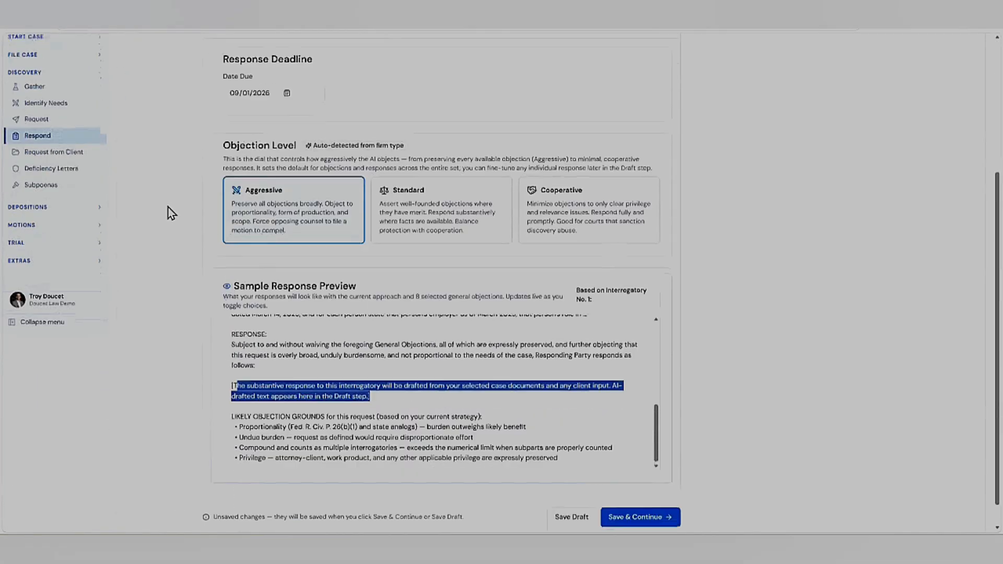
pyautogui.click(586, 212)
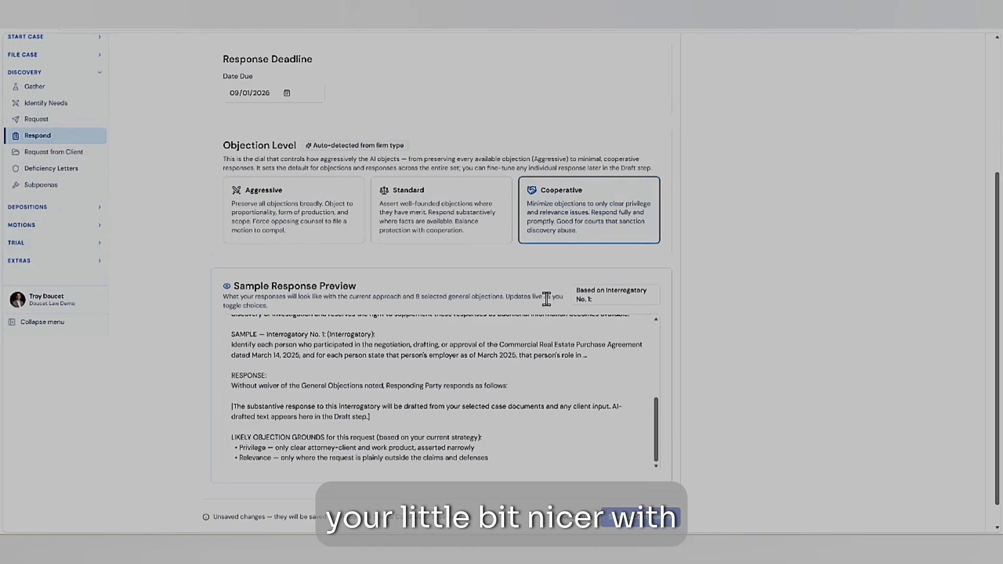
pyautogui.scroll(3, 356, 351)
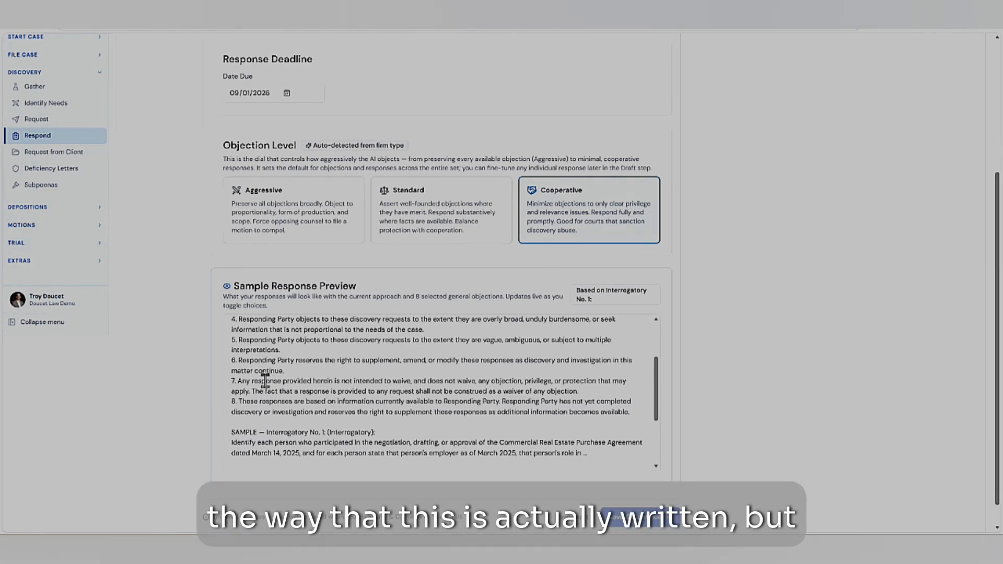
pyautogui.scroll(-3, 265, 381)
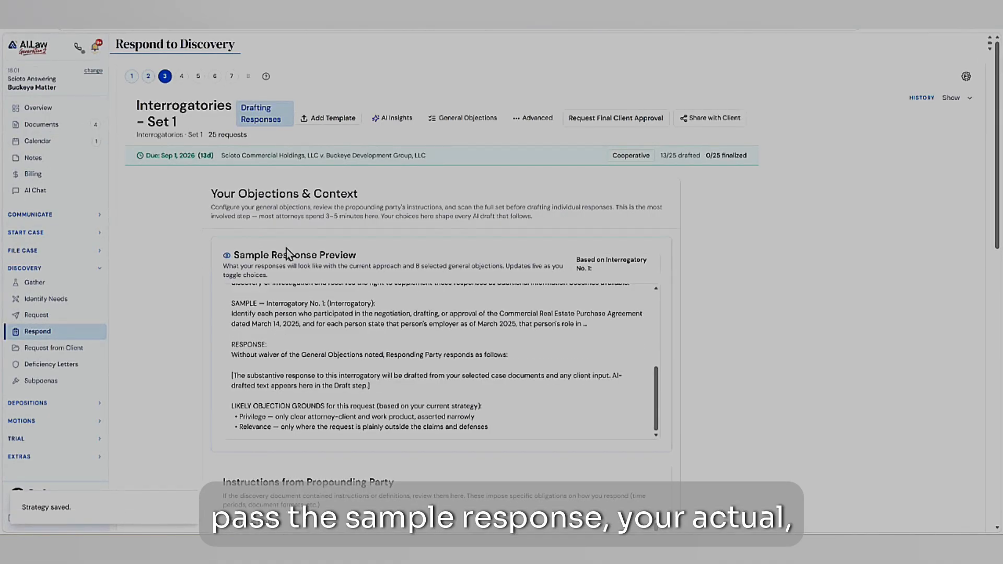
# - Examine the Instructions from Propounding Party, highlighting the section heading and enlarging the instructions box to show more text
pyautogui.scroll(-6, 179, 307)
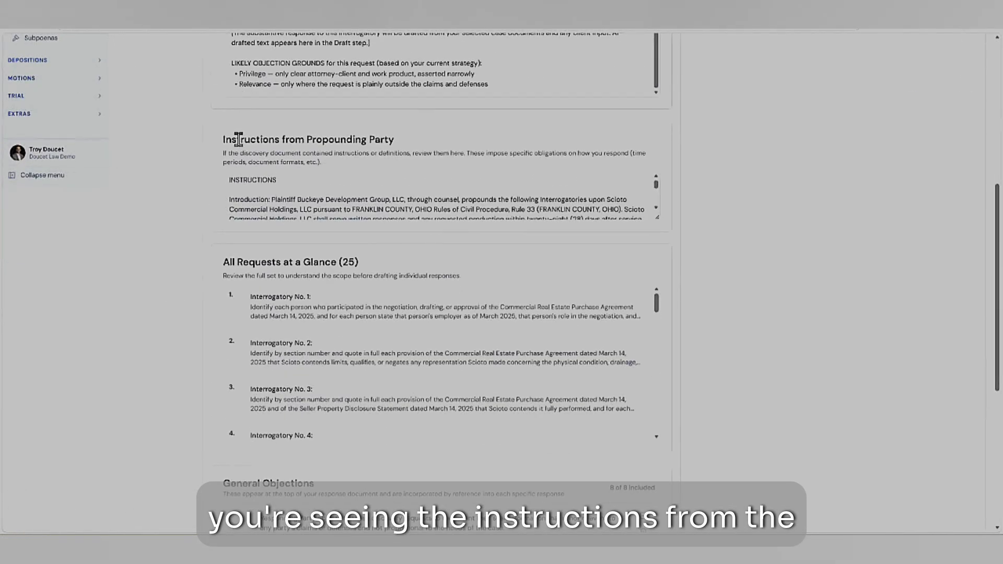
pyautogui.moveTo(238, 139); pyautogui.dragTo(387, 139)
pyautogui.scroll(-2, 275, 192)
pyautogui.scroll(-1, 276, 192)
pyautogui.moveTo(658, 217); pyautogui.dragTo(653, 321)
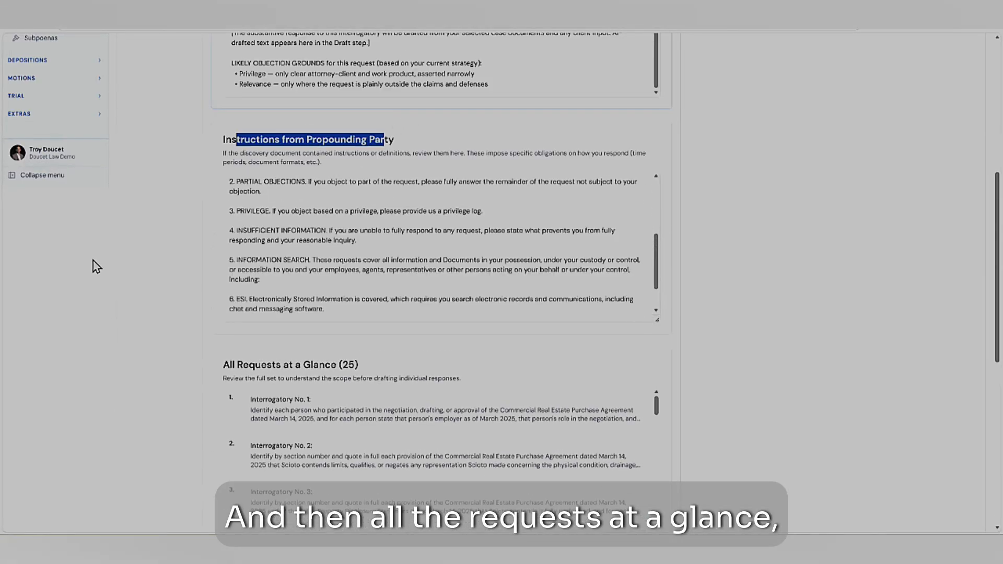
# - Review all requests at a glance and the general objections, and save them to proceed to the client input stage
pyautogui.scroll(-5, 128, 260)
pyautogui.scroll(-4, 372, 199)
pyautogui.scroll(-10, 374, 198)
pyautogui.scroll(-3, 187, 253)
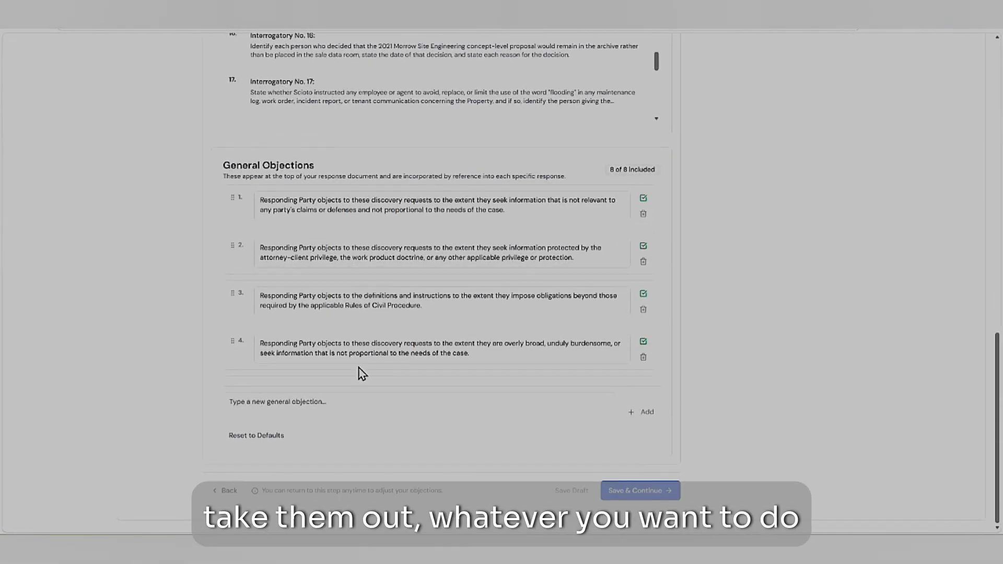
pyautogui.click(468, 400)
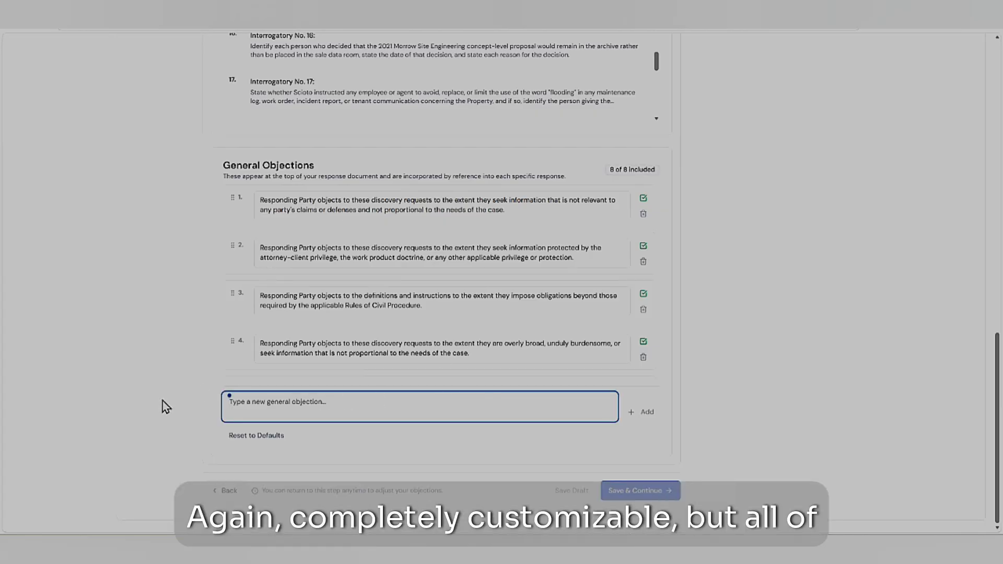
pyautogui.click(650, 491)
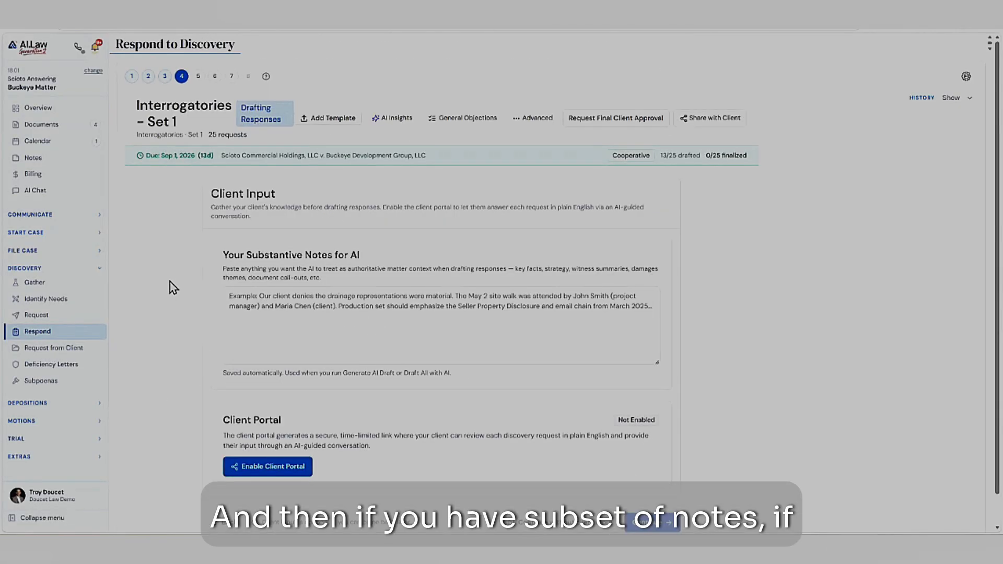
# - Enable the client portal for Interrogatories – Set 1 and open the copied link in a new browser tab
pyautogui.click(311, 320)
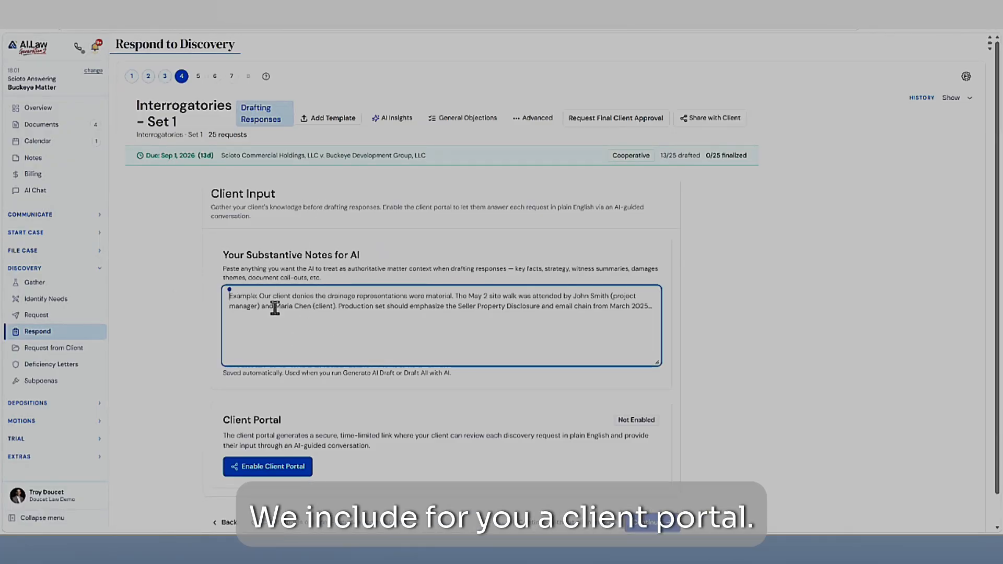
pyautogui.click(270, 468)
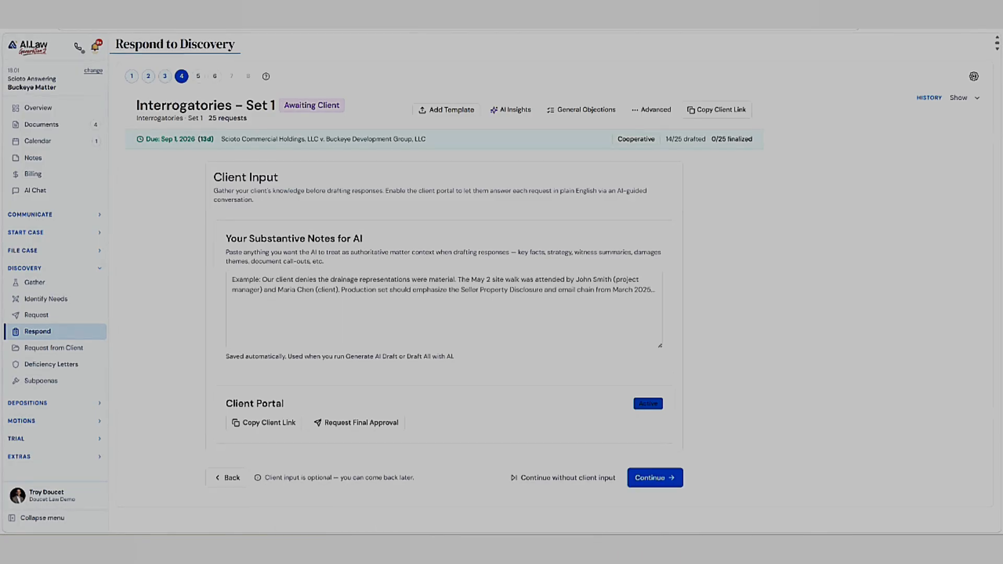
pyautogui.hotkey('ctrl', 't')
pyautogui.hotkey('ctrl', 'v')
pyautogui.press('Return')
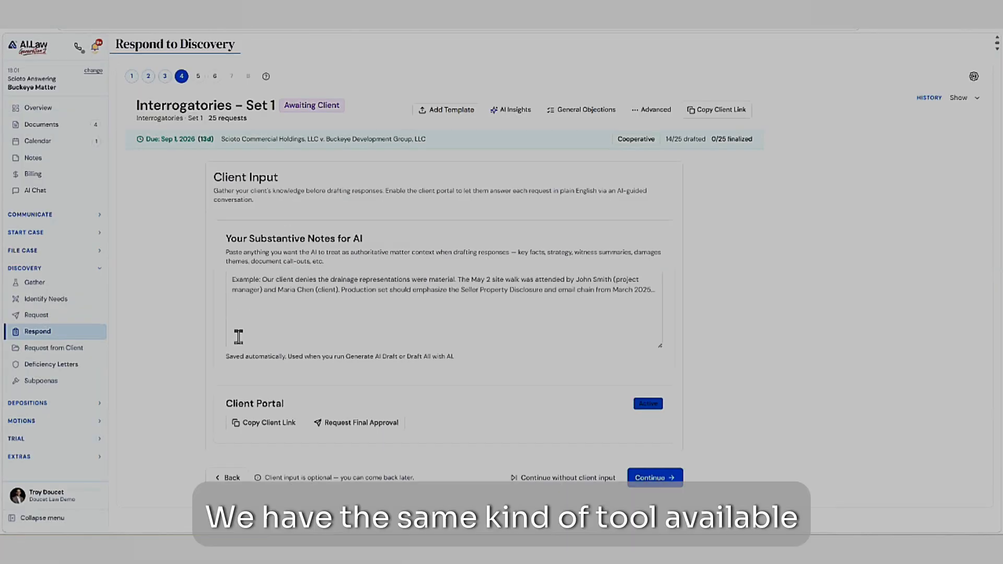
# - From the matter overview, open the client intake and examine its response sections and client-uploaded documents
pyautogui.click(38, 107)
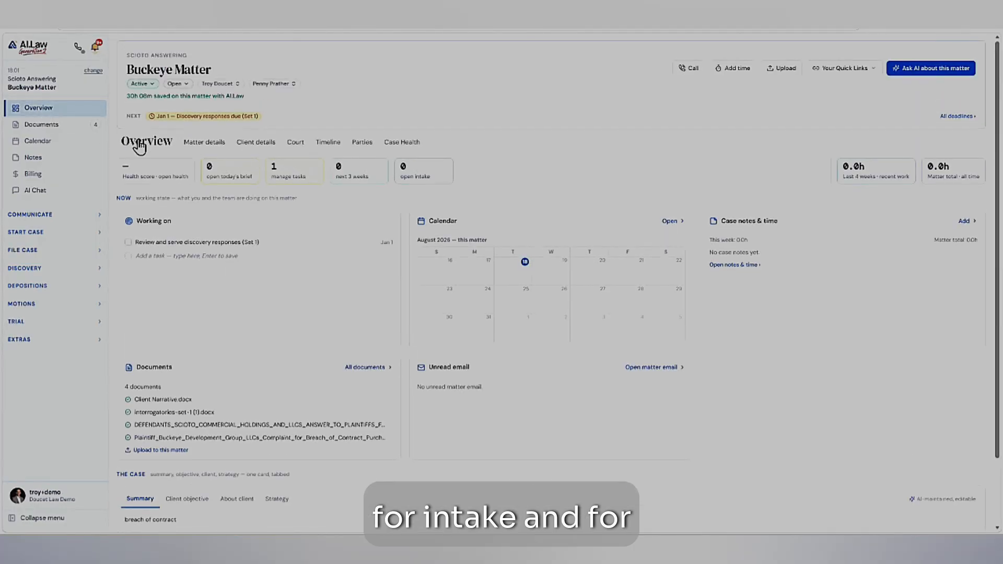
pyautogui.click(36, 233)
pyautogui.click(33, 247)
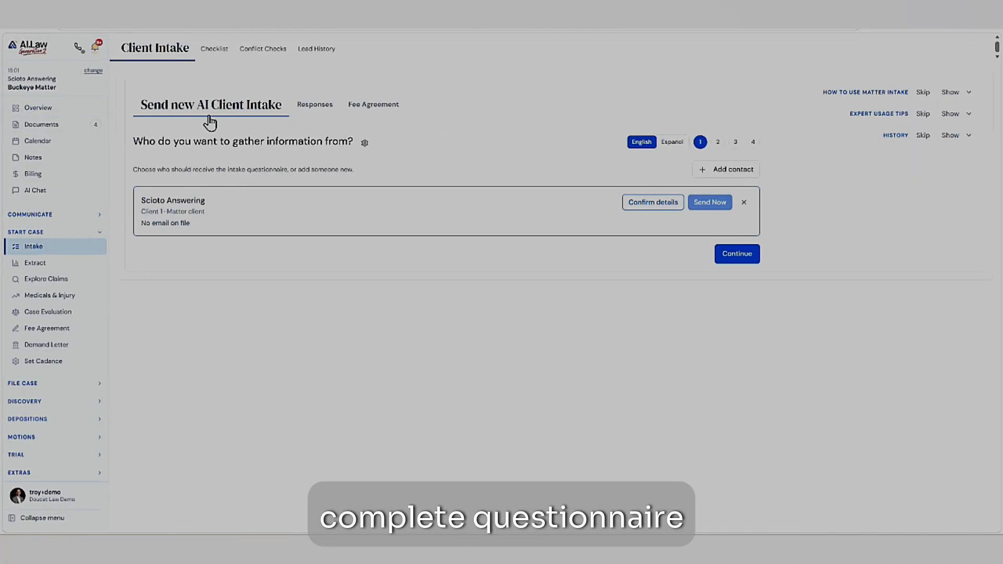
pyautogui.click(317, 107)
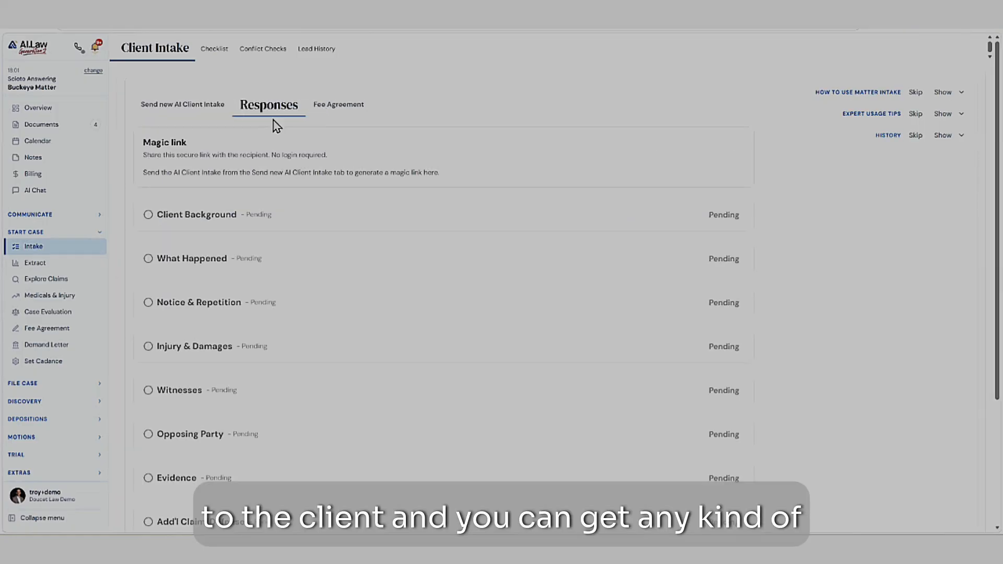
pyautogui.scroll(-4, 197, 218)
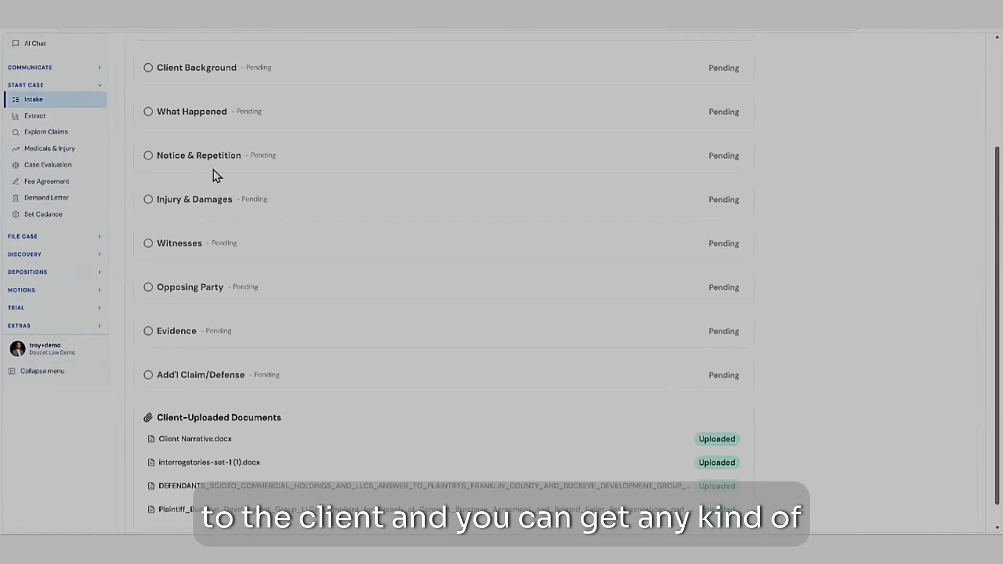
pyautogui.scroll(1, 175, 129)
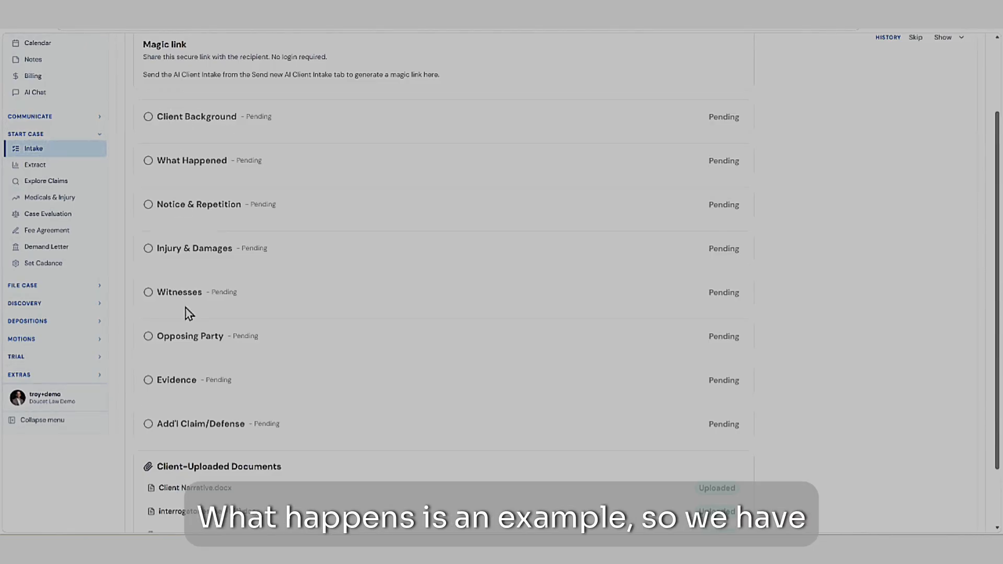
pyautogui.scroll(2, 213, 178)
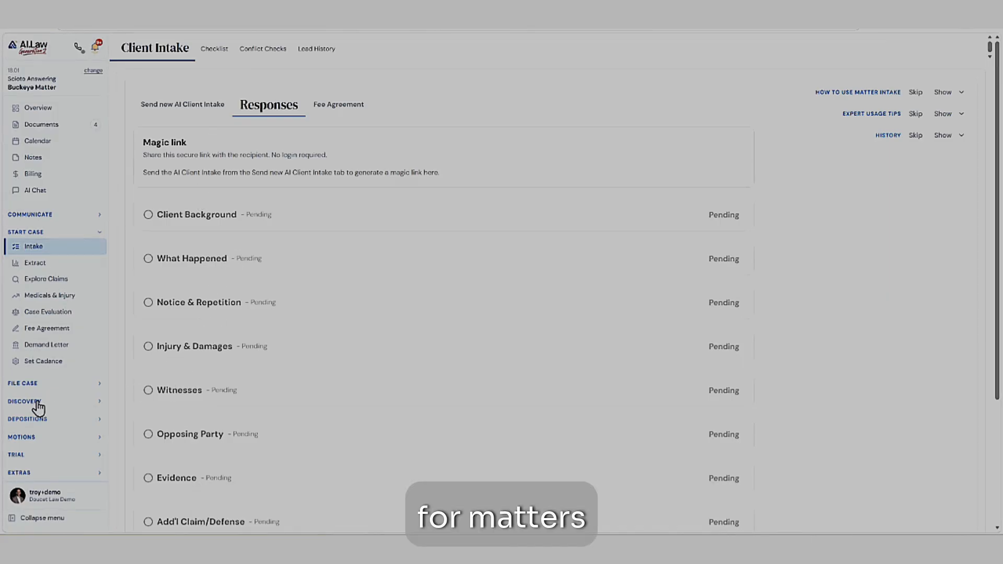
# - Return to the matter overview and open the client portal invitation form among the communication tools
pyautogui.click(50, 107)
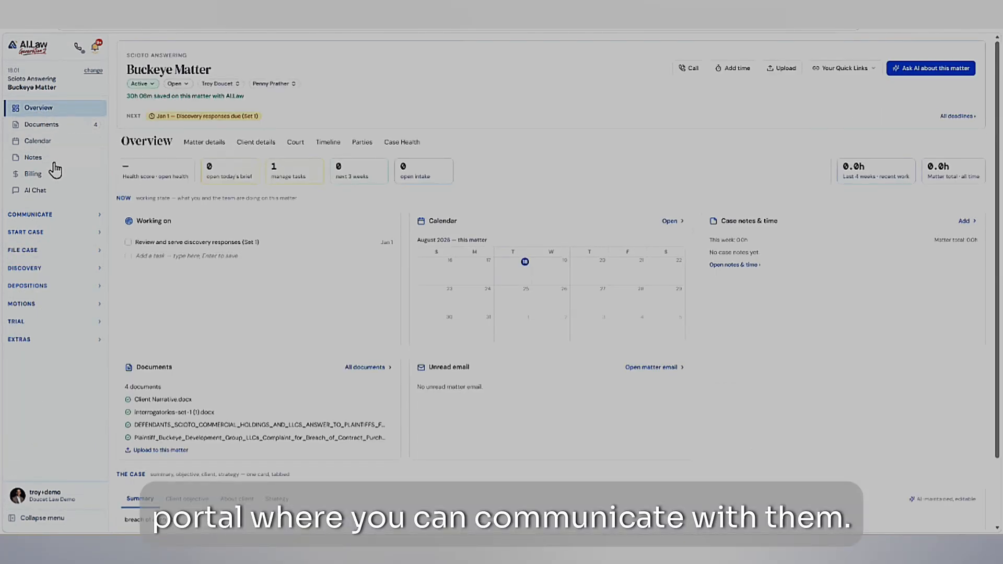
pyautogui.click(38, 215)
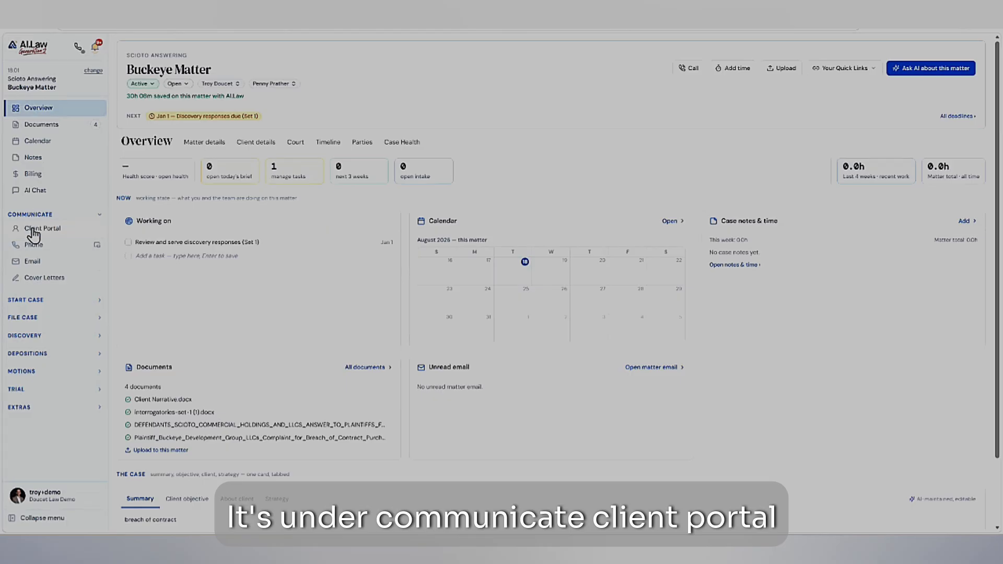
pyautogui.click(35, 230)
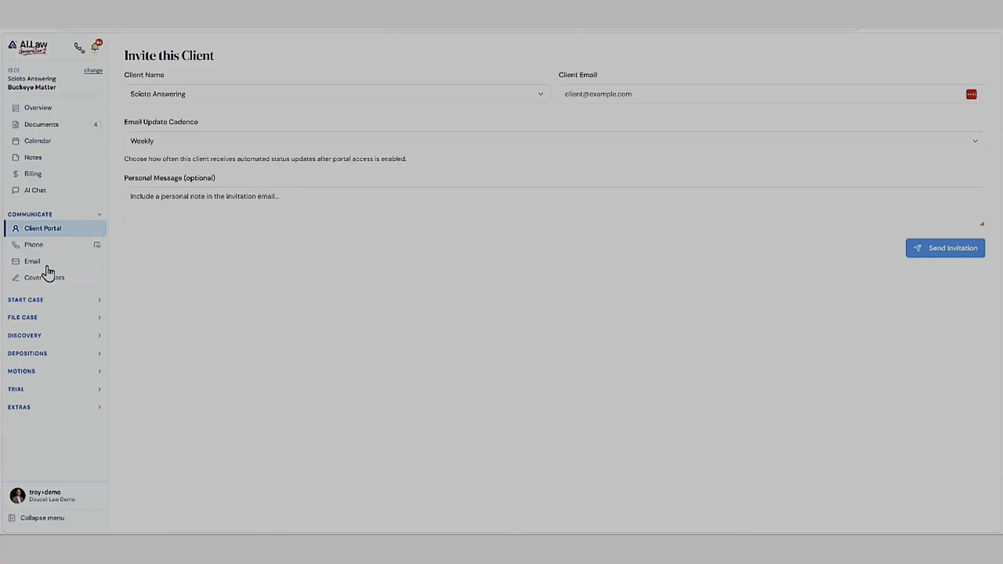
# - Return to the discovery responses for Interrogatories – Set 1, view the case document selection, and open the response drafting stage
pyautogui.click(31, 337)
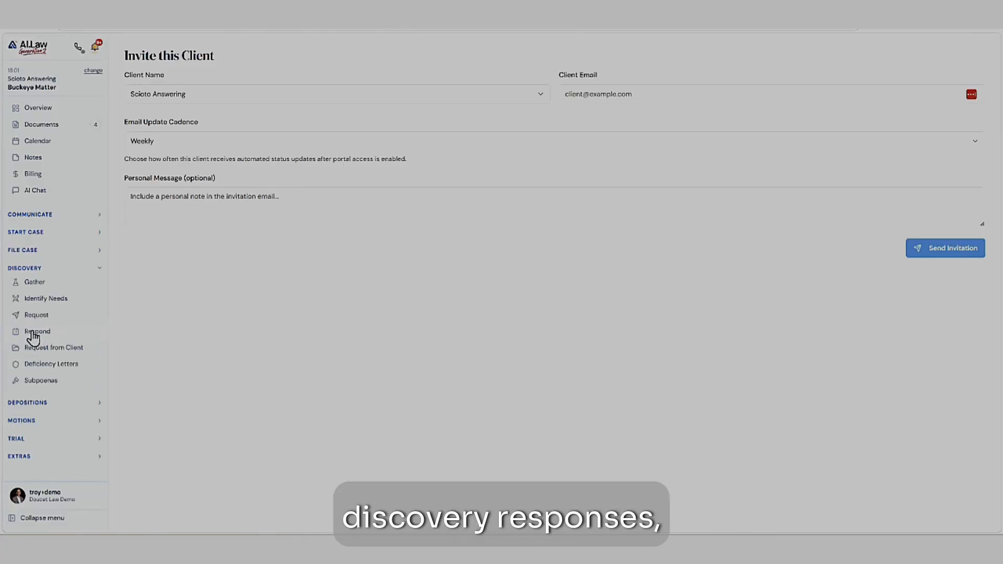
pyautogui.click(31, 333)
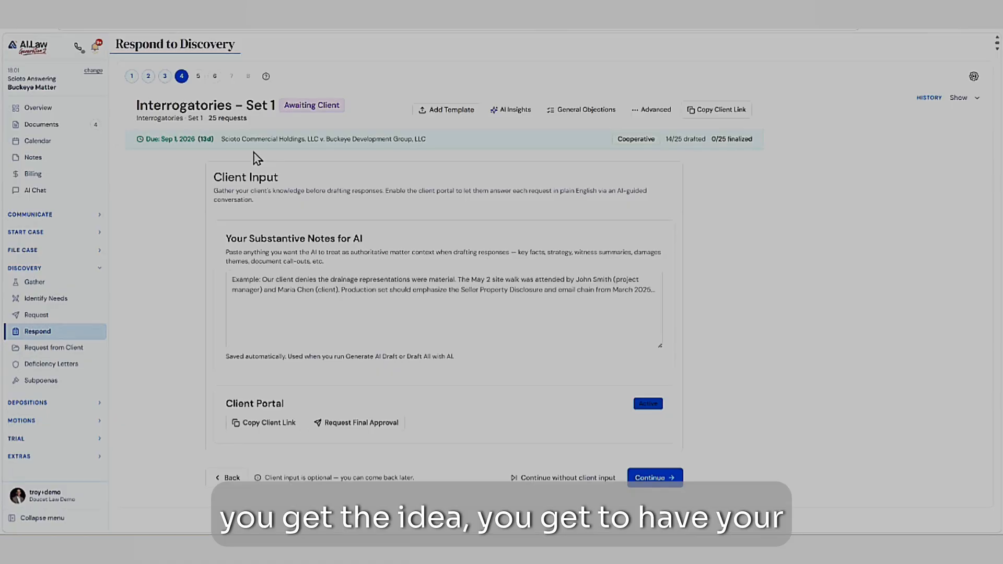
pyautogui.click(199, 76)
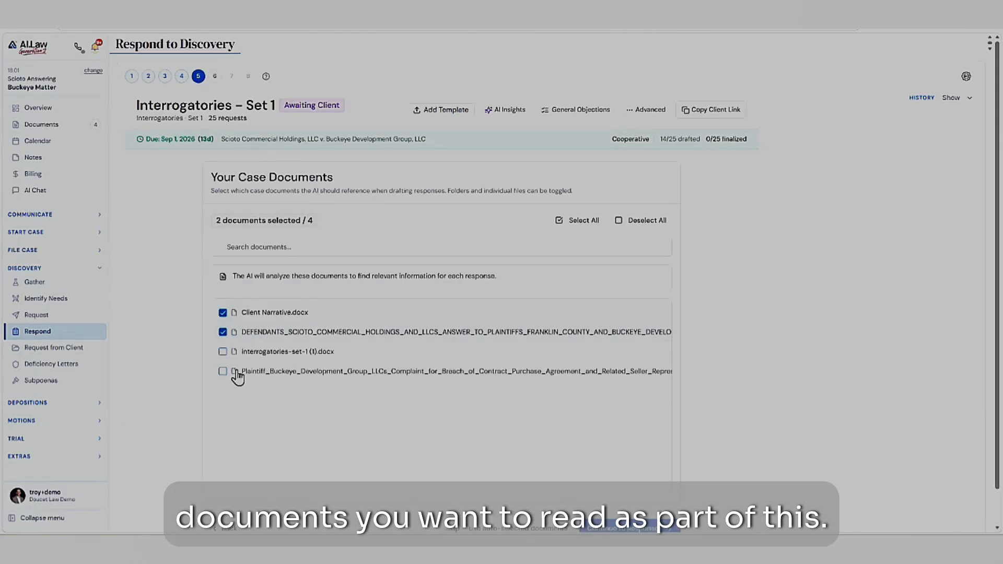
pyautogui.click(215, 76)
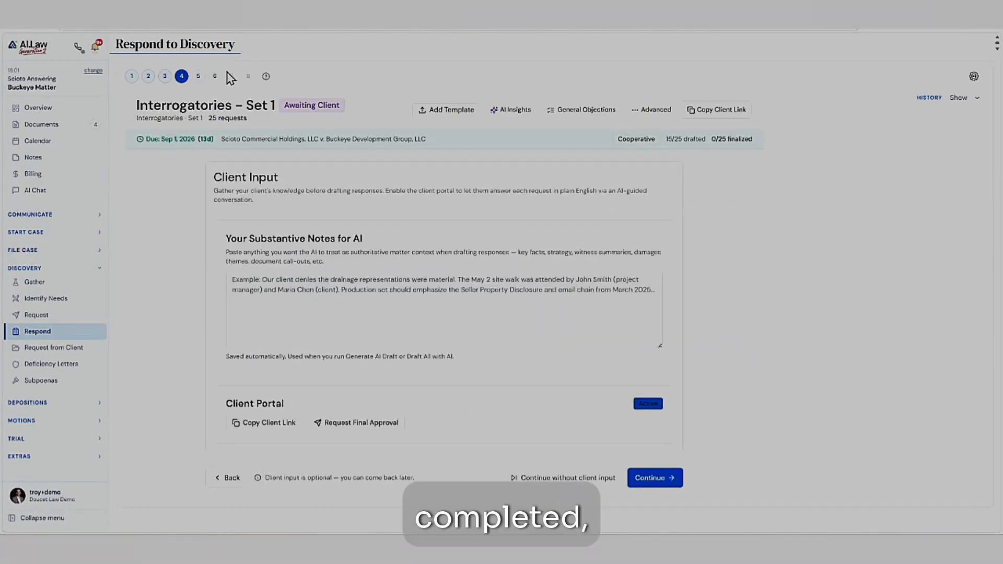
pyautogui.click(215, 77)
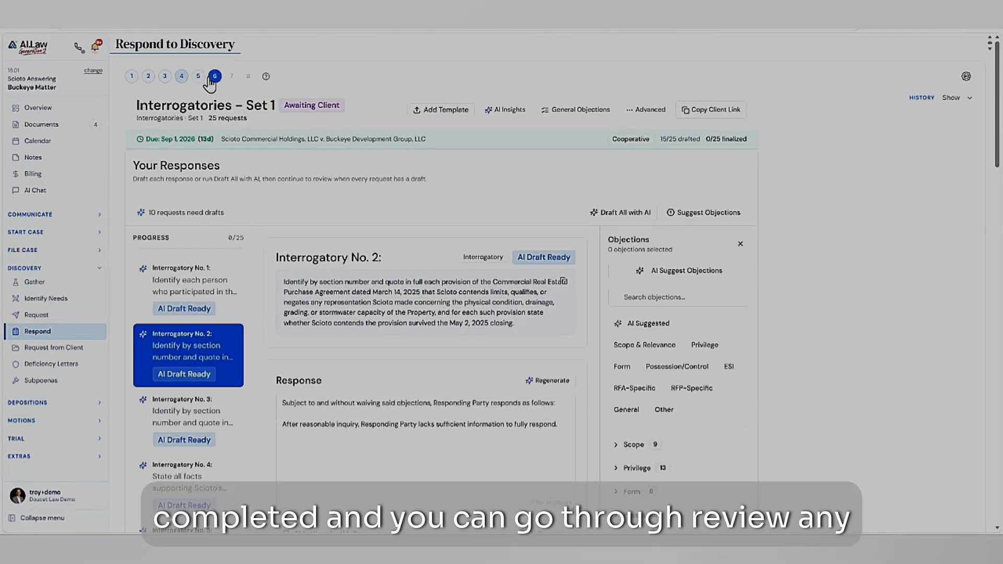
# - Review the request and AI-drafted response for Interrogatory No. 2, and finalize that response
pyautogui.scroll(-3, 330, 349)
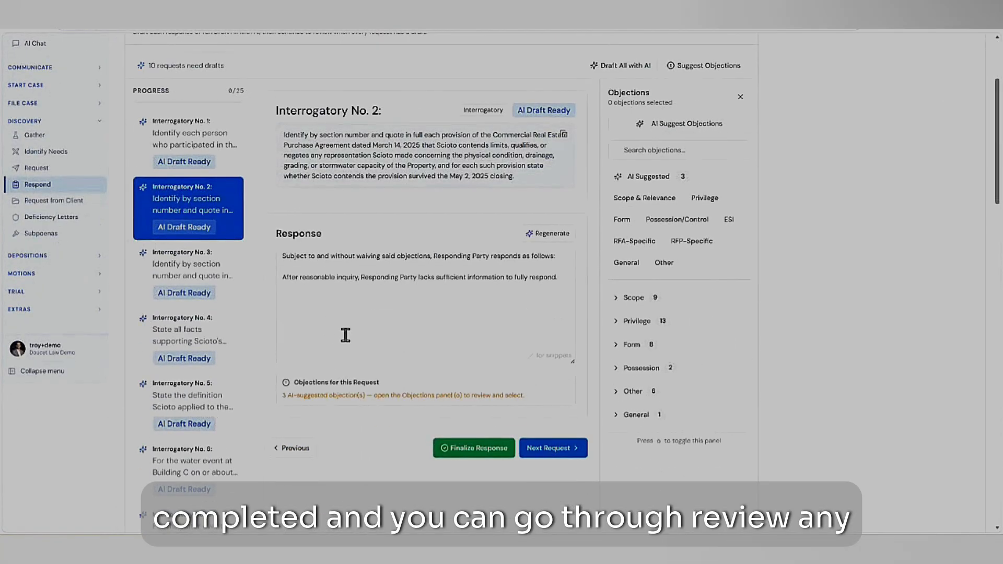
pyautogui.scroll(3, 381, 260)
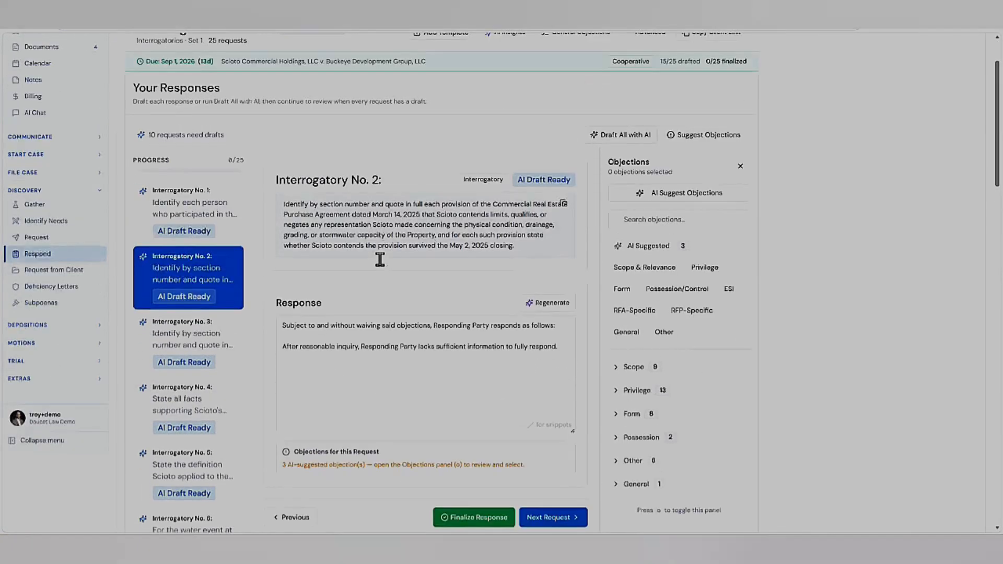
pyautogui.scroll(-1, 381, 424)
pyautogui.click(502, 371)
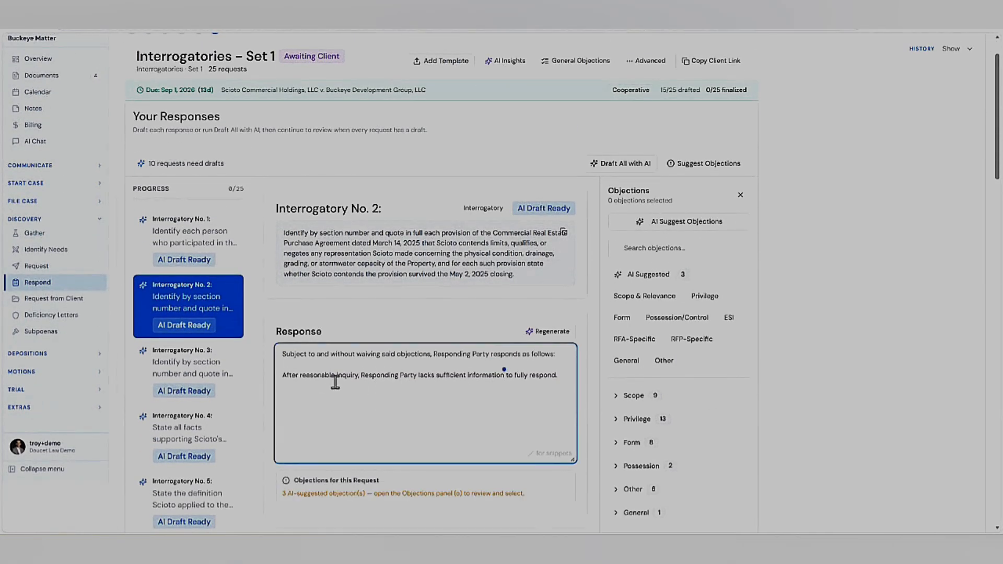
pyautogui.click(431, 376)
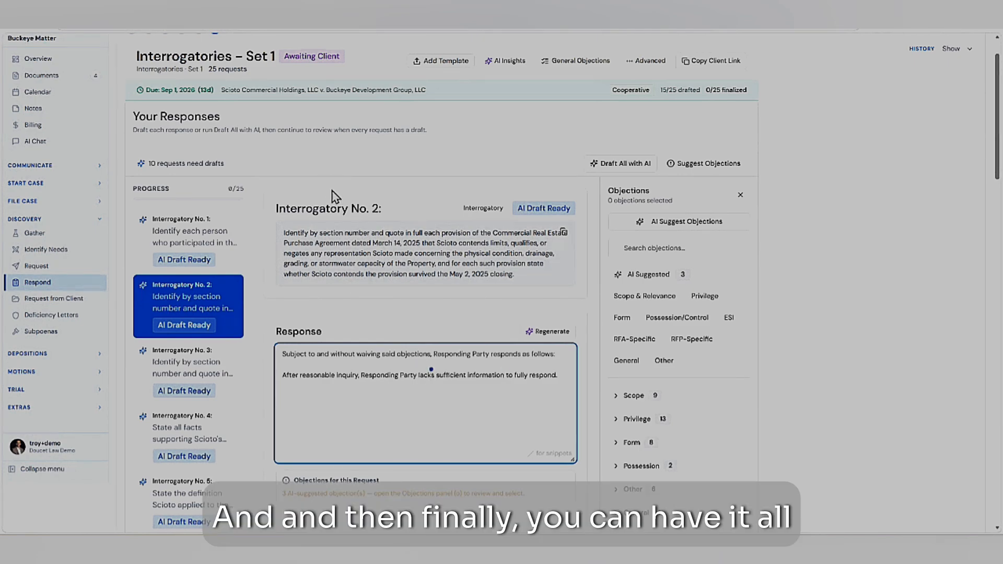
pyautogui.scroll(1, 334, 197)
pyautogui.scroll(-4, 601, 454)
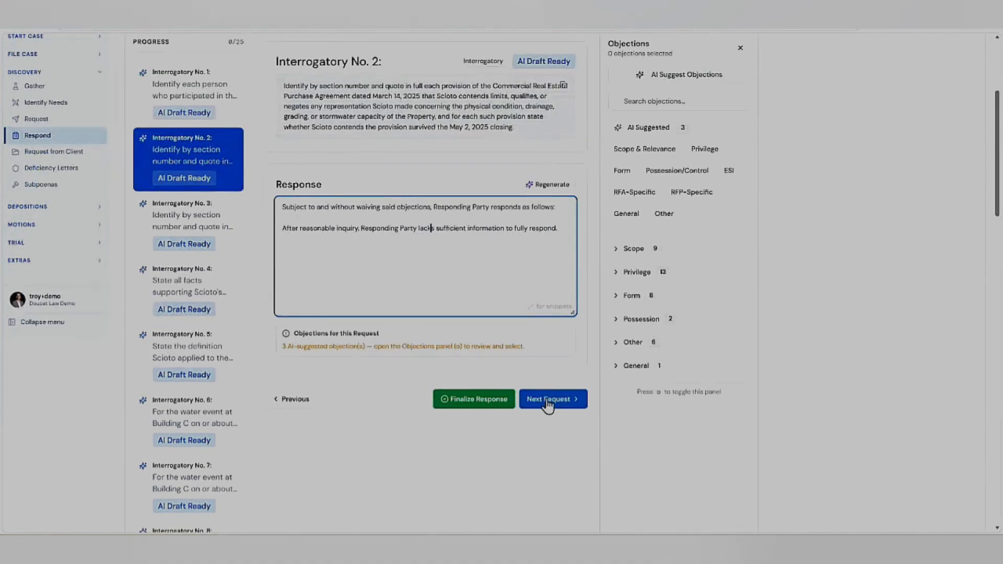
pyautogui.click(486, 403)
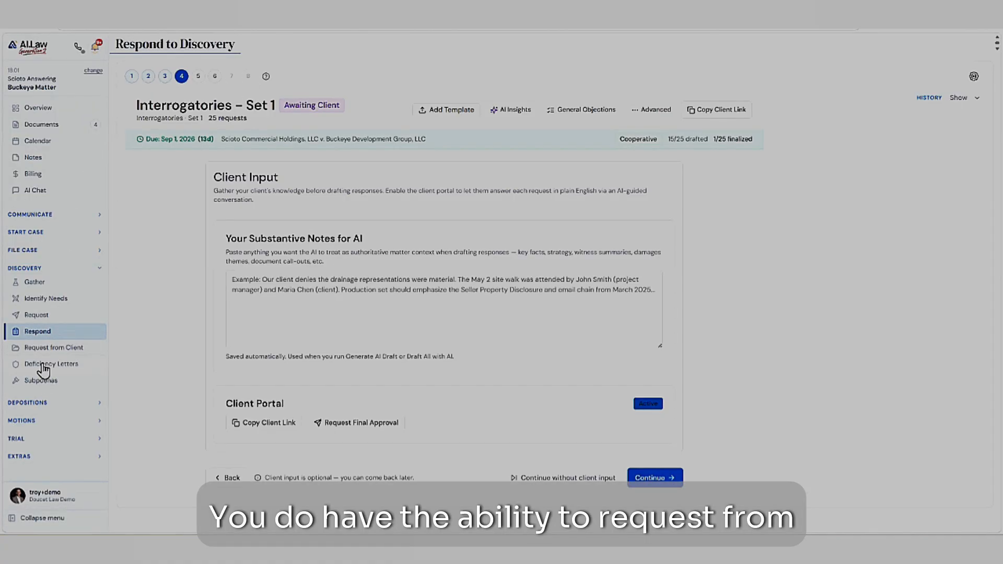
# - View the Client Discovery Portal for requesting answers from the client, and examine the deficiency letter setup form
pyautogui.click(42, 365)
pyautogui.click(46, 349)
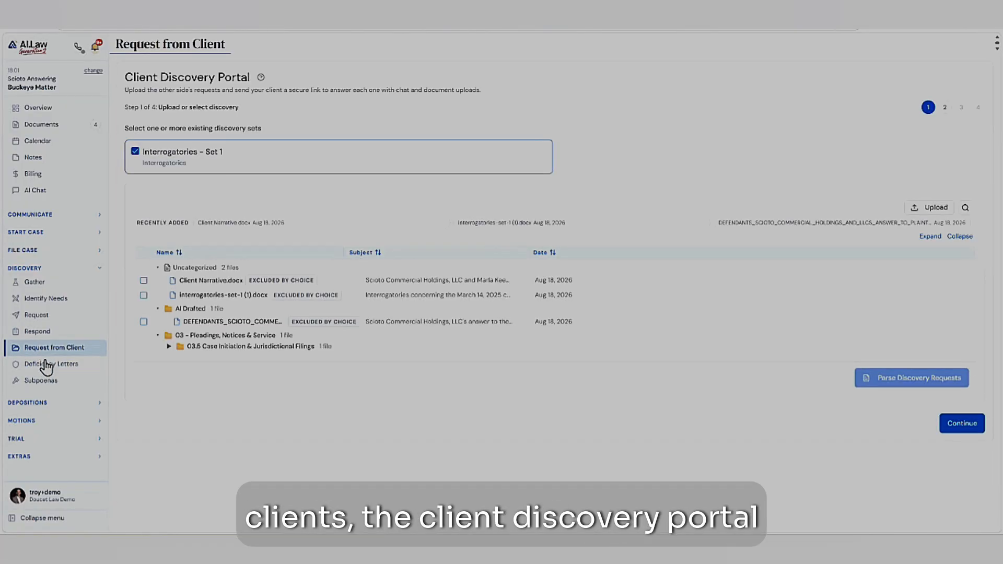
pyautogui.click(46, 364)
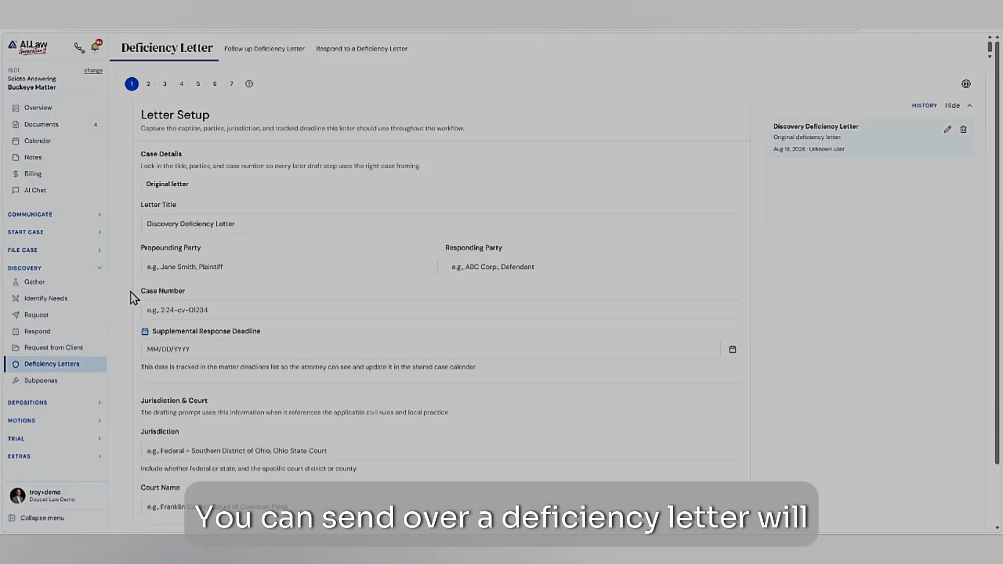
pyautogui.scroll(-3, 184, 335)
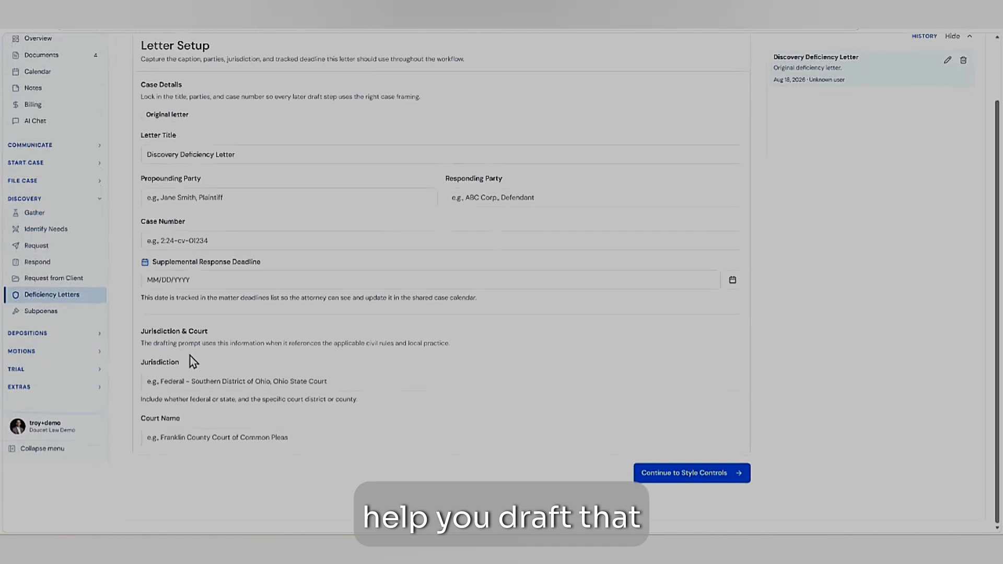
# - Compare the original, follow-up and respond-to deficiency letter workflows, and return to the follow-up letter's response selection
pyautogui.scroll(3, 192, 360)
pyautogui.click(265, 52)
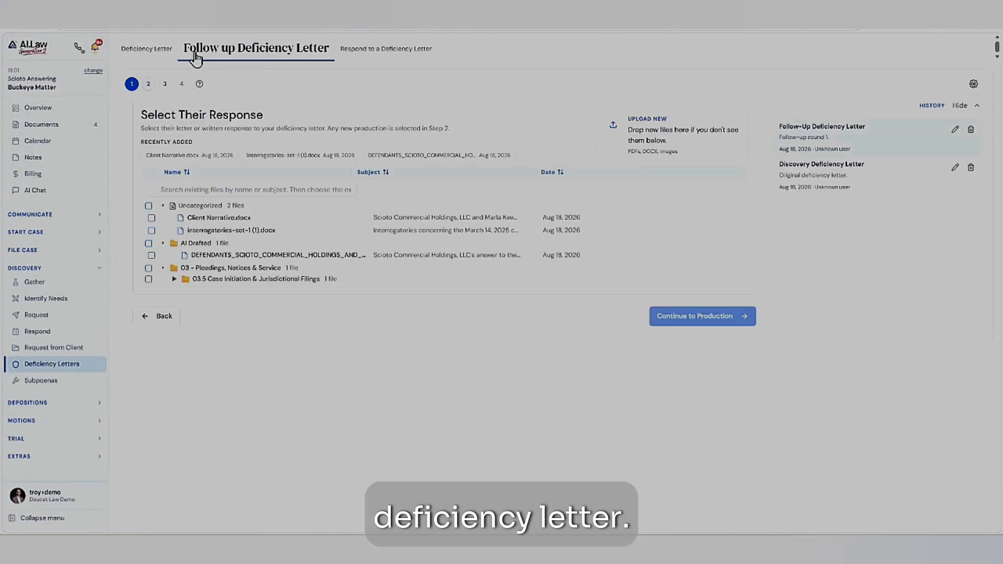
pyautogui.click(366, 49)
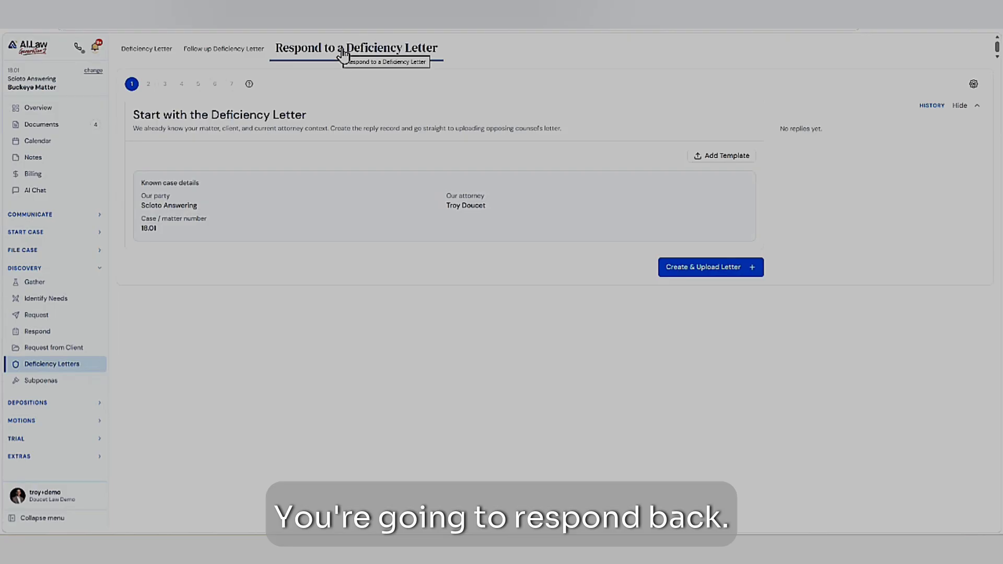
pyautogui.click(188, 52)
pyautogui.click(138, 49)
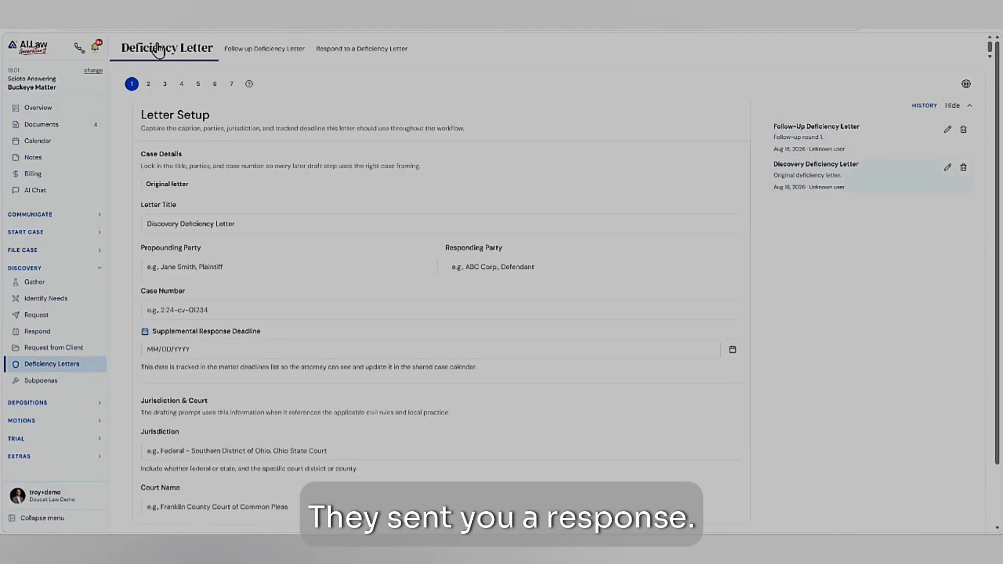
pyautogui.click(252, 52)
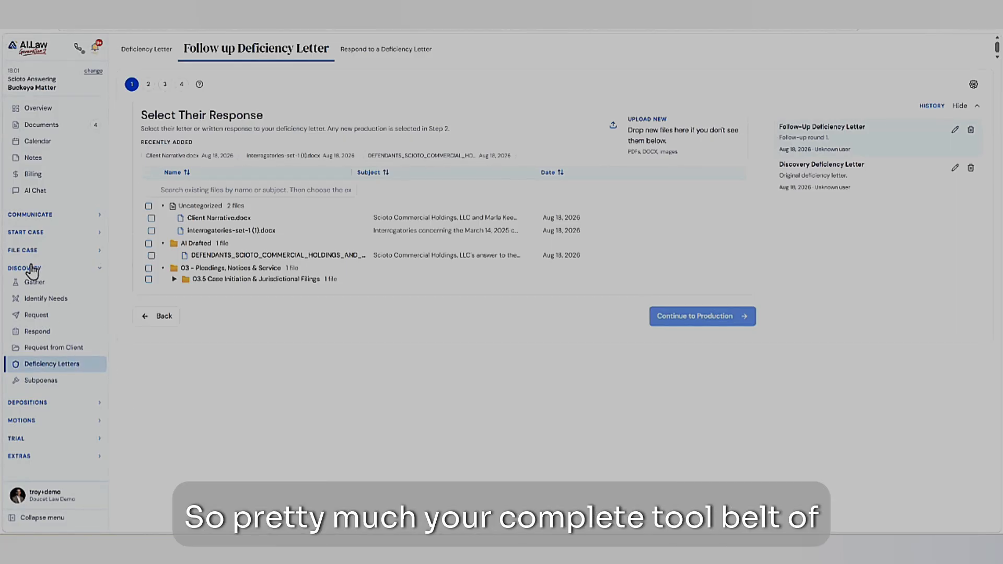
# - Look through the deposition, motion, trial and contract tools, and view the motion drafting page
pyautogui.click(33, 403)
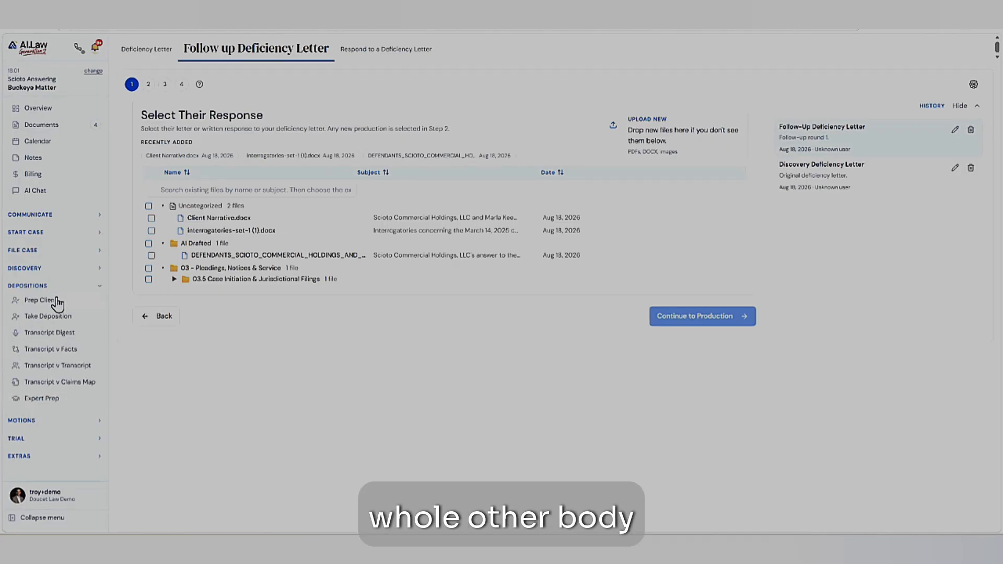
pyautogui.click(21, 422)
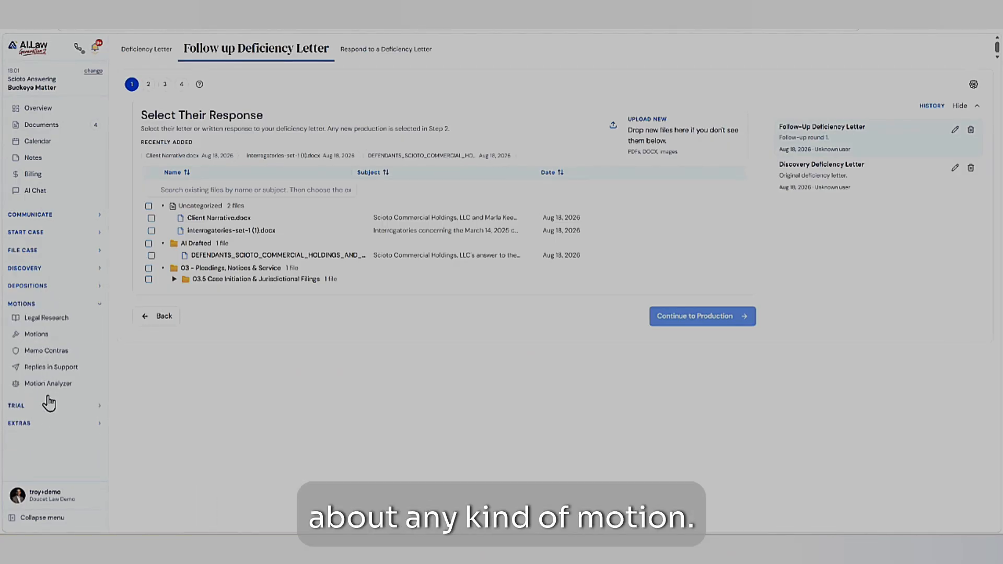
pyautogui.click(47, 336)
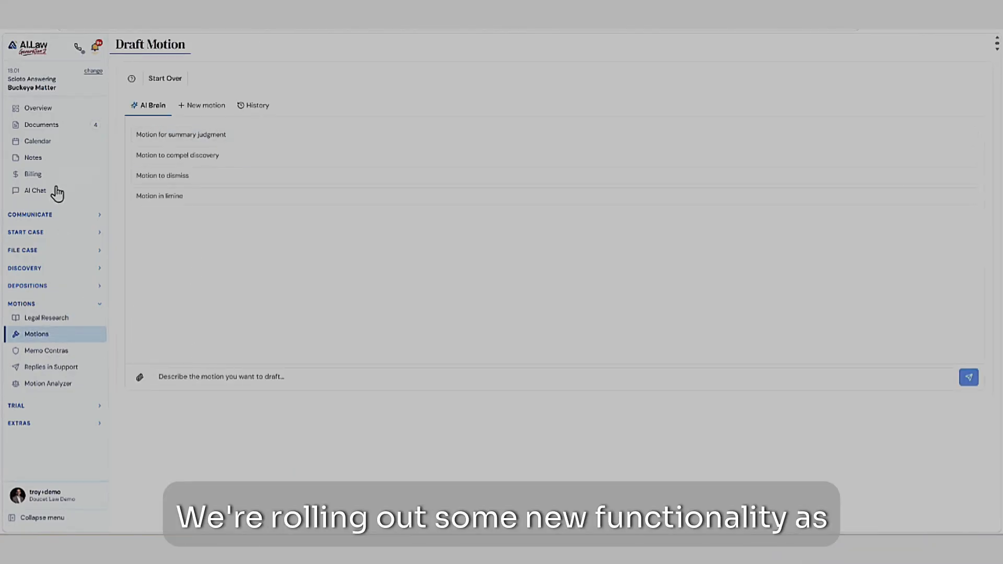
pyautogui.click(36, 408)
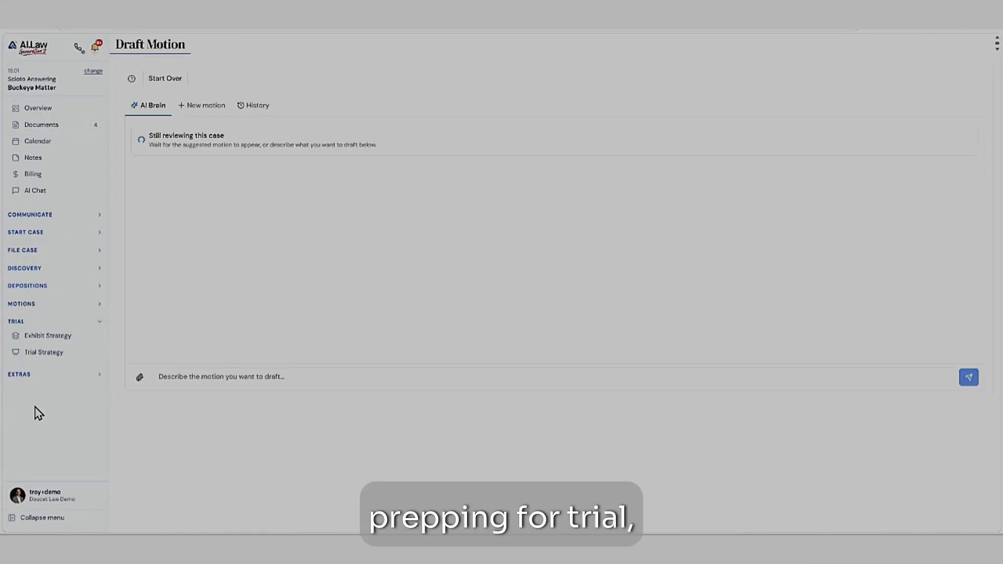
pyautogui.click(31, 377)
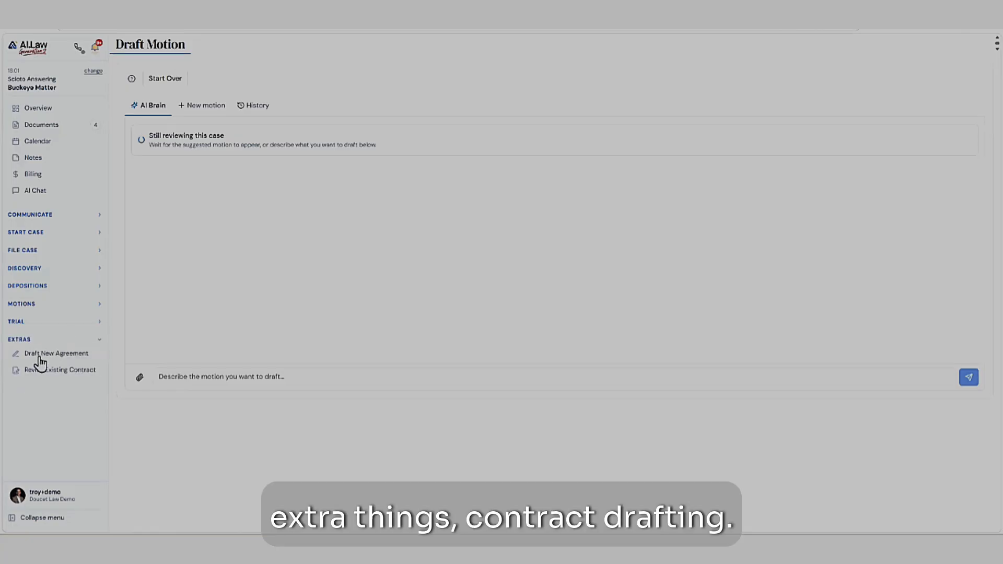
# - View the initial disclosures form among the case filing tools, and generate the matter's strategy action plan with AI
pyautogui.click(27, 252)
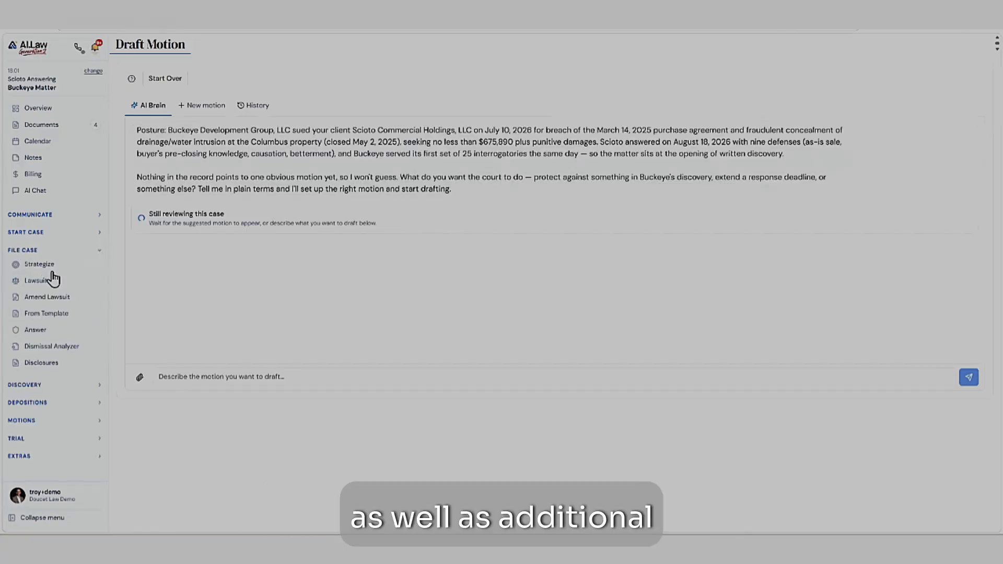
pyautogui.click(43, 270)
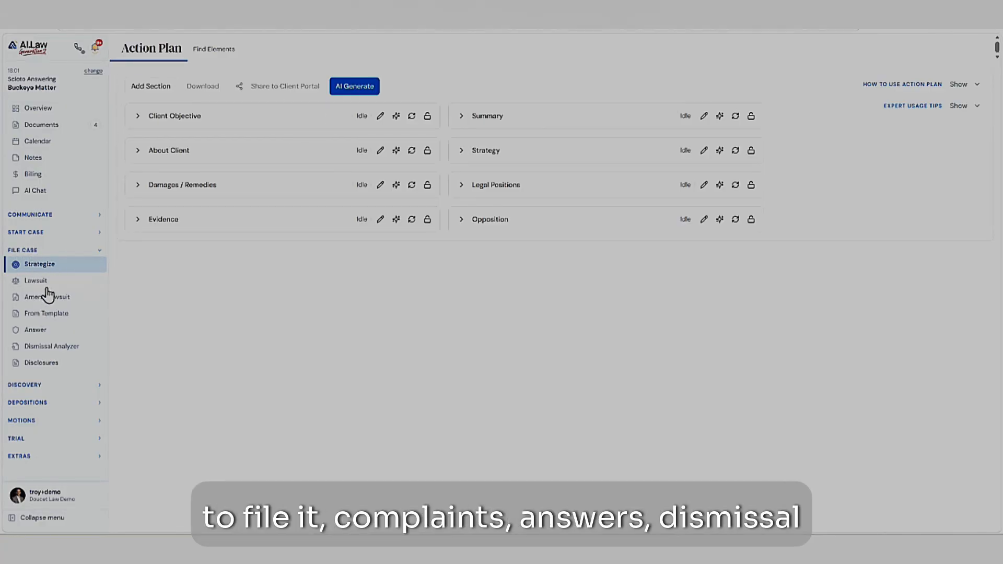
pyautogui.click(48, 365)
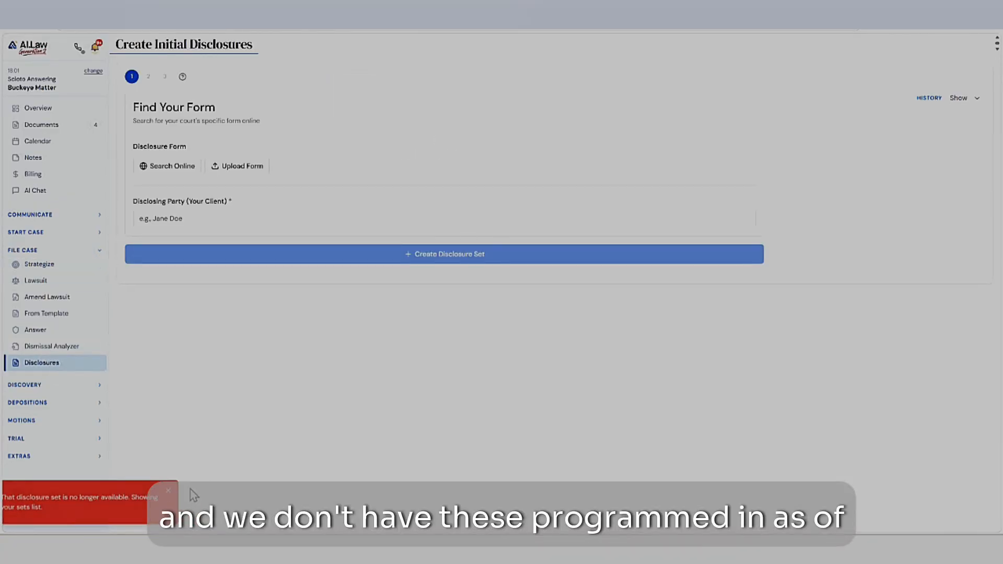
pyautogui.click(40, 266)
pyautogui.click(355, 87)
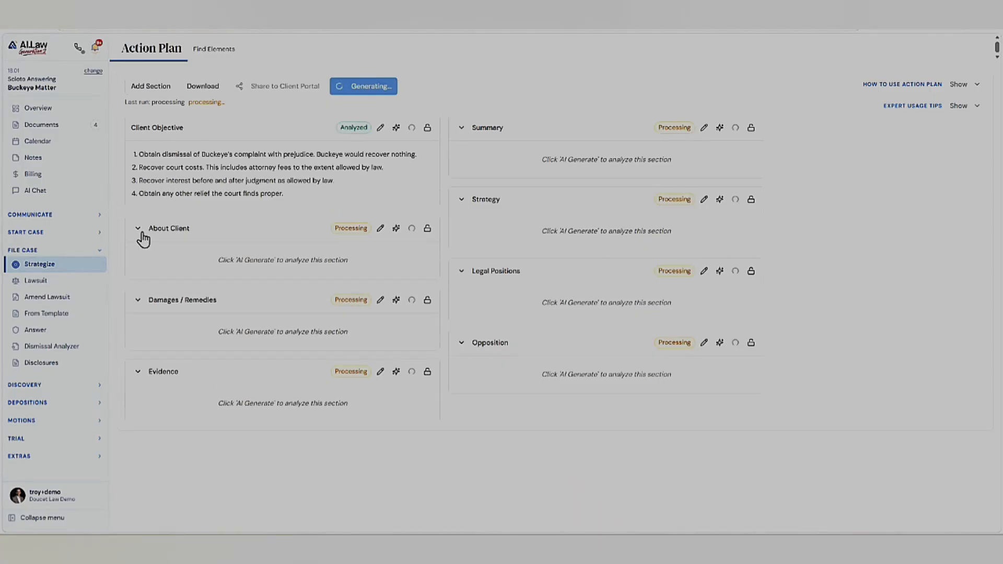
# - Examine the matter's billing overview, payment recording, subscriptions and verification pages, and return to the billing overview
pyautogui.click(49, 175)
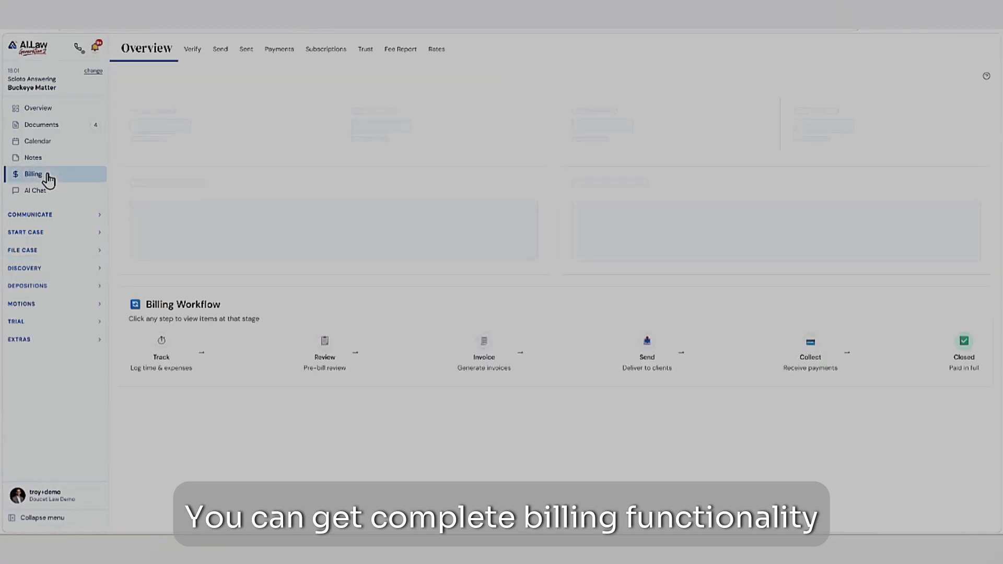
pyautogui.click(275, 52)
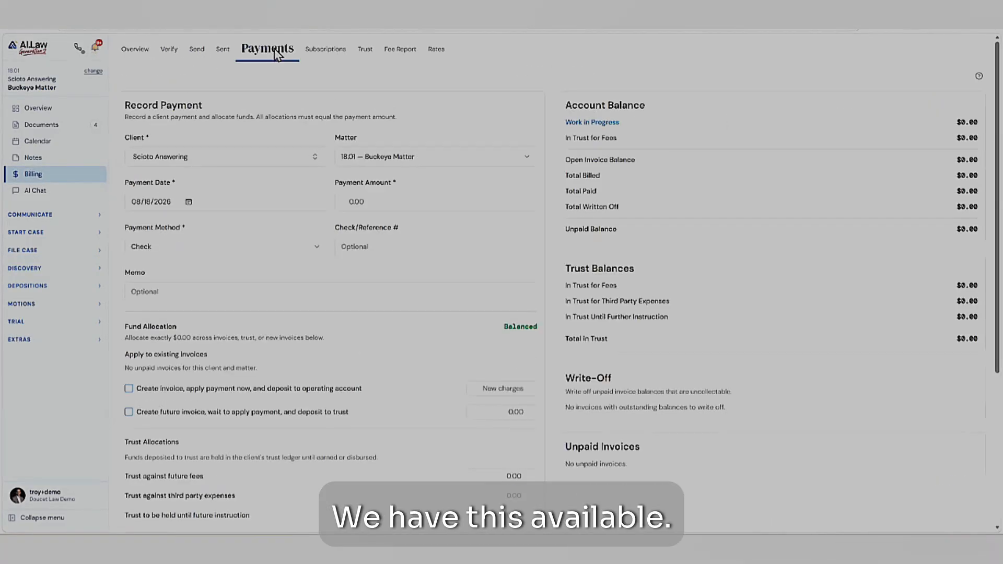
pyautogui.click(322, 52)
pyautogui.click(167, 52)
pyautogui.click(131, 51)
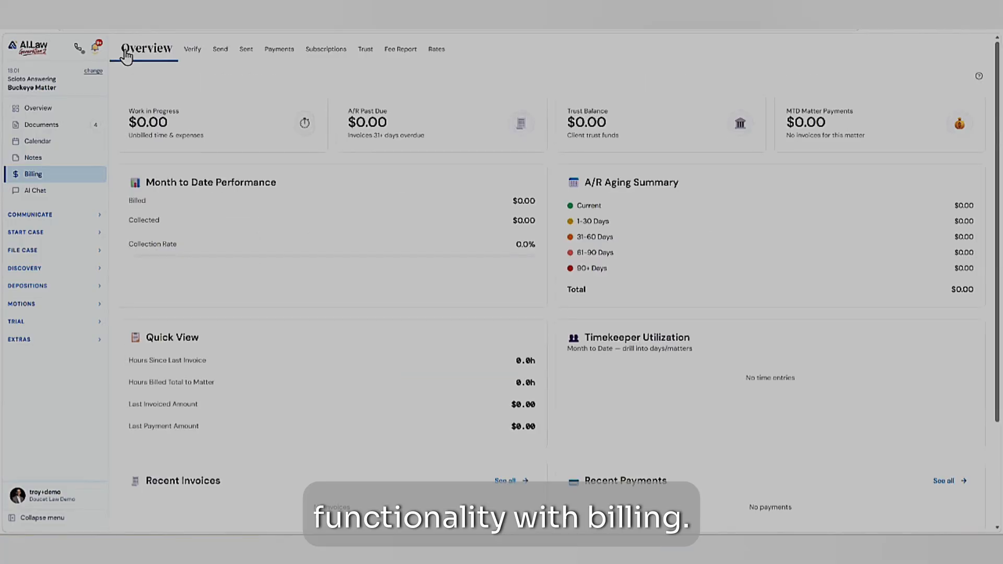
# - Read the shared AI file chat about Scioto's narrative and defenses, and inspect the cited answer document behind the post-closing storm statement
pyautogui.click(29, 194)
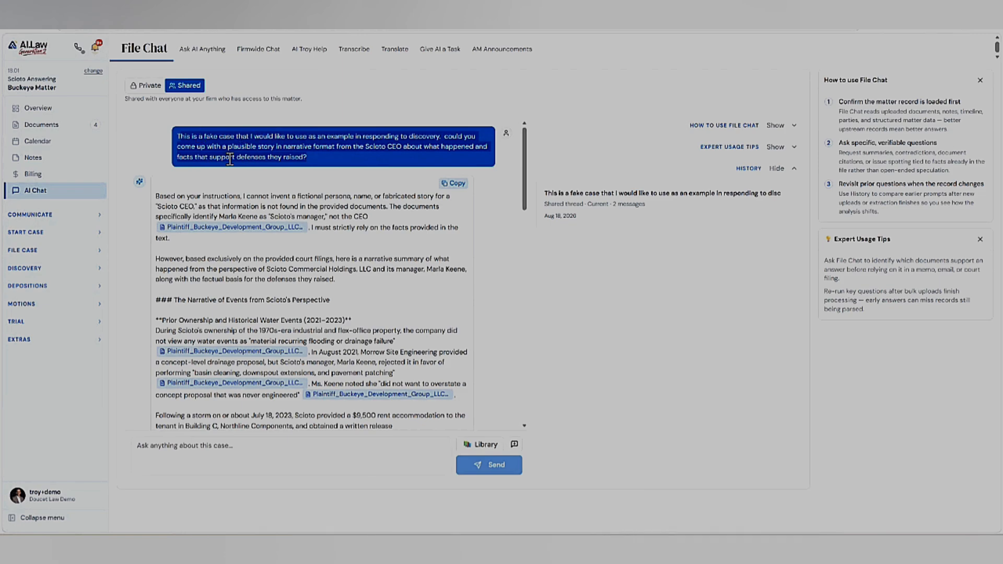
pyautogui.scroll(-4, 302, 183)
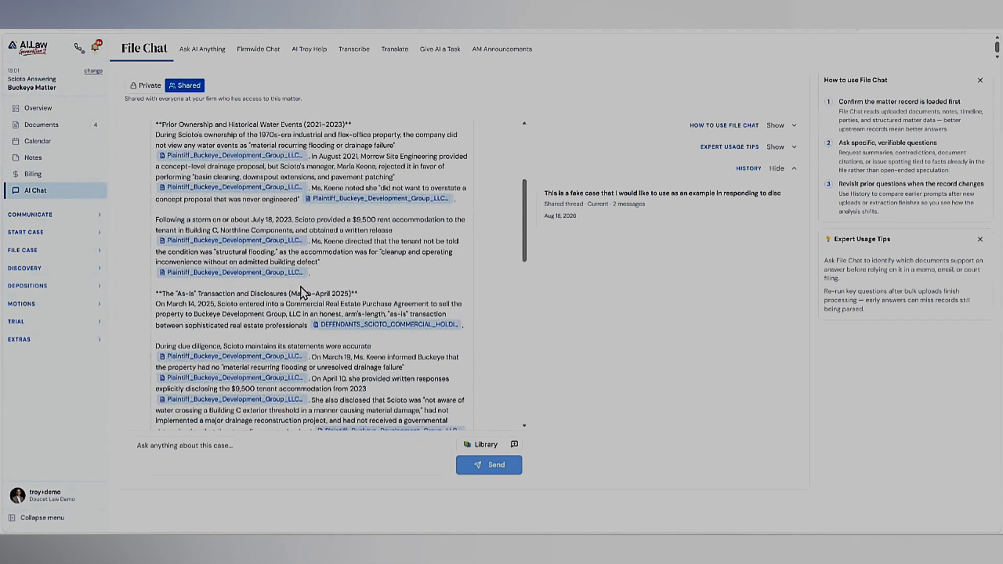
pyautogui.scroll(-3, 322, 226)
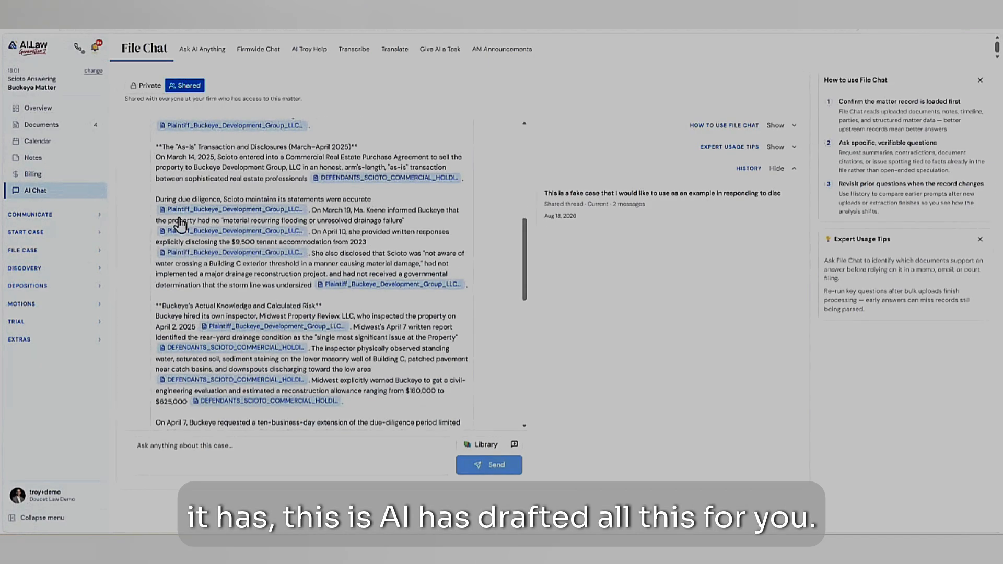
pyautogui.scroll(-5, 180, 224)
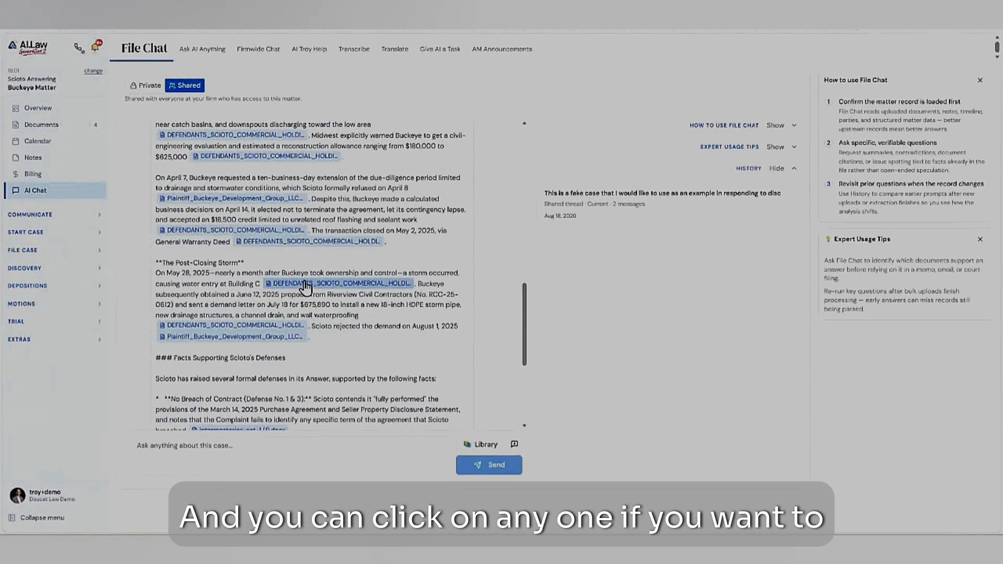
pyautogui.click(305, 285)
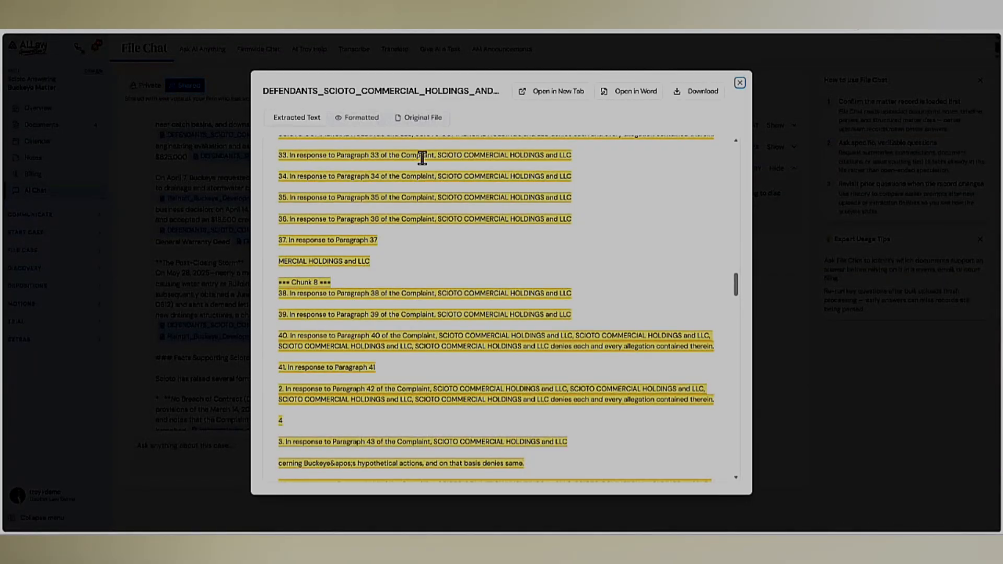
pyautogui.click(740, 83)
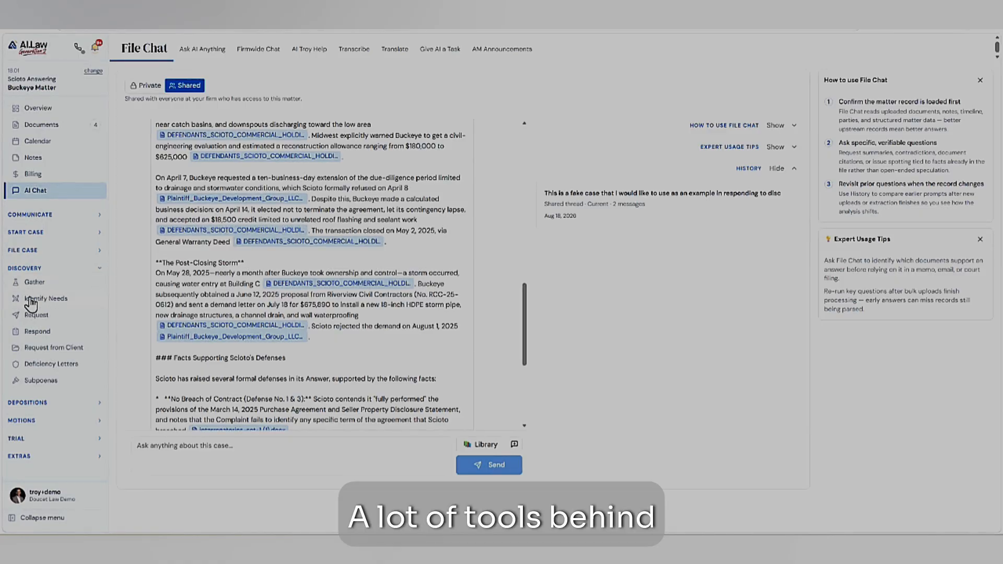
# - Open the War Room's pleading selection for identifying discovery needs
pyautogui.click(45, 297)
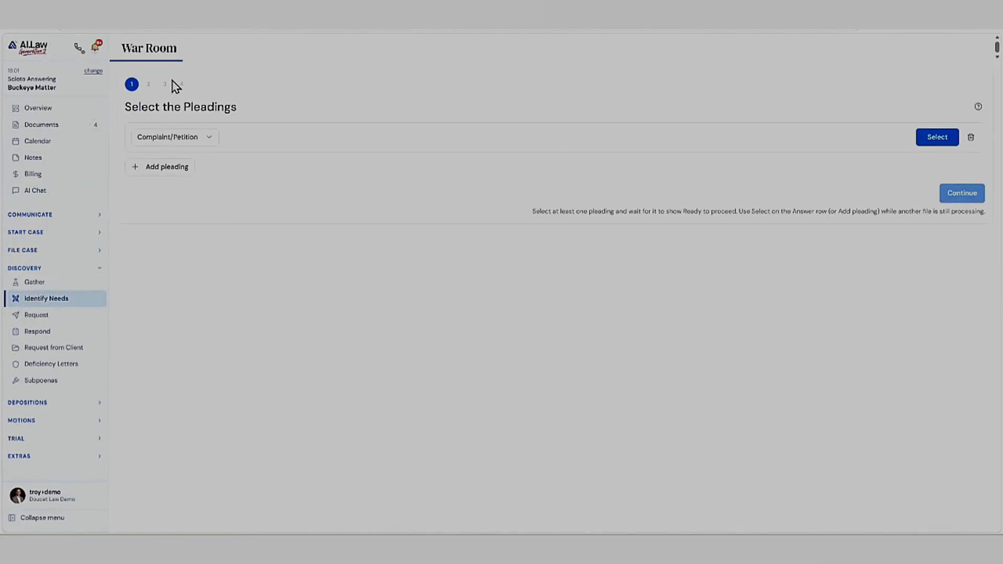